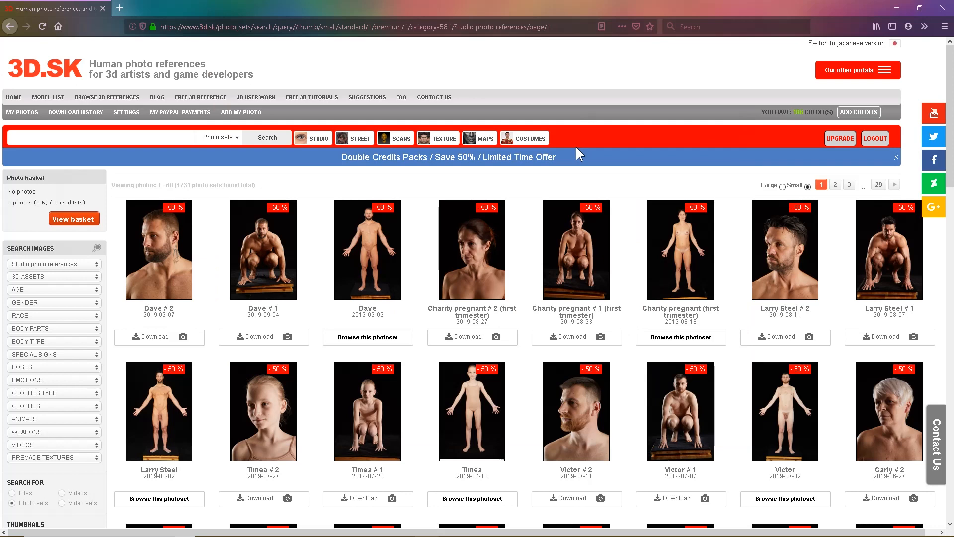
- Browse the 3D.SK listings of studio photo references, 3D scans and premade head textures for modelling references
{"action": "scroll", "coordinate": [576, 145], "scroll_direction": "down", "scroll_amount": 4}
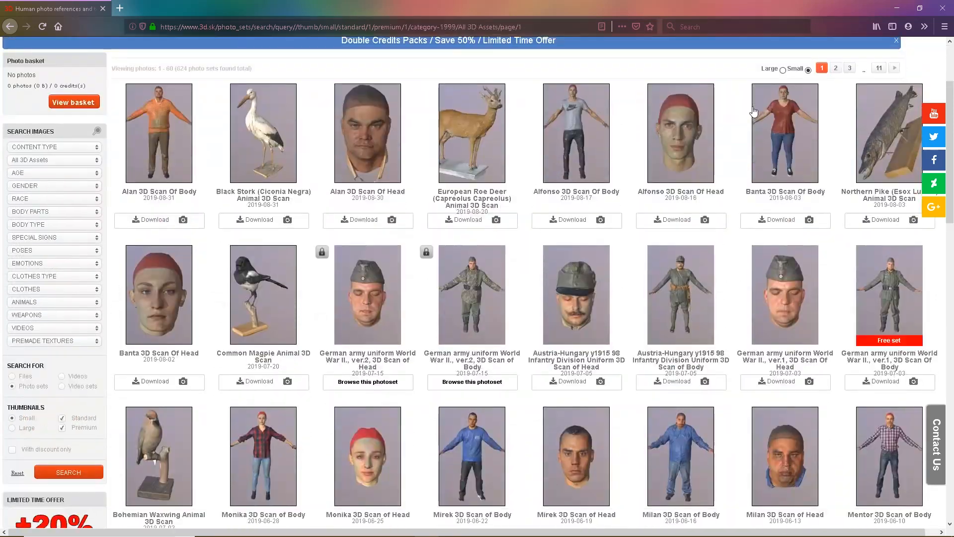
{"action": "scroll", "coordinate": [753, 112], "scroll_direction": "down", "scroll_amount": 8}
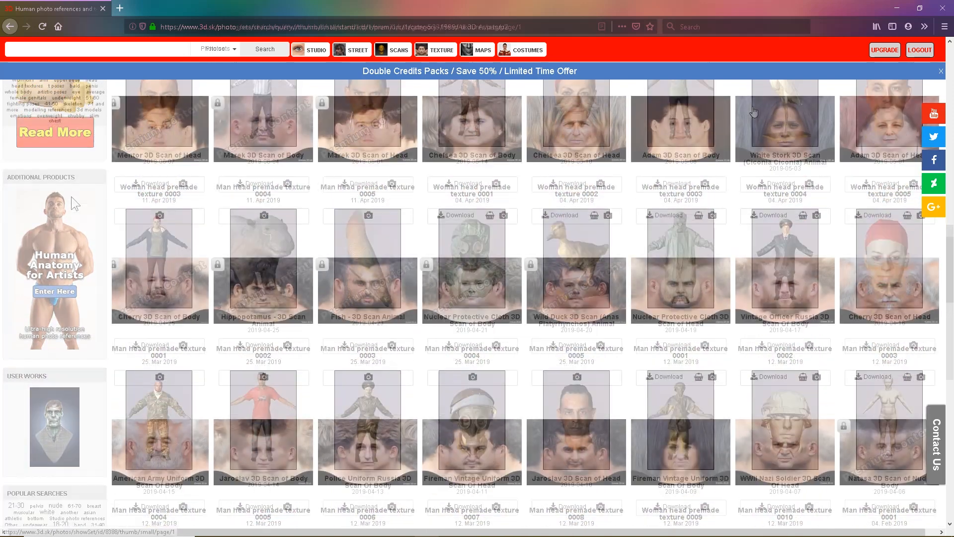
{"action": "scroll", "coordinate": [71, 197], "scroll_direction": "down", "scroll_amount": 7}
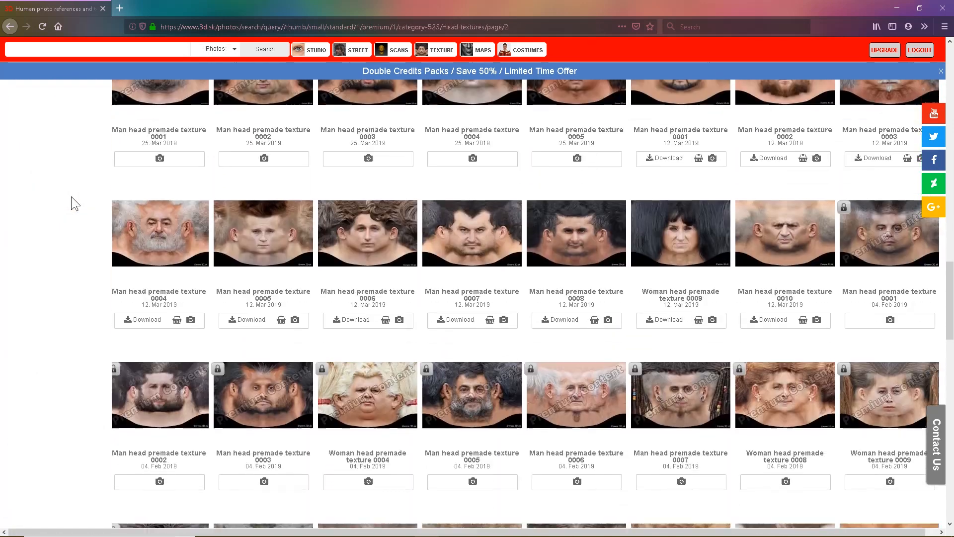
{"action": "scroll", "coordinate": [72, 197], "scroll_direction": "down", "scroll_amount": 3}
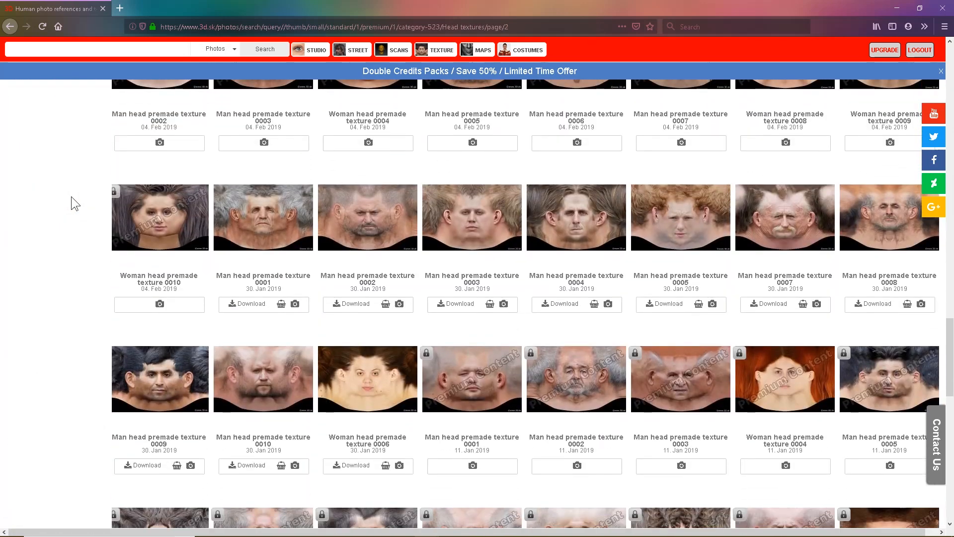
{"action": "scroll", "coordinate": [71, 197], "scroll_direction": "down", "scroll_amount": 8}
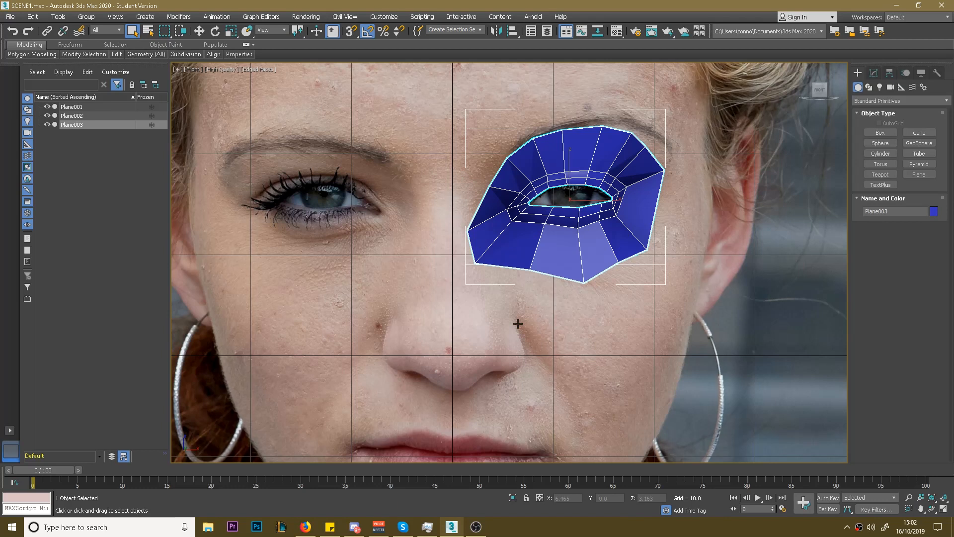
- In 3ds Max, create a plane about 3.9 wide and 2.1 long on the upper lip's outer half, with 1 length and 1 width segment
{"action": "scroll", "coordinate": [537, 219], "scroll_direction": "down", "scroll_amount": 4}
{"action": "scroll", "coordinate": [547, 214], "scroll_direction": "up", "scroll_amount": 5}
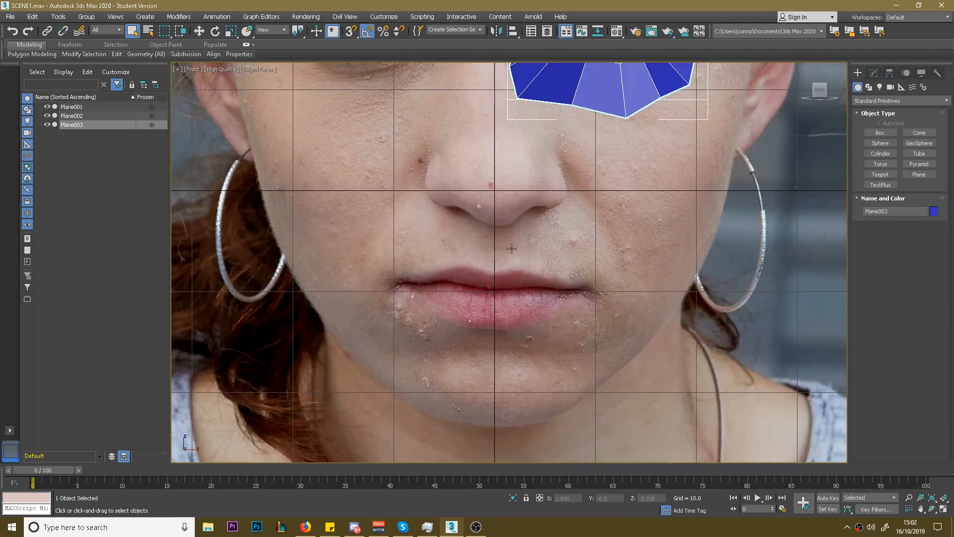
{"action": "left_click", "coordinate": [919, 174]}
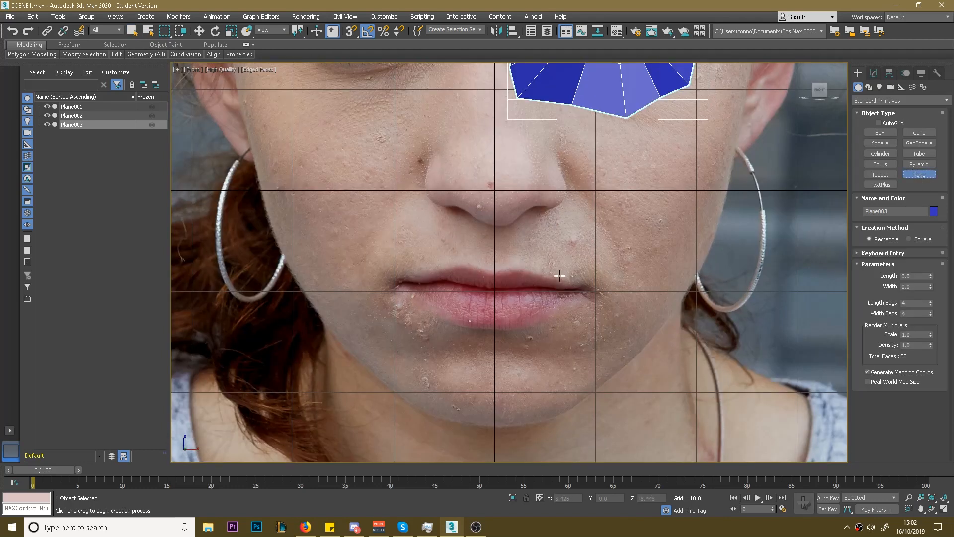
{"action": "middle_click_drag", "start_coordinate": [512, 258], "coordinate": [507, 312]}
{"action": "scroll", "coordinate": [508, 312], "scroll_direction": "down", "scroll_amount": 2}
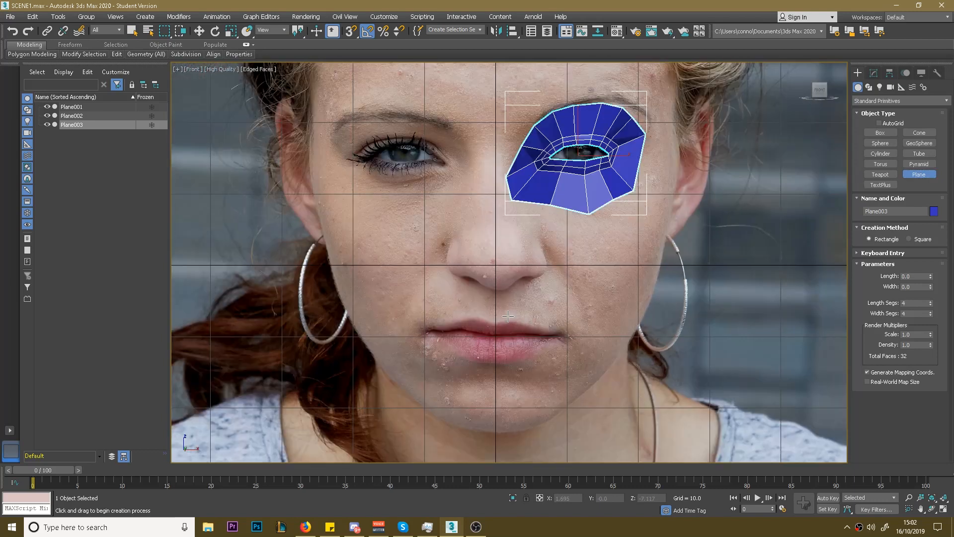
{"action": "scroll", "coordinate": [538, 199], "scroll_direction": "up", "scroll_amount": 2}
{"action": "scroll", "coordinate": [512, 278], "scroll_direction": "up", "scroll_amount": 3}
{"action": "left_click_drag", "start_coordinate": [495, 210], "coordinate": [575, 253]}
{"action": "left_click_drag", "start_coordinate": [930, 301], "coordinate": [934, 315]}
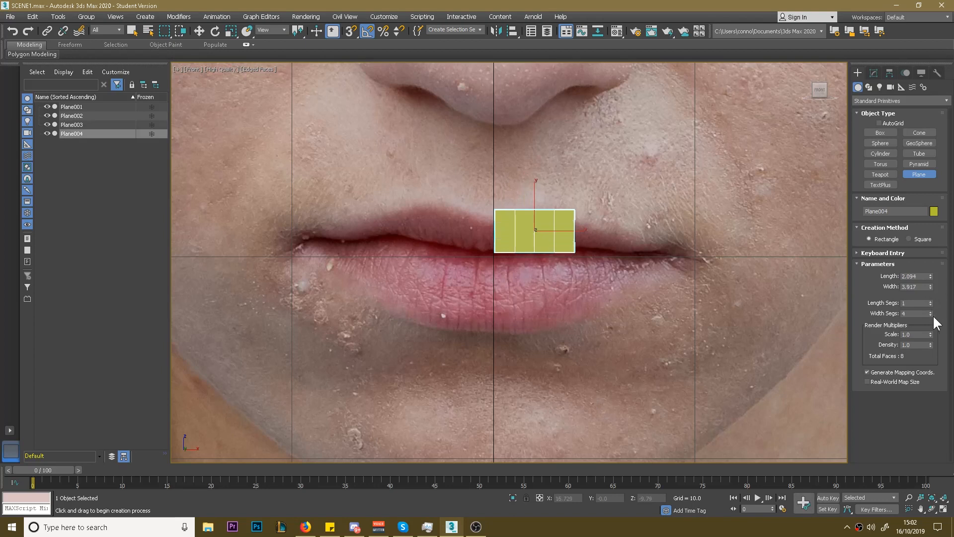
{"action": "right_click", "coordinate": [930, 313]}
{"action": "right_click", "coordinate": [815, 312]}
- Convert the new lip plane to an Editable Poly
{"action": "left_click", "coordinate": [874, 73]}
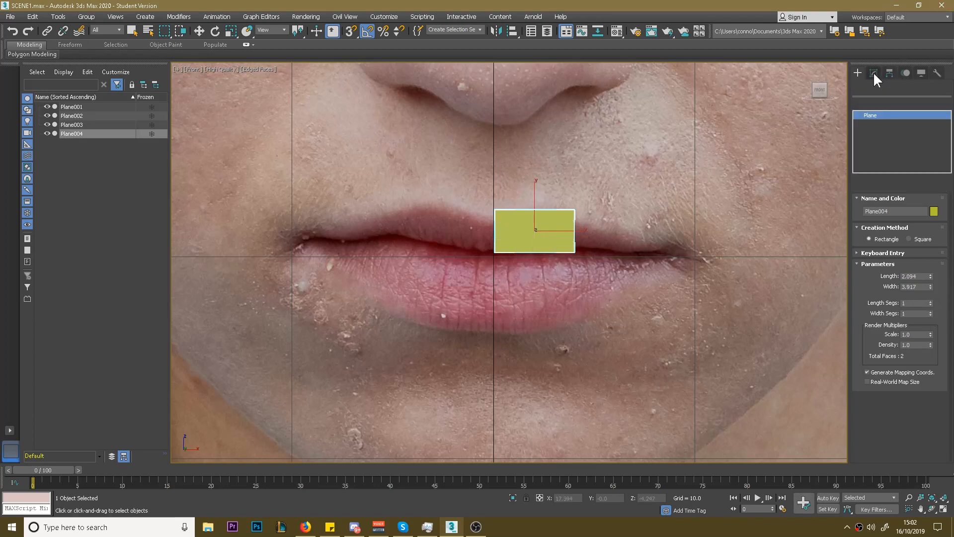
{"action": "right_click", "coordinate": [883, 112]}
{"action": "left_click", "coordinate": [901, 191]}
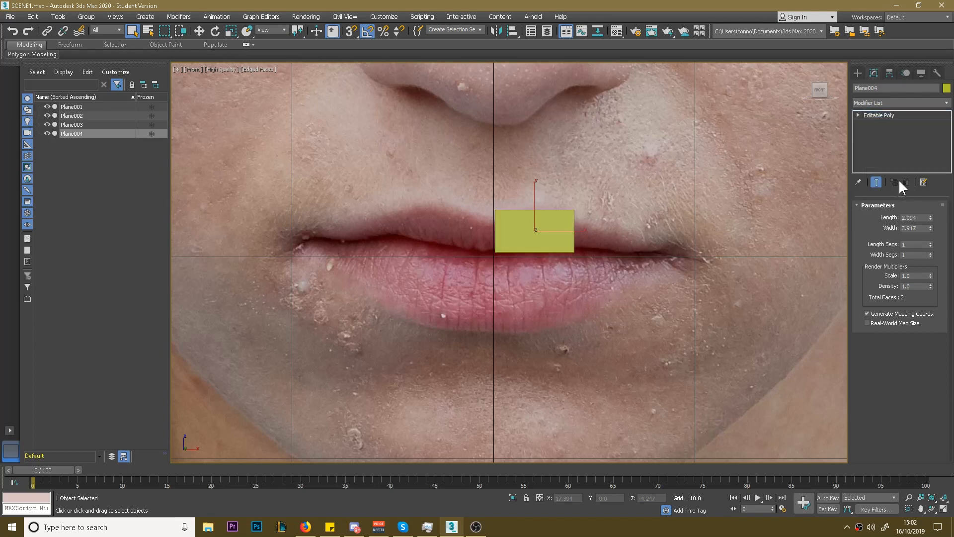
- Lower the plane's upper inner vertex to the dip of the lip line at the face's centre
{"action": "left_click", "coordinate": [874, 217]}
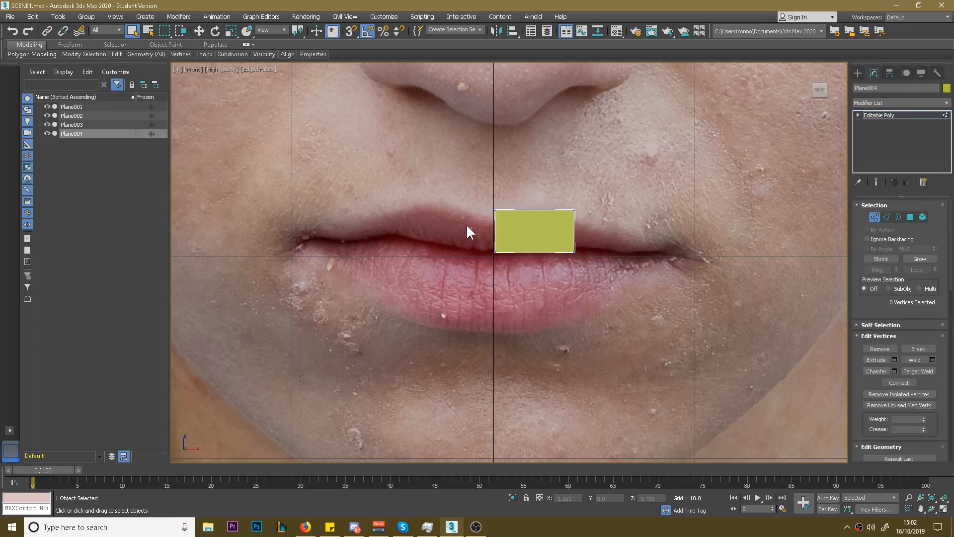
{"action": "left_click", "coordinate": [494, 208]}
{"action": "key", "text": "w"}
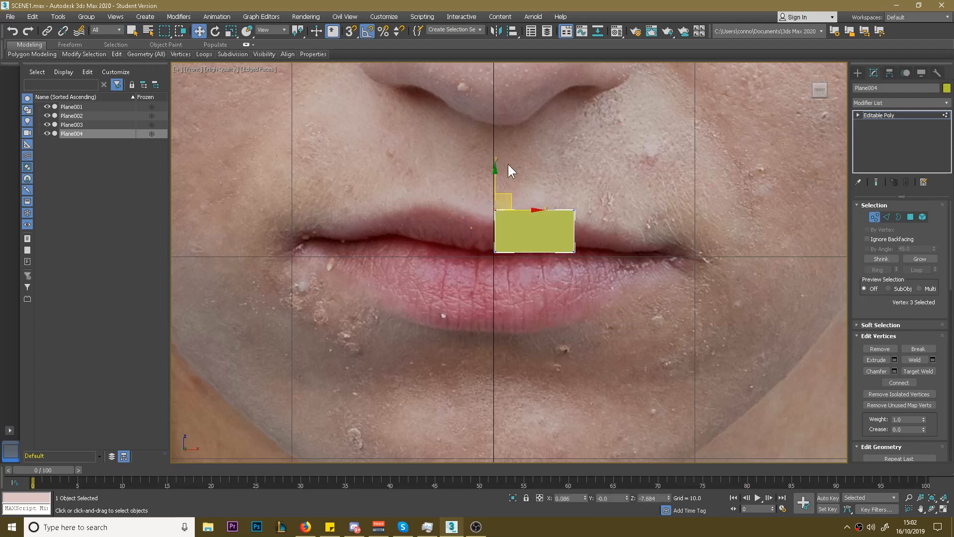
{"action": "left_click_drag", "start_coordinate": [495, 177], "coordinate": [499, 186]}
- Pull the plane's outer vertices in beneath the peak of the upper lip and raise the upper one to the lip outline
{"action": "left_click_drag", "start_coordinate": [557, 266], "coordinate": [594, 196]}
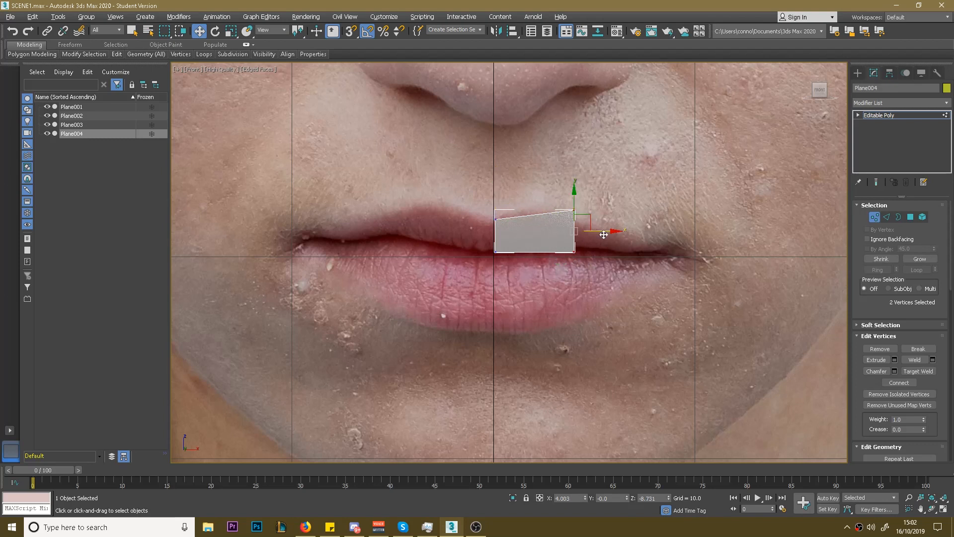
{"action": "left_click_drag", "start_coordinate": [604, 231], "coordinate": [566, 231]}
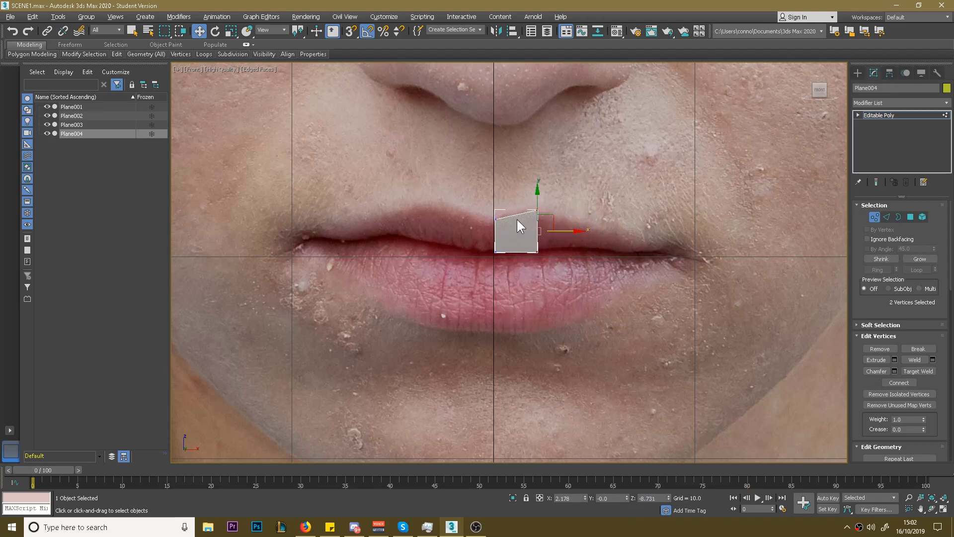
{"action": "scroll", "coordinate": [520, 216], "scroll_direction": "up", "scroll_amount": 3}
{"action": "scroll", "coordinate": [520, 217], "scroll_direction": "up", "scroll_amount": 4}
{"action": "left_click", "coordinate": [591, 190]}
{"action": "left_click_drag", "start_coordinate": [590, 172], "coordinate": [590, 165]}
{"action": "scroll", "coordinate": [597, 203], "scroll_direction": "down", "scroll_amount": 3}
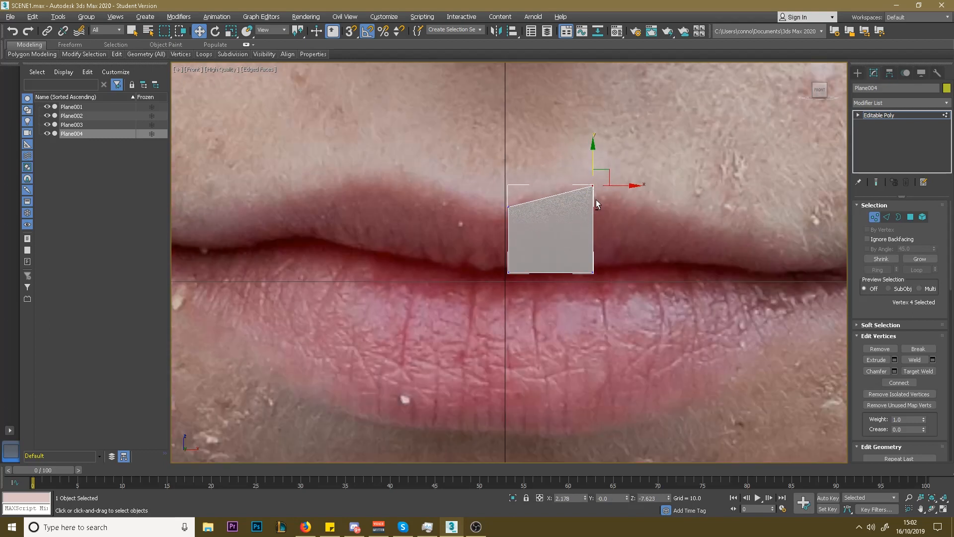
- Extend the plane's outer edge into a new polygon reaching nearly to the mouth corner
{"action": "left_click", "coordinate": [887, 217]}
{"action": "scroll", "coordinate": [562, 228], "scroll_direction": "down", "scroll_amount": 4}
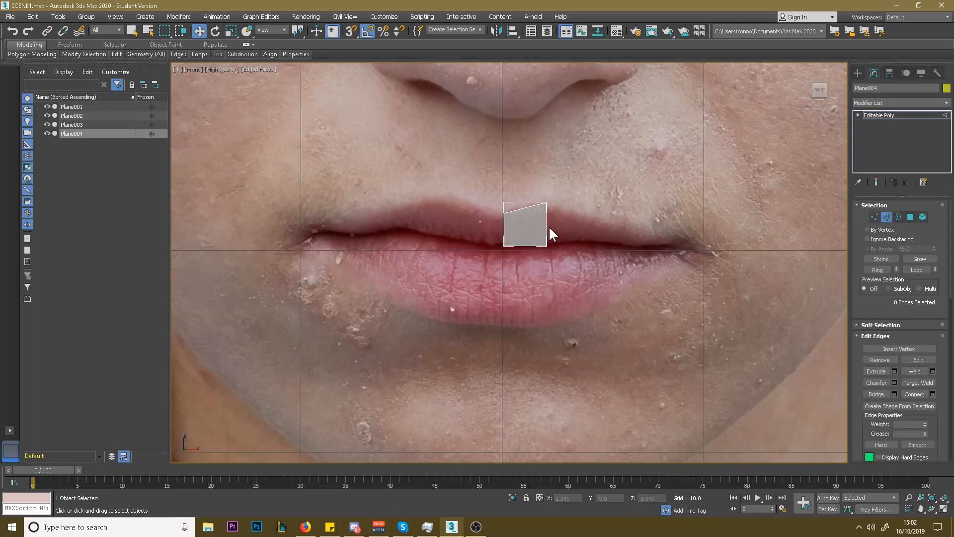
{"action": "scroll", "coordinate": [589, 230], "scroll_direction": "up", "scroll_amount": 5}
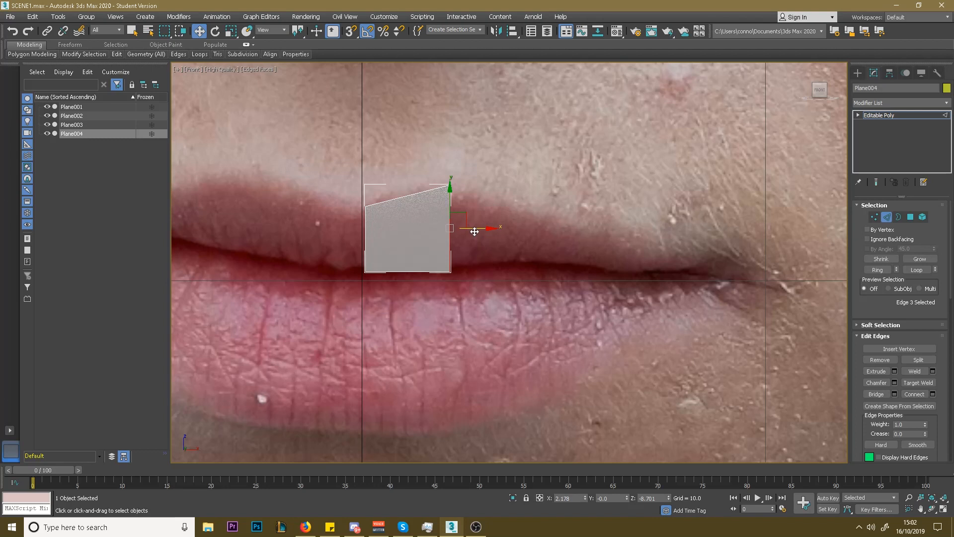
{"action": "left_click_drag", "start_coordinate": [475, 229], "coordinate": [739, 241], "text": "shift"}
- Move the two end vertices of the new polygon to taper it into the mouth corner
{"action": "left_click", "coordinate": [873, 217]}
{"action": "left_click", "coordinate": [709, 185]}
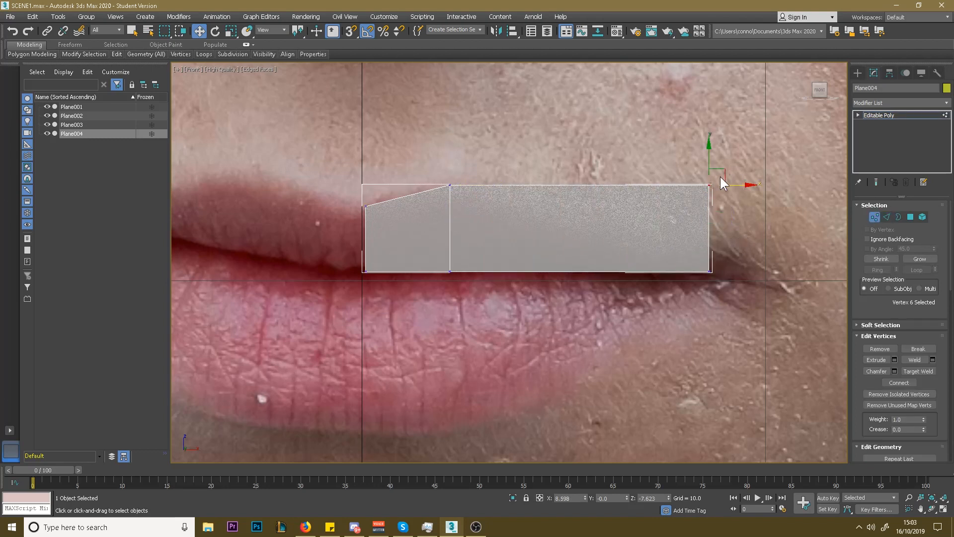
{"action": "left_click_drag", "start_coordinate": [708, 151], "coordinate": [715, 218]}
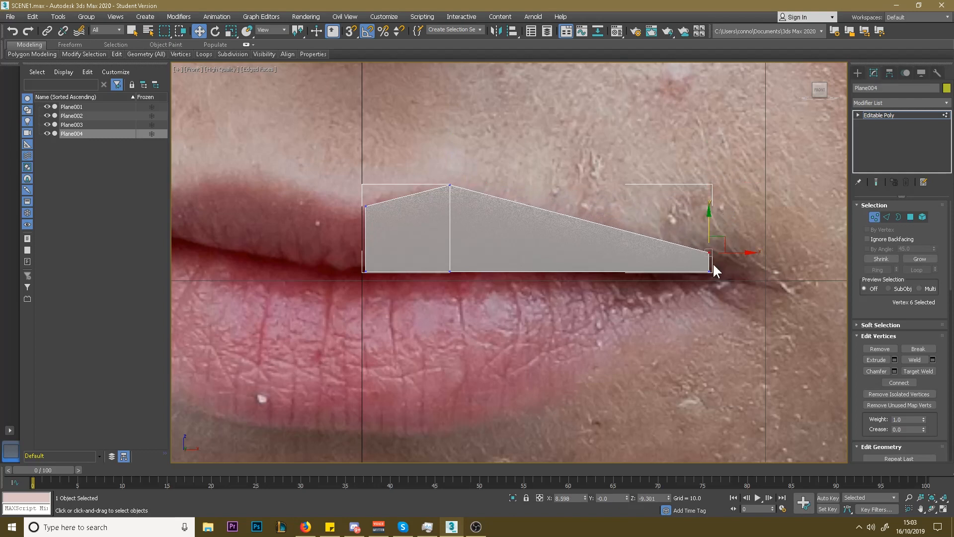
{"action": "left_click_drag", "start_coordinate": [730, 271], "coordinate": [715, 272]}
{"action": "left_click_drag", "start_coordinate": [721, 235], "coordinate": [726, 261]}
{"action": "left_click", "coordinate": [697, 270]}
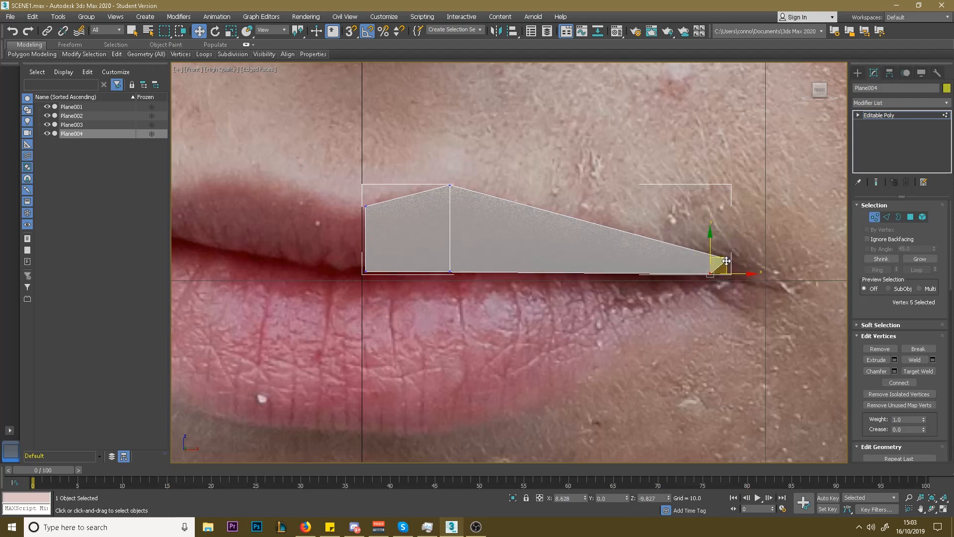
- Connect the long upper and lower edges of the lip polygon with 2 segments
{"action": "left_click", "coordinate": [888, 216]}
{"action": "left_click_drag", "start_coordinate": [541, 305], "coordinate": [571, 199]}
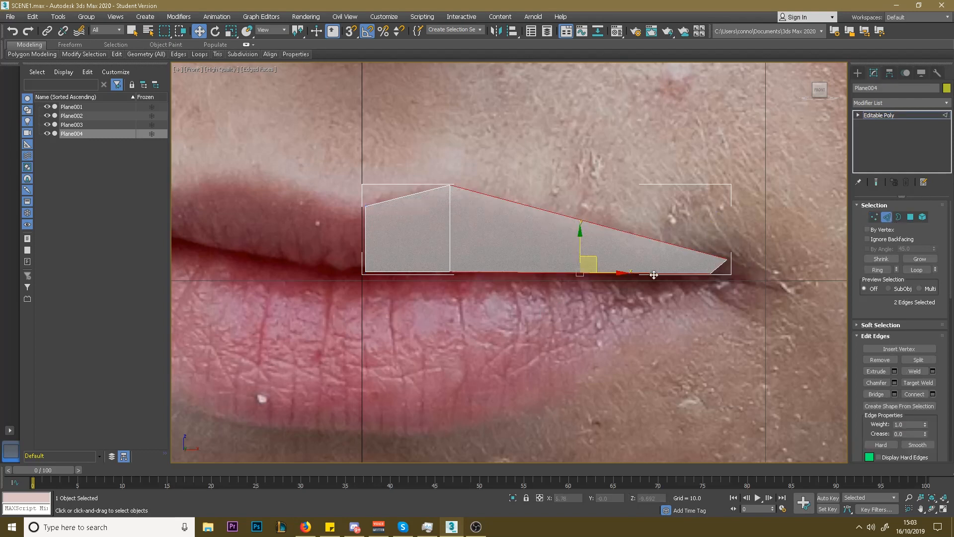
{"action": "left_click", "coordinate": [932, 394]}
{"action": "left_click_drag", "start_coordinate": [515, 268], "coordinate": [514, 267]}
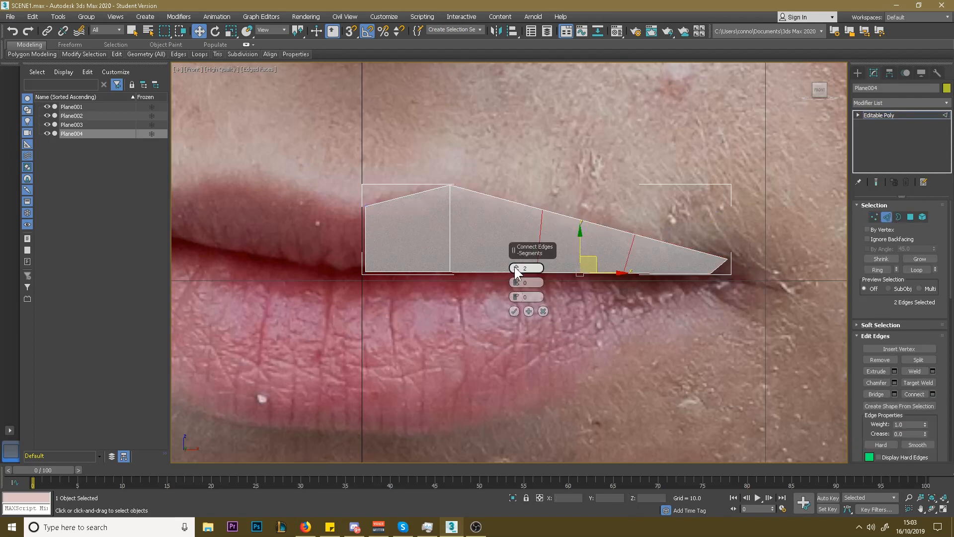
{"action": "left_click", "coordinate": [515, 311]}
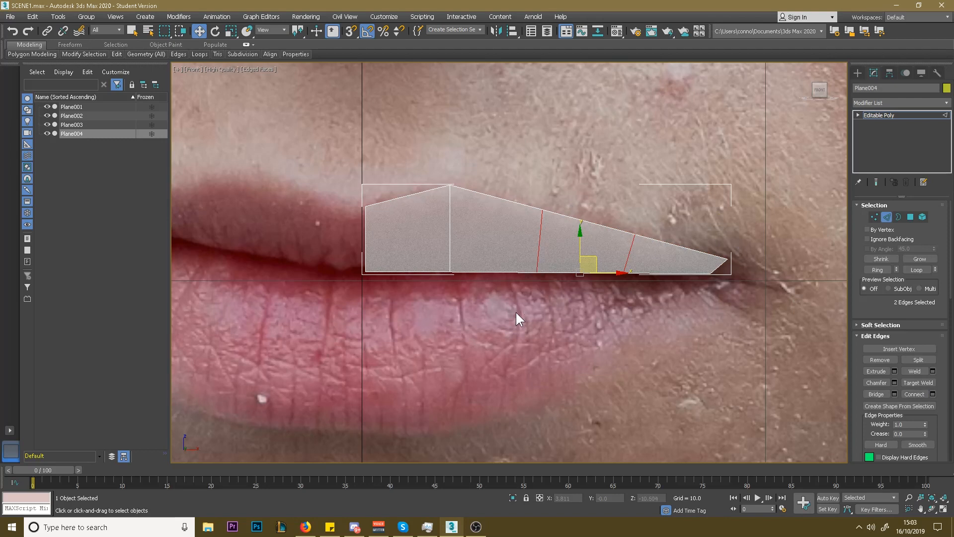
- Raise the two new upper vertices slightly to follow the upper lip's outline
{"action": "left_click", "coordinate": [875, 217]}
{"action": "left_click", "coordinate": [542, 210]}
{"action": "mouse_move", "coordinate": [544, 188]}
{"action": "left_mouse_down"}
{"action": "mouse_move", "coordinate": [546, 200]}
{"action": "mouse_move", "coordinate": [546, 187]}
{"action": "left_mouse_up"}
{"action": "left_click", "coordinate": [635, 233]}
{"action": "mouse_move", "coordinate": [634, 210]}
{"action": "left_mouse_down"}
{"action": "mouse_move", "coordinate": [636, 198]}
{"action": "mouse_move", "coordinate": [638, 208]}
{"action": "left_mouse_up"}
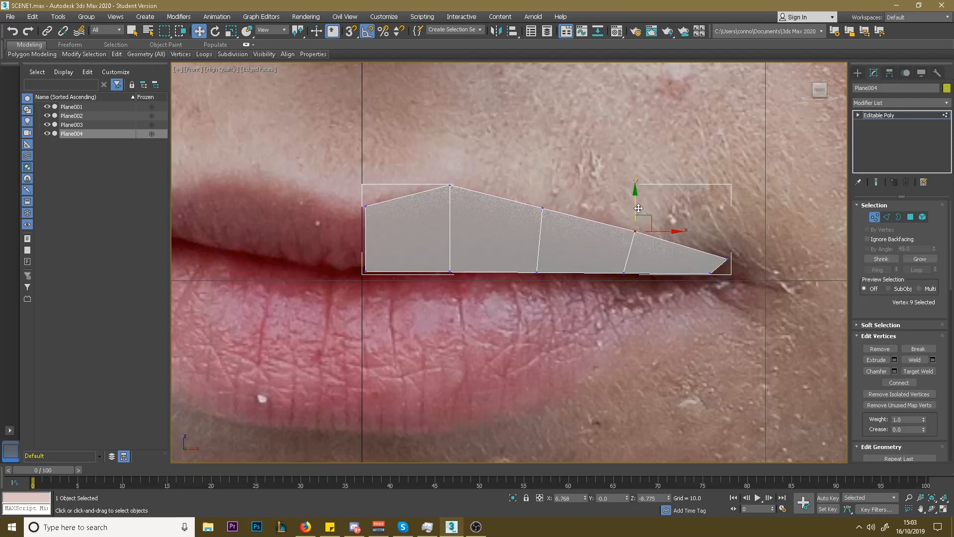
- Adjust the lower vertices of the upper lip strip to follow the line between the lips
{"action": "left_click", "coordinate": [450, 271]}
{"action": "mouse_move", "coordinate": [450, 250]}
{"action": "left_mouse_down"}
{"action": "mouse_move", "coordinate": [446, 202]}
{"action": "mouse_move", "coordinate": [457, 247]}
{"action": "left_mouse_up"}
{"action": "left_click_drag", "start_coordinate": [559, 259], "coordinate": [539, 237]}
{"action": "left_click", "coordinate": [623, 273]}
{"action": "mouse_move", "coordinate": [623, 259]}
{"action": "left_mouse_down"}
{"action": "mouse_move", "coordinate": [624, 238]}
{"action": "mouse_move", "coordinate": [627, 258]}
{"action": "left_mouse_up"}
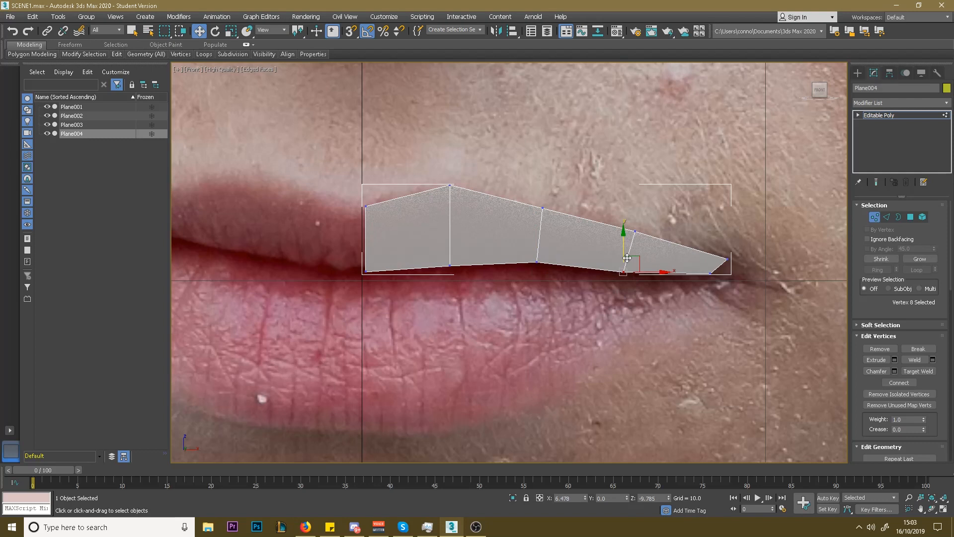
- Extend the strip's end edge slightly downward into a new polygon at the mouth corner
{"action": "left_click", "coordinate": [887, 217]}
{"action": "middle_click_drag", "start_coordinate": [440, 267], "coordinate": [510, 226]}
{"action": "scroll", "coordinate": [510, 227], "scroll_direction": "up", "scroll_amount": 3}
{"action": "middle_click_drag", "start_coordinate": [722, 246], "coordinate": [549, 213]}
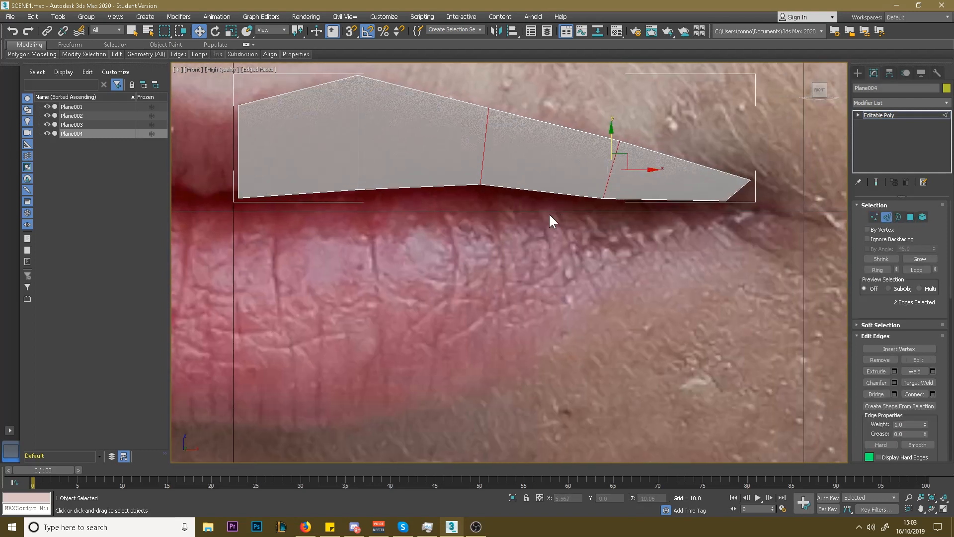
{"action": "left_click", "coordinate": [735, 191]}
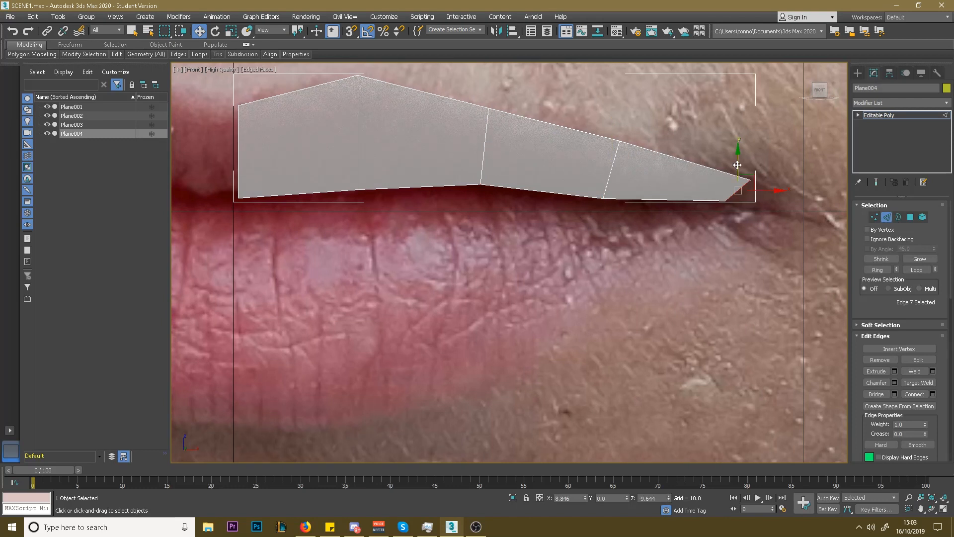
{"action": "left_click_drag", "start_coordinate": [744, 187], "coordinate": [742, 180]}
{"action": "left_click", "coordinate": [736, 190]}
- Move the corner polygon's lower outer vertex down and shift all four corner vertices slightly outward
{"action": "left_click", "coordinate": [874, 216]}
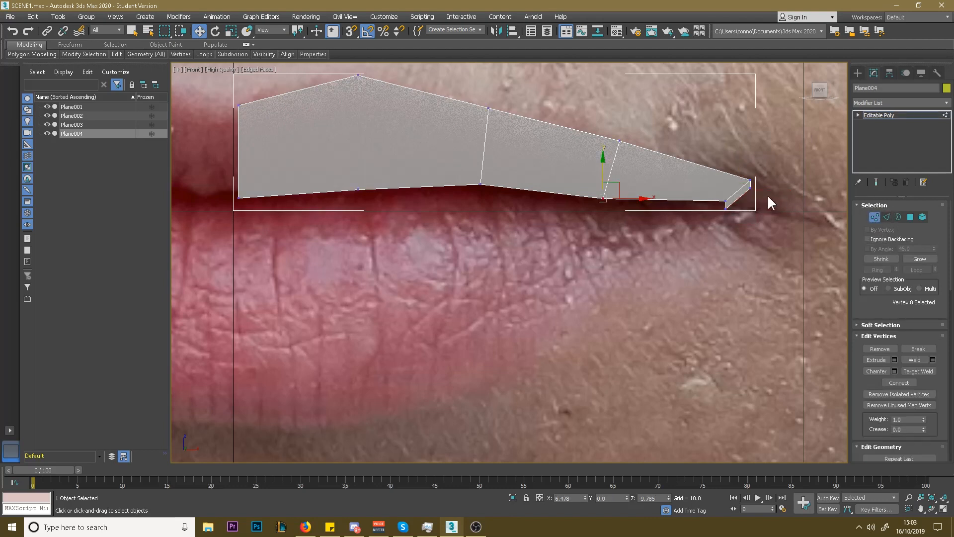
{"action": "left_click", "coordinate": [751, 180]}
{"action": "left_click_drag", "start_coordinate": [751, 181], "coordinate": [761, 212]}
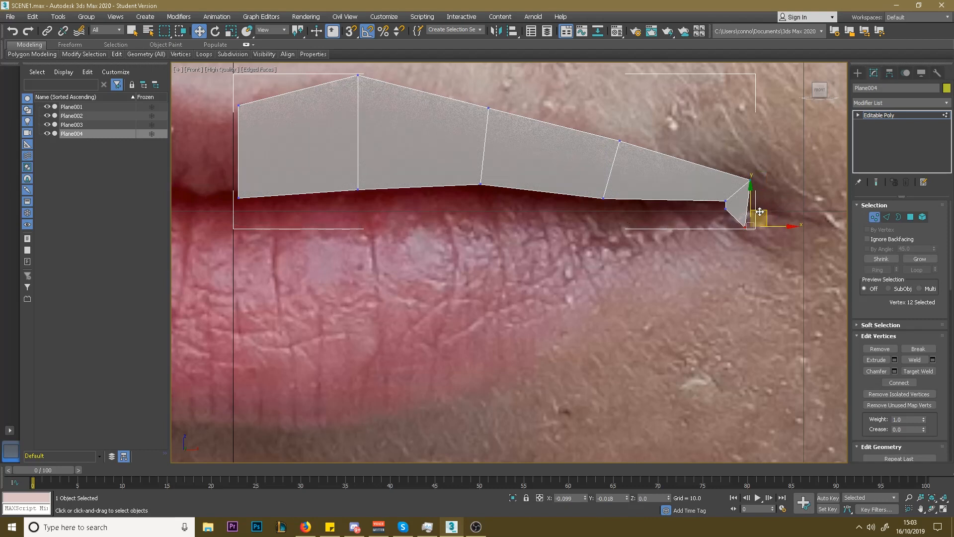
{"action": "left_click_drag", "start_coordinate": [703, 240], "coordinate": [768, 169]}
{"action": "mouse_move", "coordinate": [771, 204]}
{"action": "left_mouse_down"}
{"action": "mouse_move", "coordinate": [879, 182]}
{"action": "mouse_move", "coordinate": [775, 195]}
{"action": "left_mouse_up"}
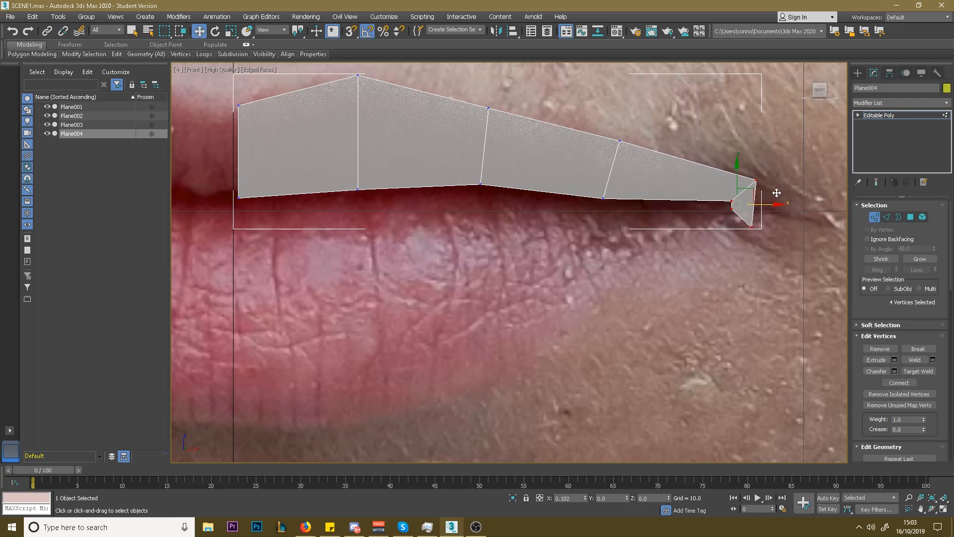
- Extend the corner polygon's bottom edge along the lower lip back to the face's centre line
{"action": "left_click", "coordinate": [887, 217]}
{"action": "scroll", "coordinate": [742, 217], "scroll_direction": "down", "scroll_amount": 3}
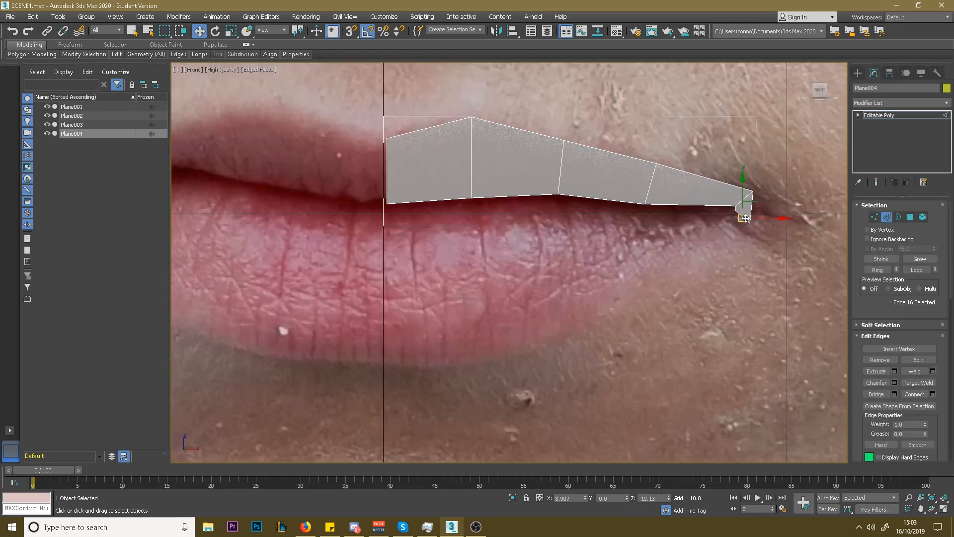
{"action": "mouse_move", "coordinate": [765, 221]}
{"action": "left_mouse_down", "text": "shift"}
{"action": "mouse_move", "coordinate": [406, 225]}
{"action": "mouse_move", "coordinate": [415, 225]}
{"action": "left_mouse_up", "text": "shift"}
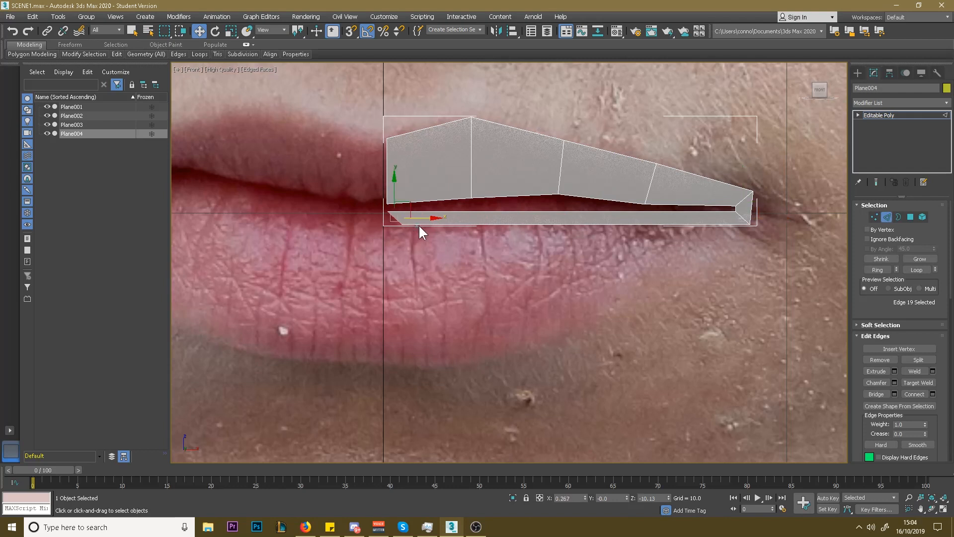
- Make the lower lip strip's inner end edge planar in X and line it up with the upper strip's inner edge
{"action": "scroll", "coordinate": [887, 351], "scroll_direction": "down", "scroll_amount": 10}
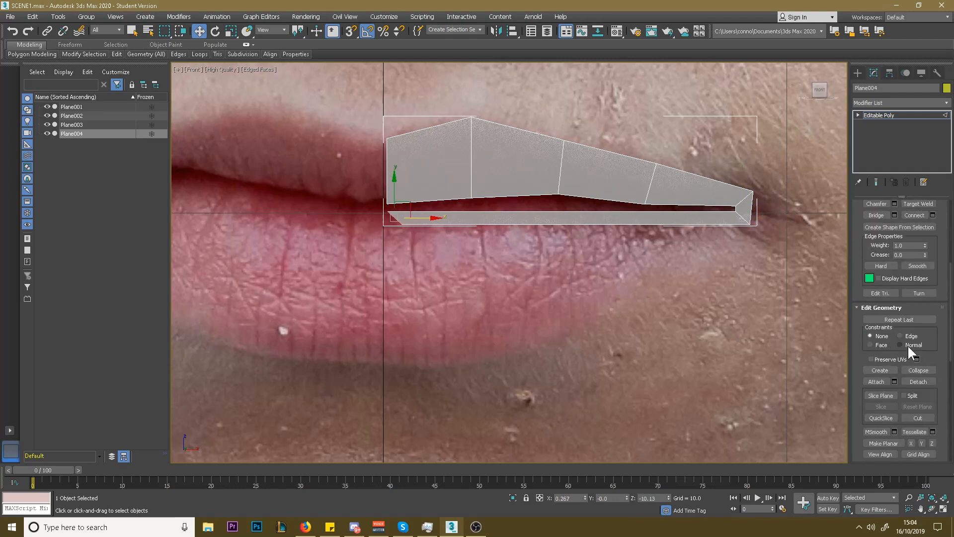
{"action": "left_click", "coordinate": [921, 382]}
{"action": "key", "text": "ctrl+z"}
{"action": "left_click", "coordinate": [913, 382]}
{"action": "scroll", "coordinate": [398, 183], "scroll_direction": "up", "scroll_amount": 3}
{"action": "left_click_drag", "start_coordinate": [413, 253], "coordinate": [398, 254]}
{"action": "left_click", "coordinate": [376, 208]}
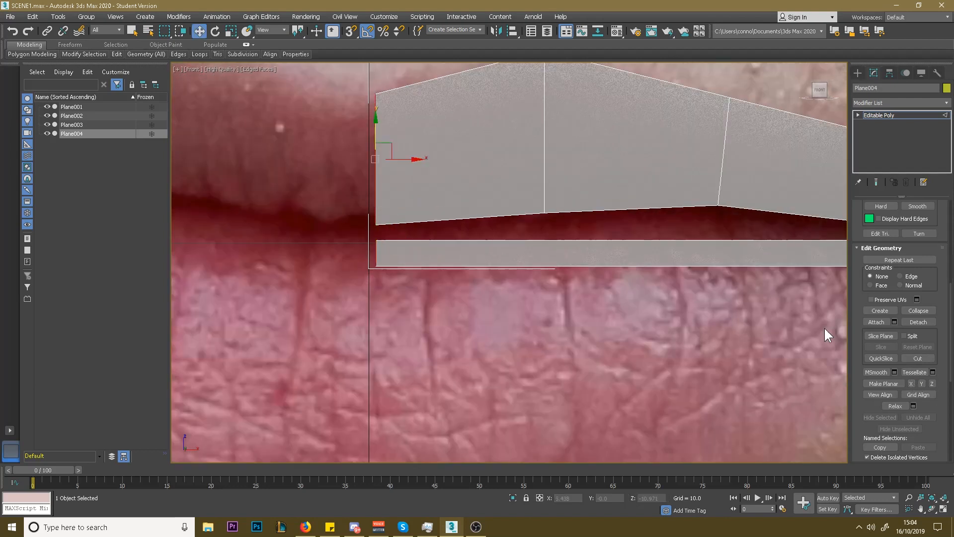
- Move the lower lip strip's bottom inner vertex down along the centre line to the lower edge of the lip
{"action": "left_click", "coordinate": [922, 384]}
{"action": "key", "text": "ctrl+z"}
{"action": "middle_click_drag", "start_coordinate": [375, 286], "coordinate": [447, 210]}
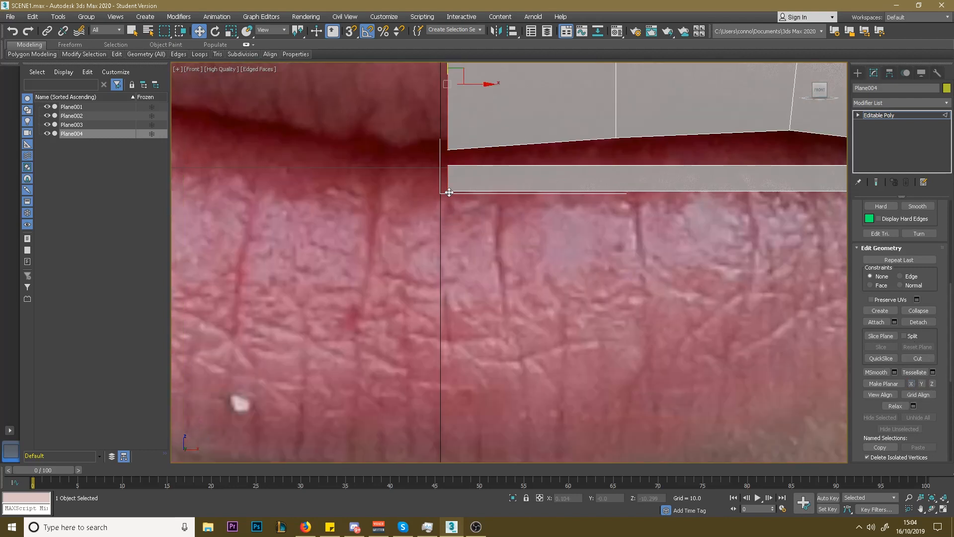
{"action": "key", "text": "1"}
{"action": "scroll", "coordinate": [462, 177], "scroll_direction": "down", "scroll_amount": 5}
{"action": "left_click_drag", "start_coordinate": [461, 174], "coordinate": [466, 237]}
{"action": "scroll", "coordinate": [506, 226], "scroll_direction": "up", "scroll_amount": 2}
- Connect the lower lip polygon's long top and bottom edges with 3 segments
{"action": "key", "text": "2"}
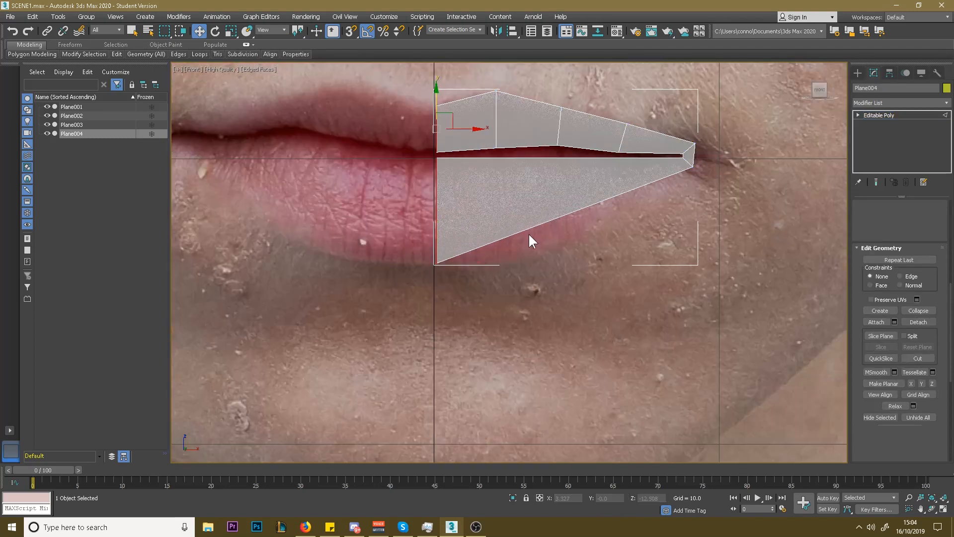
{"action": "scroll", "coordinate": [912, 231], "scroll_direction": "up", "scroll_amount": 3}
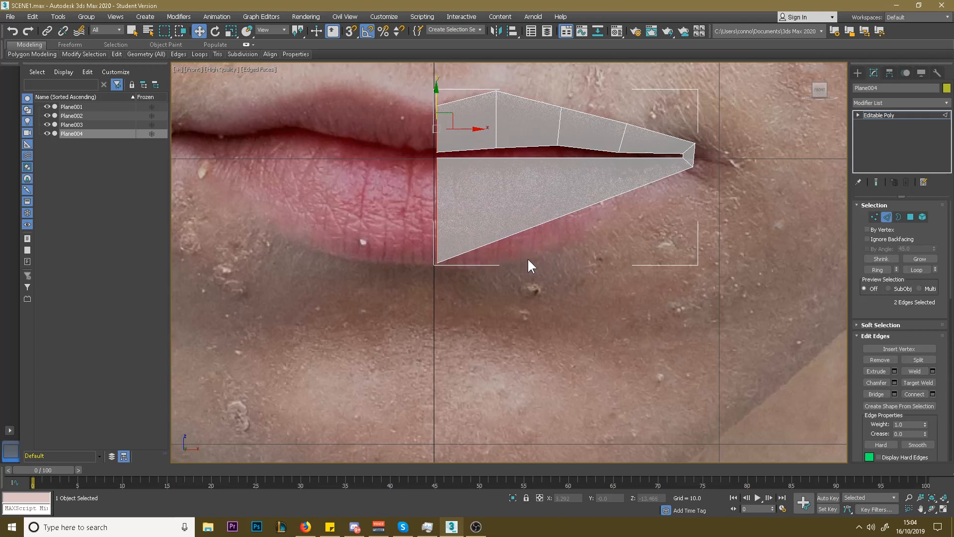
{"action": "left_click_drag", "start_coordinate": [542, 161], "coordinate": [543, 156]}
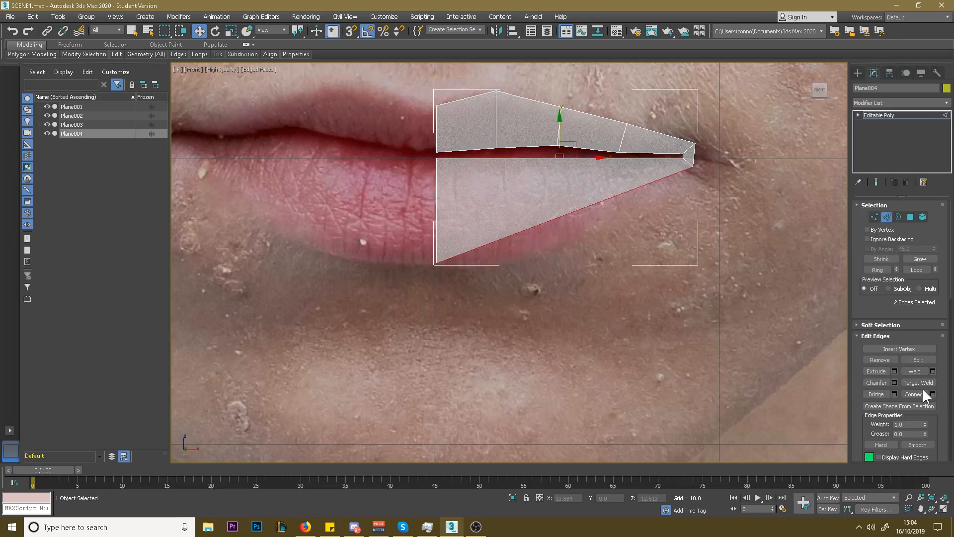
{"action": "left_click", "coordinate": [932, 394]}
{"action": "left_click", "coordinate": [514, 267]}
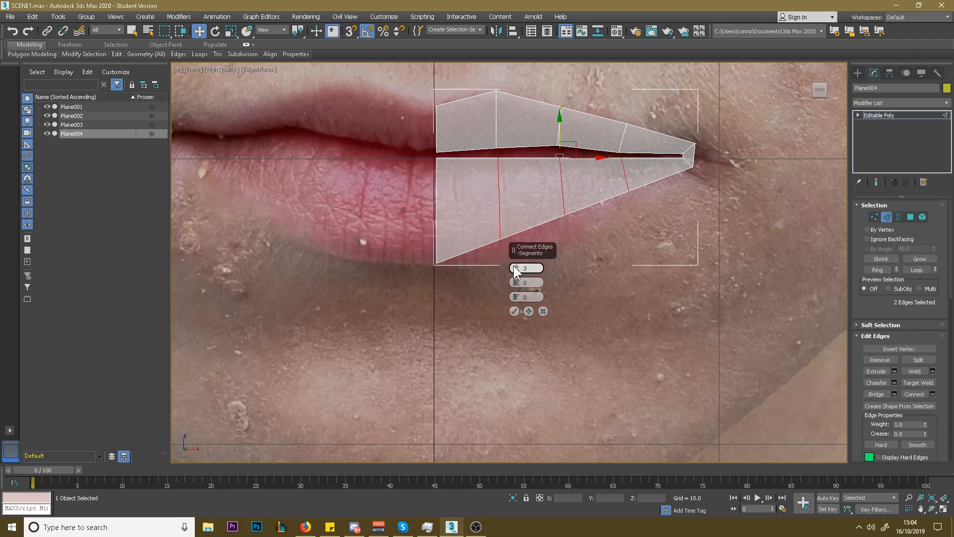
{"action": "left_click", "coordinate": [514, 310]}
- Move the three new bottom vertices of the lower lip down and outward to follow the lip's lower outline
{"action": "key", "text": "1"}
{"action": "left_click", "coordinate": [499, 237]}
{"action": "left_click_drag", "start_coordinate": [501, 202], "coordinate": [504, 229]}
{"action": "left_click", "coordinate": [564, 215]}
{"action": "left_click_drag", "start_coordinate": [567, 199], "coordinate": [567, 228]}
{"action": "mouse_move", "coordinate": [637, 183]}
{"action": "left_mouse_down"}
{"action": "mouse_move", "coordinate": [636, 210]}
{"action": "mouse_move", "coordinate": [632, 182]}
{"action": "left_mouse_up"}
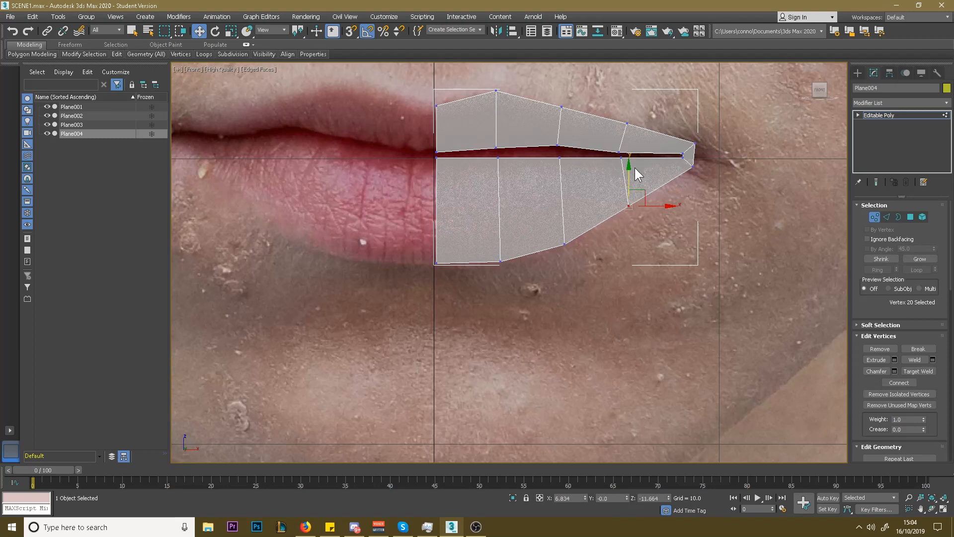
- Adjust the lower lip's top-edge vertices so they closely follow the upper lip's bottom edge, leaving a thin mouth gap
{"action": "middle_click_drag", "start_coordinate": [603, 172], "coordinate": [602, 222]}
{"action": "scroll", "coordinate": [538, 199], "scroll_direction": "up", "scroll_amount": 4}
{"action": "left_click", "coordinate": [460, 212]}
{"action": "left_click_drag", "start_coordinate": [499, 213], "coordinate": [498, 200]}
{"action": "left_click", "coordinate": [583, 213]}
{"action": "left_click_drag", "start_coordinate": [583, 185], "coordinate": [583, 166]}
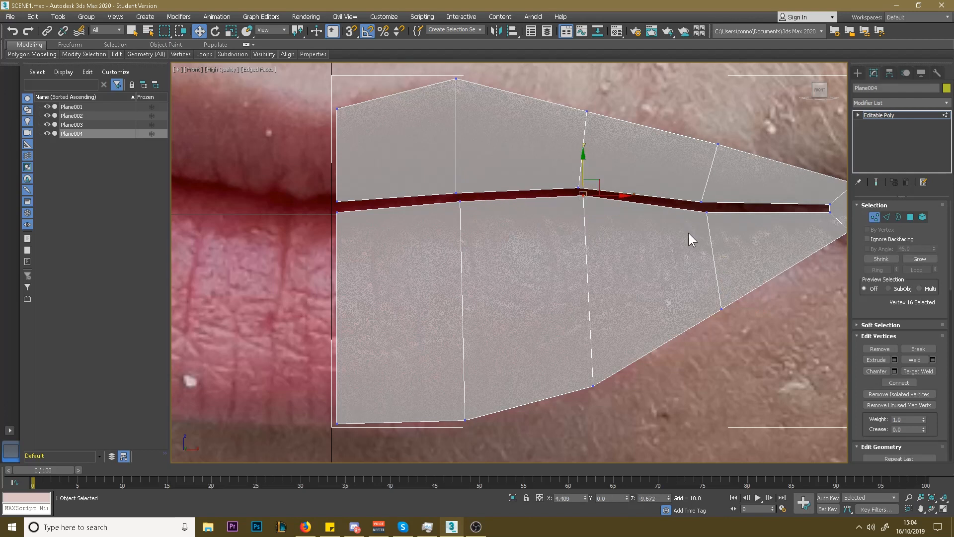
{"action": "left_click_drag", "start_coordinate": [711, 211], "coordinate": [726, 212]}
{"action": "left_click", "coordinate": [583, 197]}
{"action": "left_click_drag", "start_coordinate": [618, 195], "coordinate": [610, 200]}
{"action": "scroll", "coordinate": [609, 200], "scroll_direction": "down", "scroll_amount": 5}
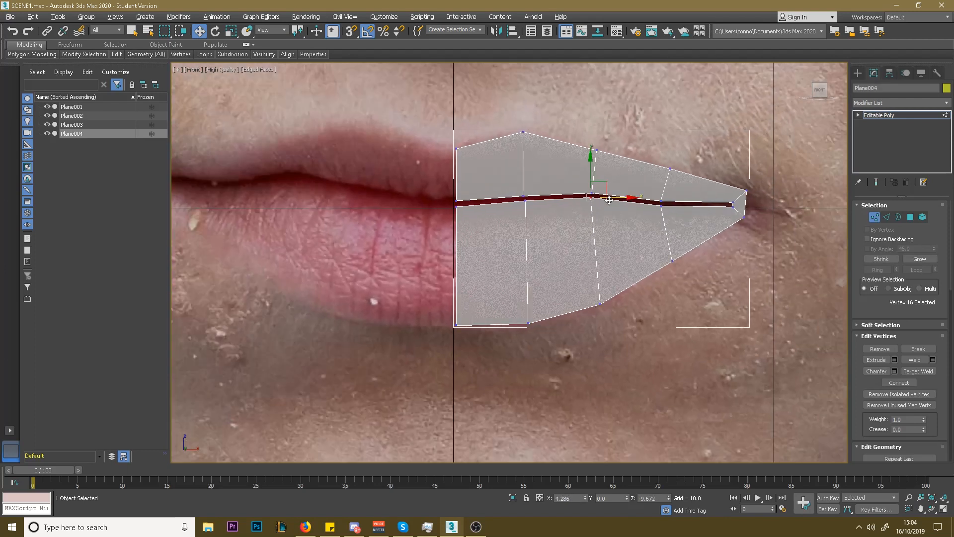
{"action": "scroll", "coordinate": [641, 204], "scroll_direction": "up", "scroll_amount": 5}
{"action": "scroll", "coordinate": [641, 206], "scroll_direction": "down", "scroll_amount": 4}
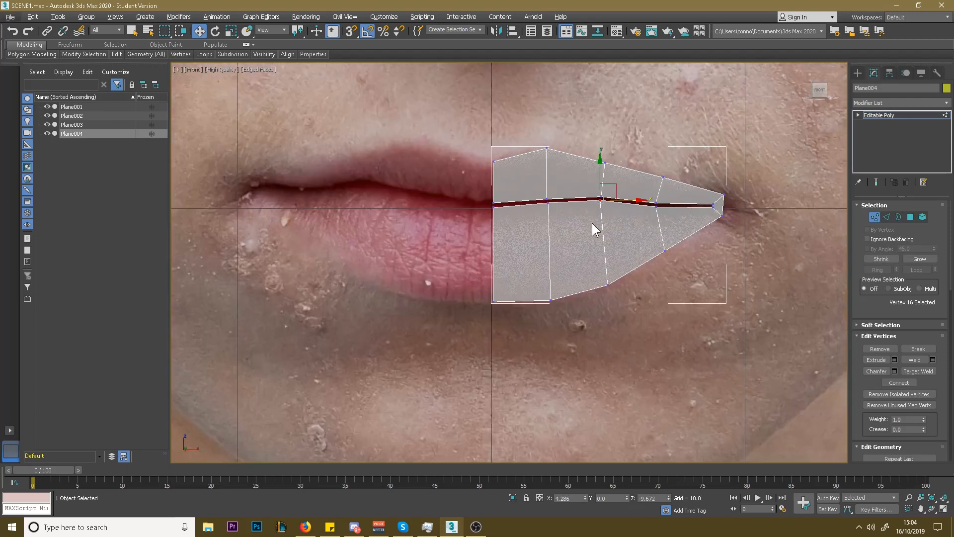
- Move the whole mouth mesh forward in the side view until it sits just in front of the lips
{"action": "scroll", "coordinate": [576, 234], "scroll_direction": "up", "scroll_amount": 3}
{"action": "key", "text": "2"}
{"action": "left_click", "coordinate": [458, 259]}
{"action": "mouse_move", "coordinate": [462, 258]}
{"action": "middle_mouse_down", "text": "alt"}
{"action": "mouse_move", "coordinate": [502, 260]}
{"action": "mouse_move", "coordinate": [472, 258]}
{"action": "middle_mouse_up", "text": "alt"}
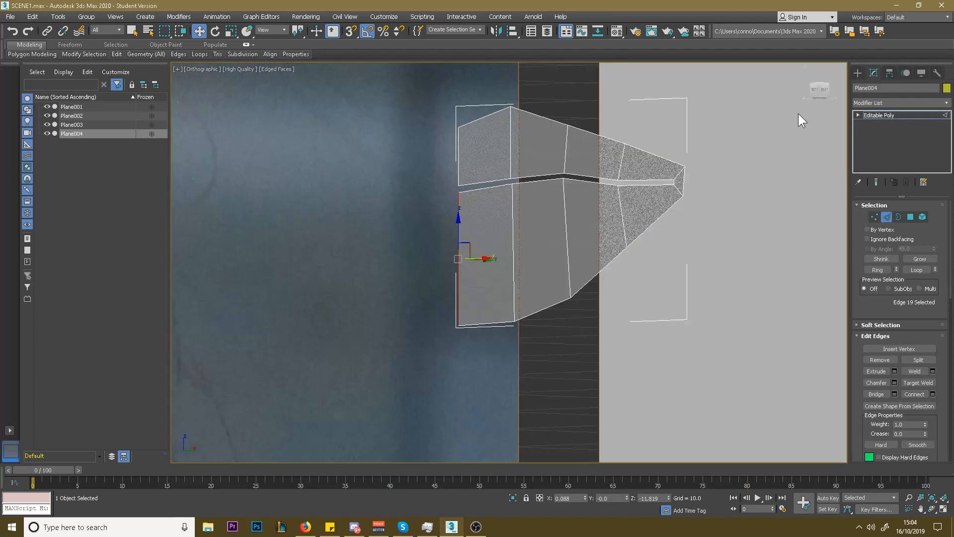
{"action": "left_click", "coordinate": [820, 92]}
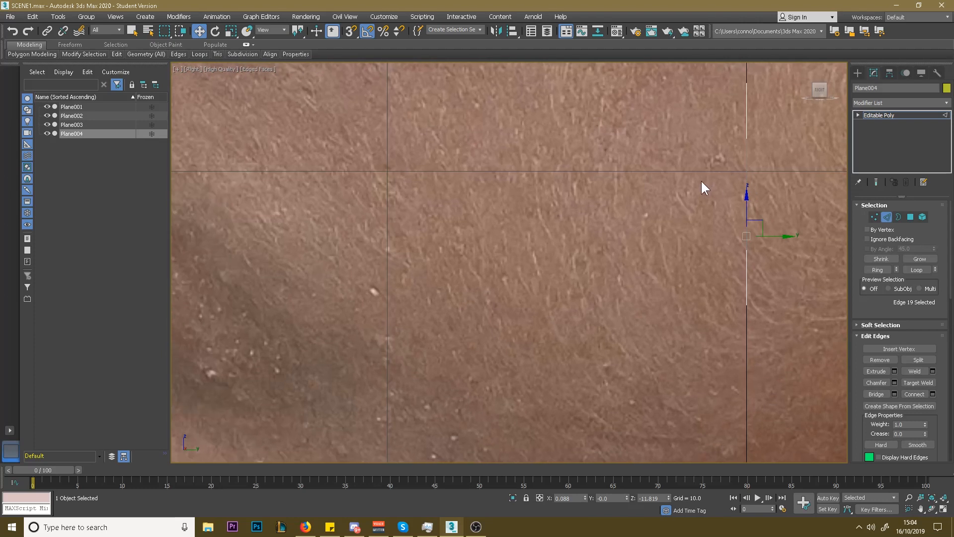
{"action": "scroll", "coordinate": [454, 251], "scroll_direction": "down", "scroll_amount": 2}
{"action": "middle_click_drag", "start_coordinate": [467, 251], "coordinate": [559, 230]}
{"action": "scroll", "coordinate": [559, 230], "scroll_direction": "up", "scroll_amount": 1}
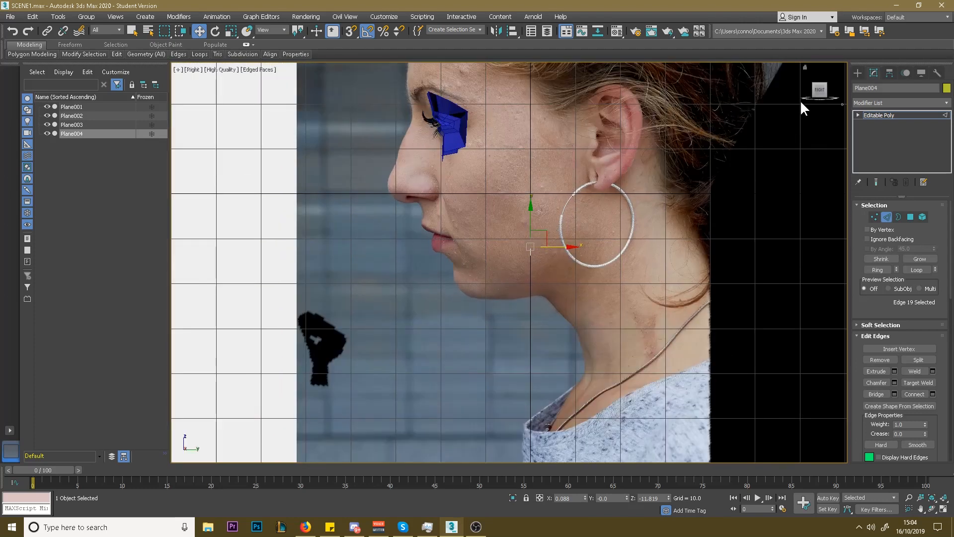
{"action": "left_click", "coordinate": [861, 72]}
{"action": "scroll", "coordinate": [573, 188], "scroll_direction": "up", "scroll_amount": 2}
{"action": "left_click_drag", "start_coordinate": [533, 260], "coordinate": [405, 255]}
{"action": "scroll", "coordinate": [371, 251], "scroll_direction": "up", "scroll_amount": 2}
{"action": "scroll", "coordinate": [371, 251], "scroll_direction": "up", "scroll_amount": 3}
{"action": "scroll", "coordinate": [333, 263], "scroll_direction": "up", "scroll_amount": 2}
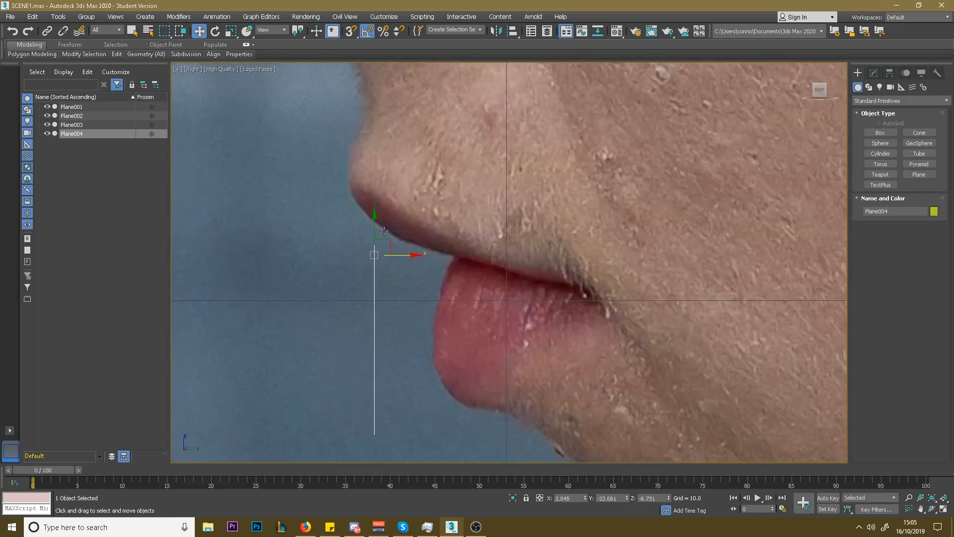
- Check the mouth mesh from the front, and nudge it slightly further forward in the side view to Y about -23.86
{"action": "middle_click_drag", "start_coordinate": [405, 255], "coordinate": [805, 135], "text": "alt"}
{"action": "left_click", "coordinate": [819, 90]}
{"action": "middle_click_drag", "start_coordinate": [510, 233], "coordinate": [591, 223]}
{"action": "scroll", "coordinate": [591, 223], "scroll_direction": "down", "scroll_amount": 6}
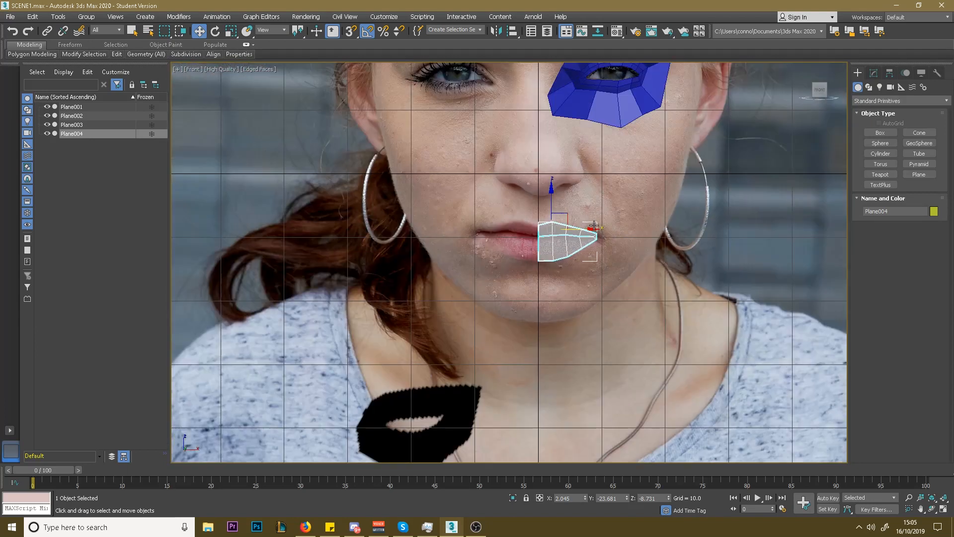
{"action": "left_click", "coordinate": [831, 91]}
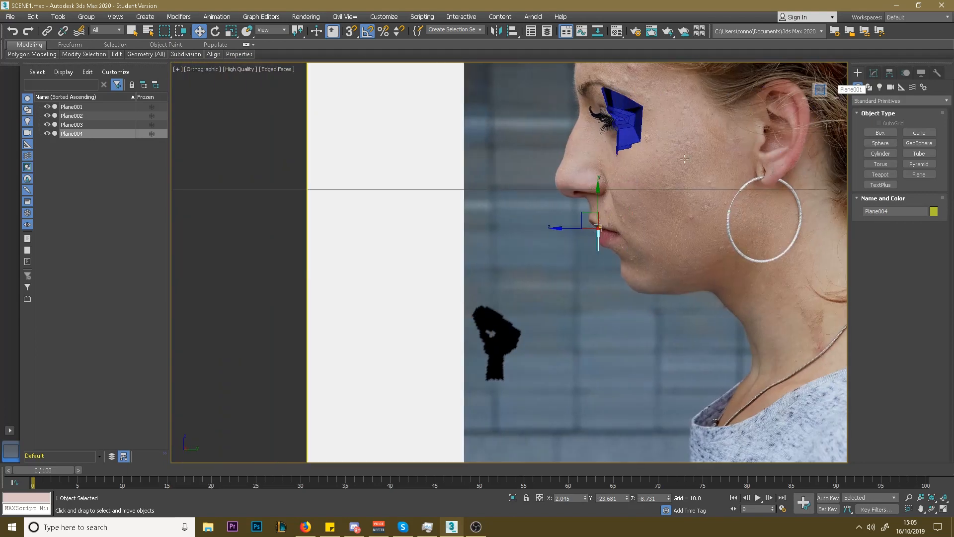
{"action": "middle_click_drag", "start_coordinate": [629, 224], "coordinate": [574, 224]}
{"action": "scroll", "coordinate": [574, 224], "scroll_direction": "up", "scroll_amount": 5}
{"action": "scroll", "coordinate": [575, 224], "scroll_direction": "up", "scroll_amount": 2}
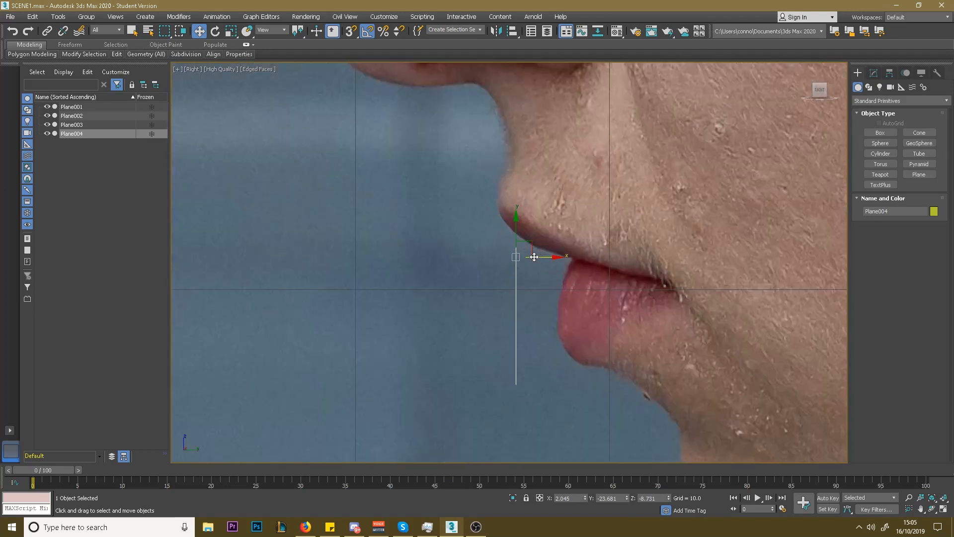
{"action": "mouse_move", "coordinate": [539, 258]}
{"action": "left_mouse_down"}
{"action": "mouse_move", "coordinate": [597, 249]}
{"action": "mouse_move", "coordinate": [532, 249]}
{"action": "mouse_move", "coordinate": [539, 255]}
{"action": "left_mouse_up"}
{"action": "scroll", "coordinate": [538, 254], "scroll_direction": "down", "scroll_amount": 6}
{"action": "middle_click_drag", "start_coordinate": [599, 235], "coordinate": [628, 213]}
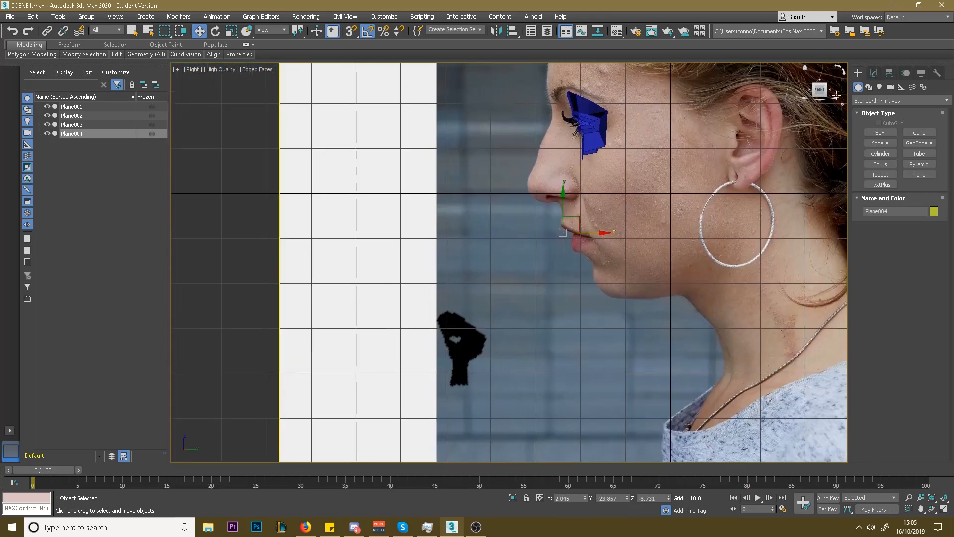
- Raise the mouth mesh and shift it forward against the upper lip's profile, to Y about -24.24 and Z about -7.07
{"action": "left_click", "coordinate": [134, 32]}
{"action": "left_click", "coordinate": [615, 190]}
{"action": "scroll", "coordinate": [533, 228], "scroll_direction": "up", "scroll_amount": 3}
{"action": "middle_click_drag", "start_coordinate": [502, 282], "coordinate": [539, 240]}
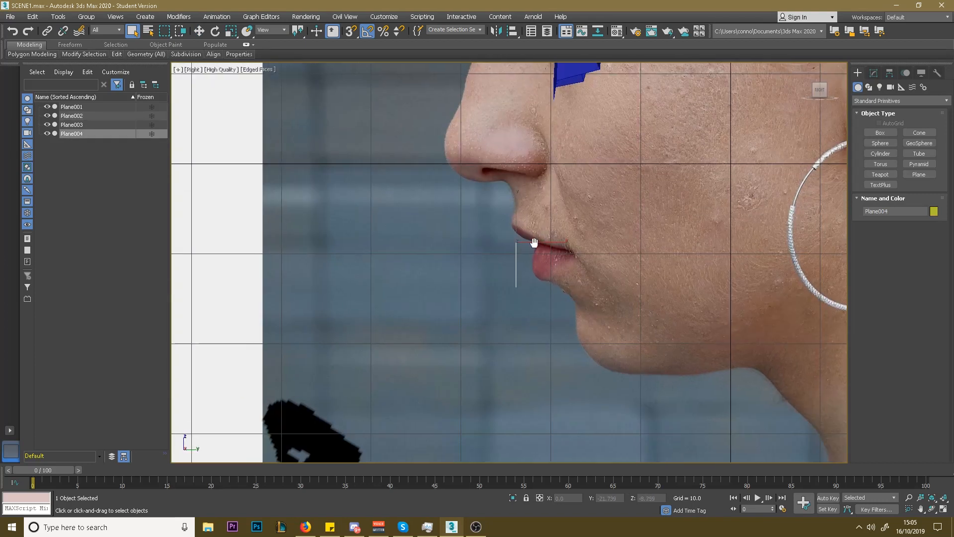
{"action": "scroll", "coordinate": [539, 241], "scroll_direction": "up", "scroll_amount": 3}
{"action": "left_click", "coordinate": [873, 73]}
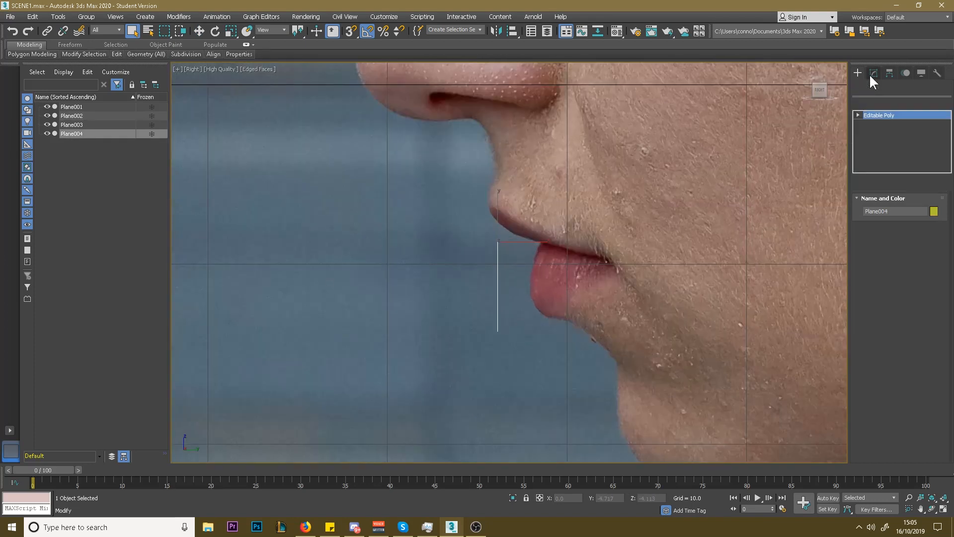
{"action": "middle_click_drag", "start_coordinate": [595, 258], "coordinate": [625, 231]}
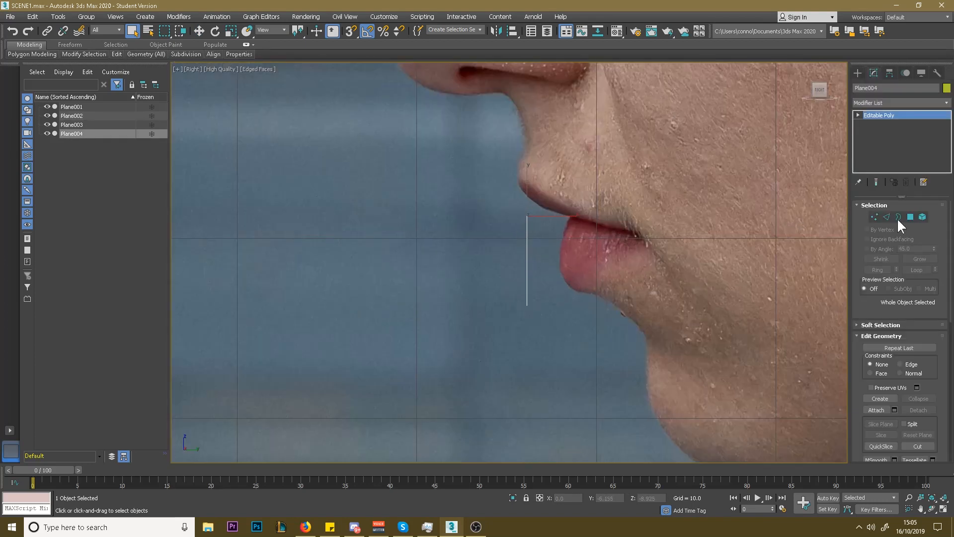
{"action": "left_click", "coordinate": [873, 218]}
{"action": "left_click", "coordinate": [858, 73]}
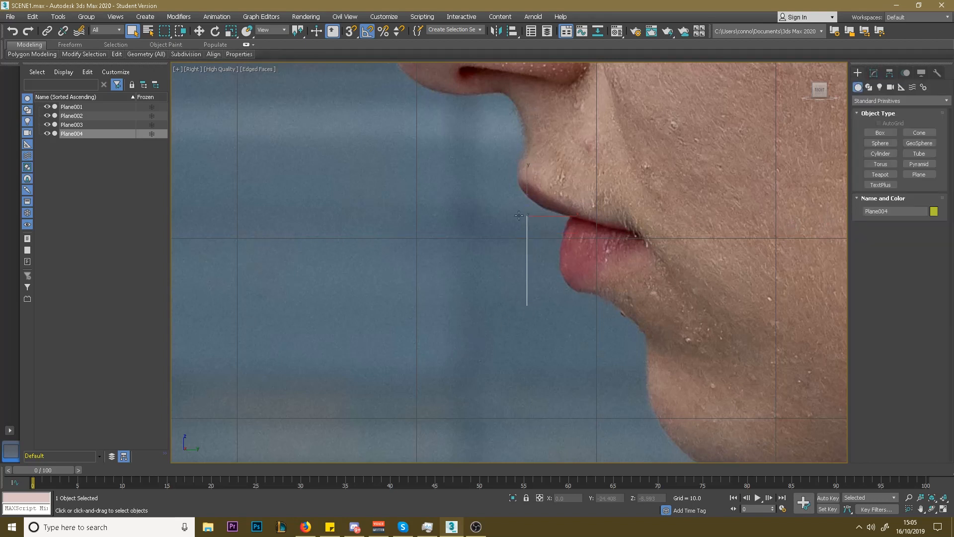
{"action": "left_click", "coordinate": [200, 30]}
{"action": "left_click_drag", "start_coordinate": [544, 207], "coordinate": [536, 177]}
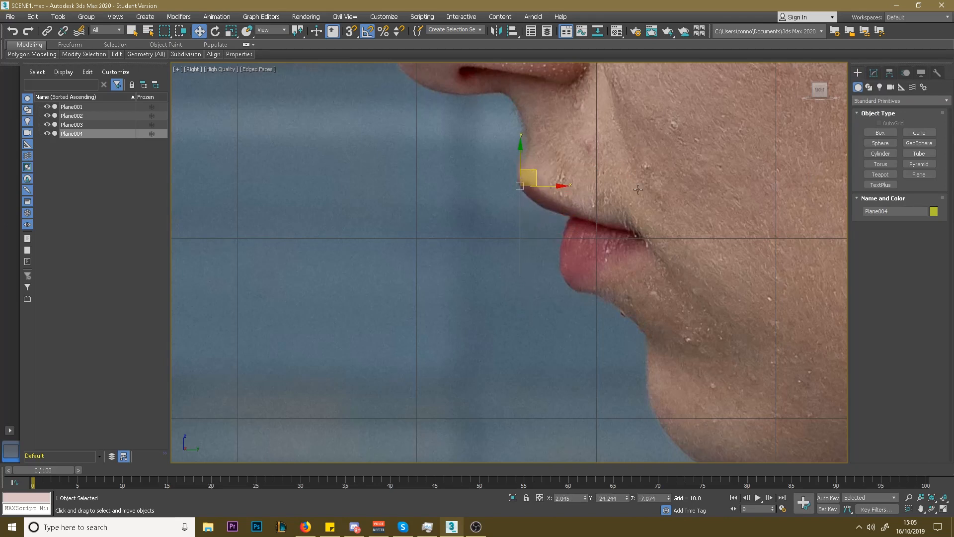
- Compare the raised mouth mesh with the lips in the side and front reference photos
{"action": "left_click", "coordinate": [874, 73]}
{"action": "left_click", "coordinate": [874, 217]}
{"action": "middle_click_drag", "start_coordinate": [734, 160], "coordinate": [805, 91], "text": "alt"}
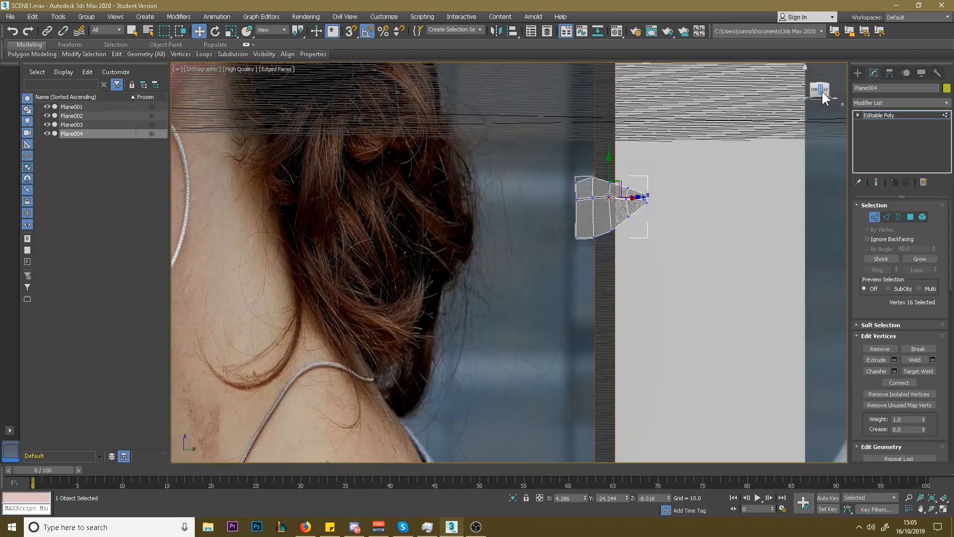
{"action": "left_click", "coordinate": [822, 92]}
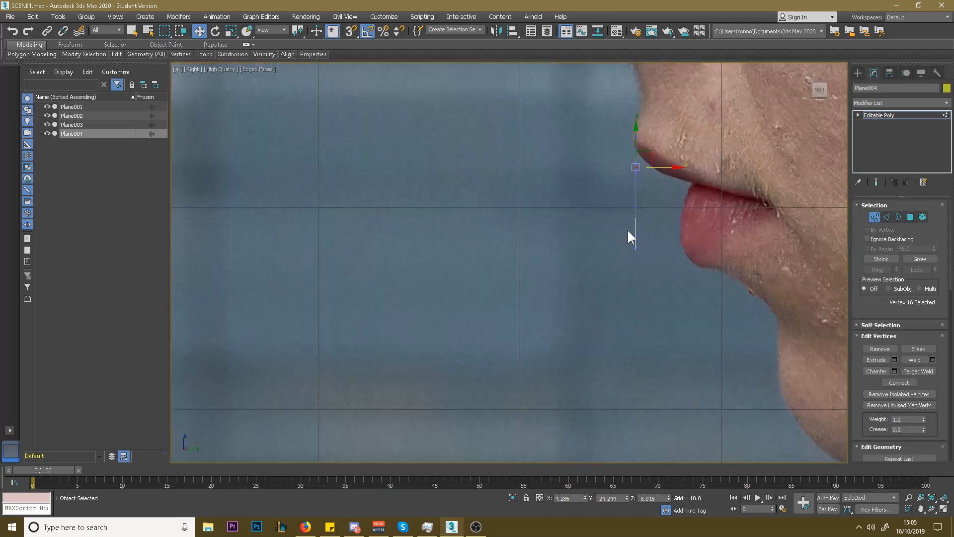
{"action": "scroll", "coordinate": [618, 244], "scroll_direction": "up", "scroll_amount": 4}
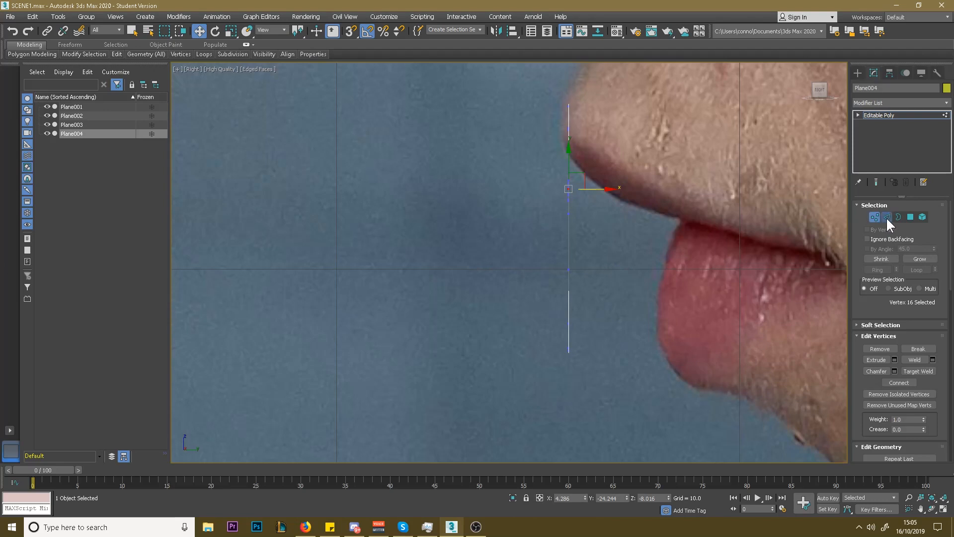
{"action": "left_click", "coordinate": [886, 216]}
{"action": "key", "text": "shift+z"}
{"action": "key", "text": "shift+z"}
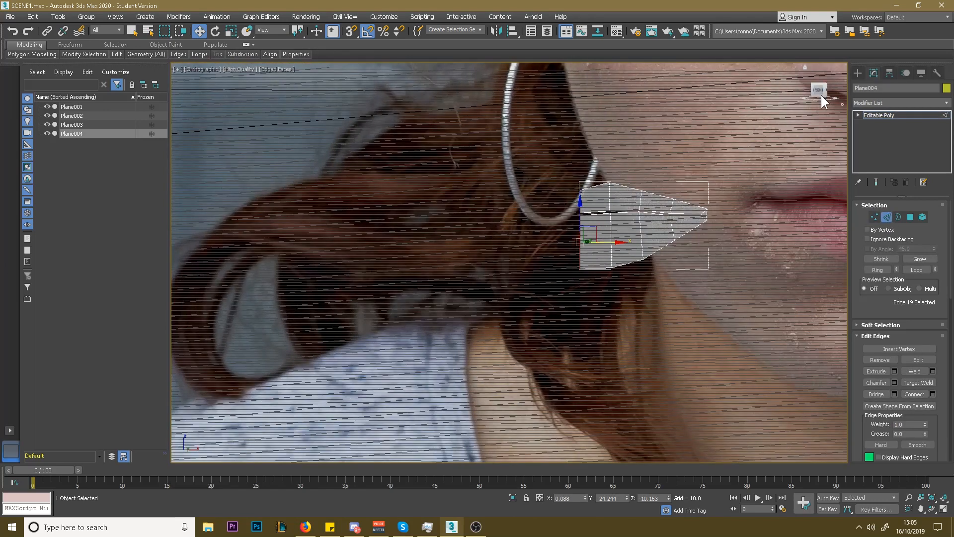
{"action": "left_click", "coordinate": [822, 89]}
{"action": "scroll", "coordinate": [659, 184], "scroll_direction": "up", "scroll_amount": 5}
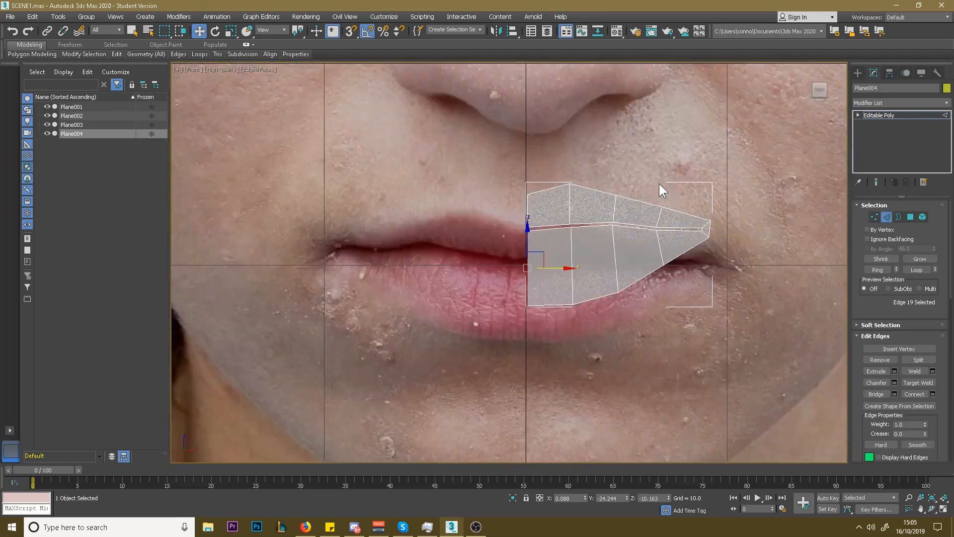
- Try to lower the mouth mesh onto the photographed lips in the front view
{"action": "left_click", "coordinate": [858, 73]}
{"action": "left_click_drag", "start_coordinate": [571, 179], "coordinate": [575, 201]}
{"action": "left_click", "coordinate": [874, 73]}
{"action": "left_click_drag", "start_coordinate": [829, 90], "coordinate": [830, 90]}
{"action": "left_click", "coordinate": [830, 90]}
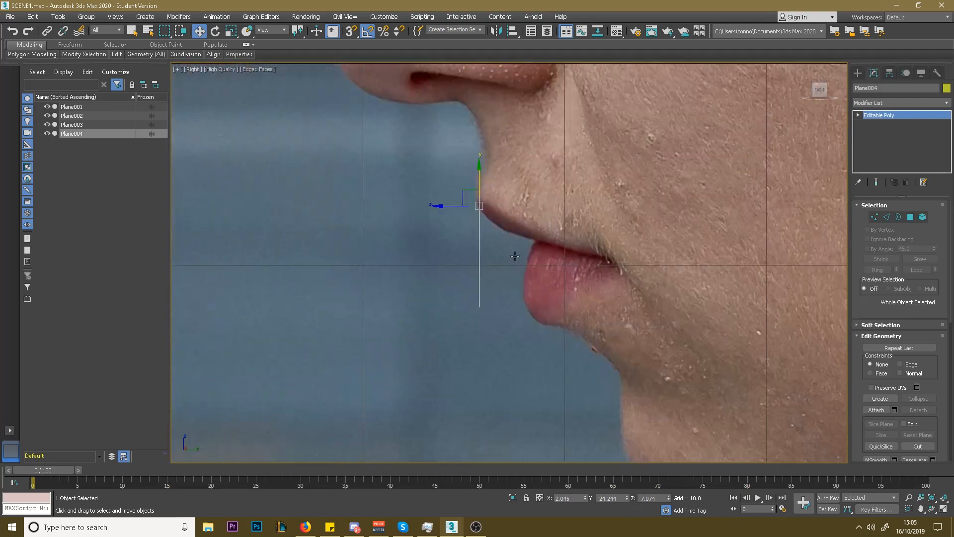
{"action": "left_click", "coordinate": [873, 218]}
{"action": "left_click_drag", "start_coordinate": [497, 228], "coordinate": [495, 229]}
{"action": "middle_click_drag", "start_coordinate": [495, 229], "coordinate": [508, 246], "text": "alt"}
{"action": "scroll", "coordinate": [507, 245], "scroll_direction": "up", "scroll_amount": 2}
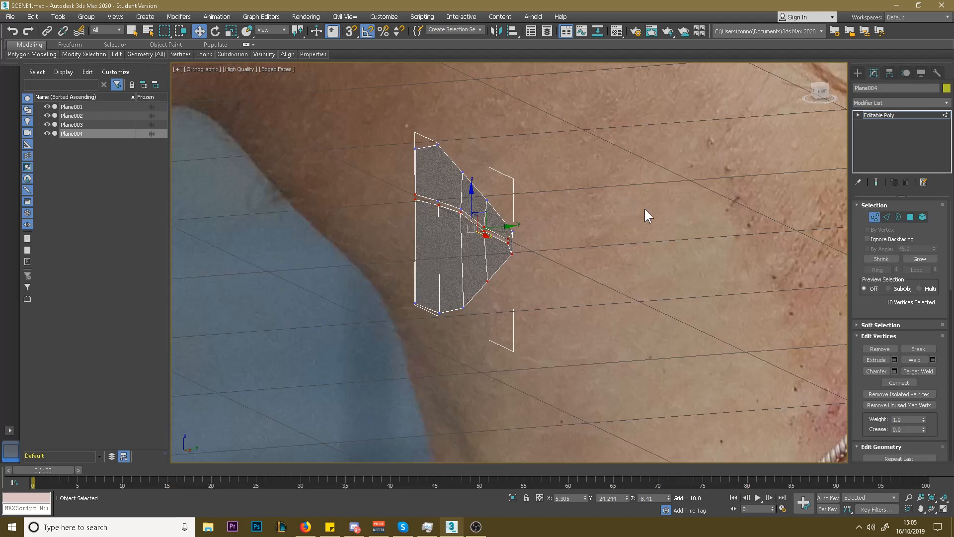
{"action": "left_click", "coordinate": [875, 217]}
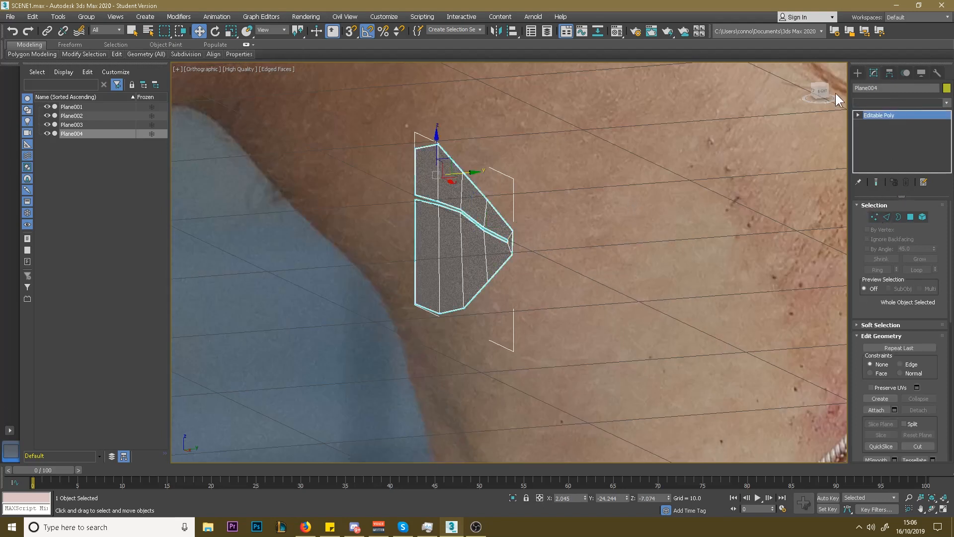
- Apply a Bend modifier to the whole mouth mesh
{"action": "left_click", "coordinate": [874, 102]}
{"action": "key", "text": "b"}
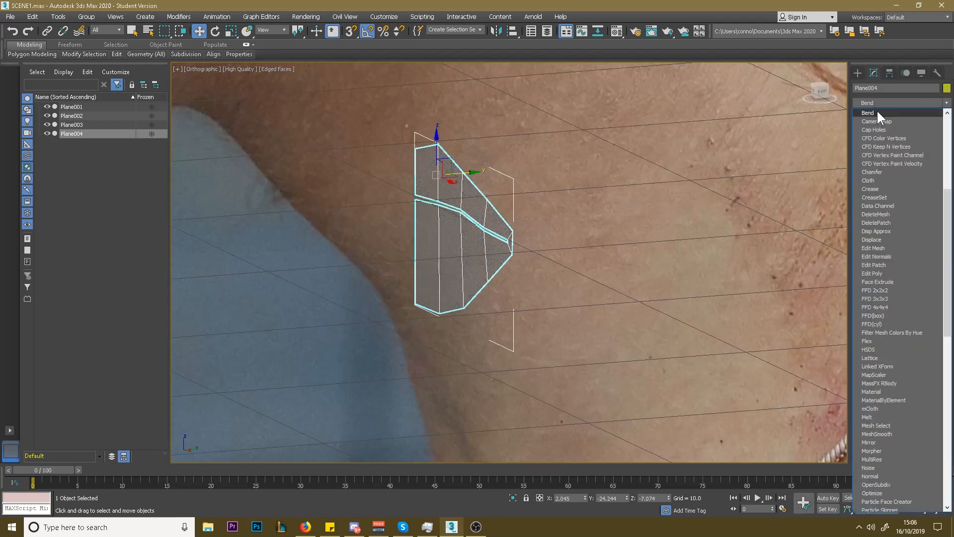
{"action": "left_click", "coordinate": [877, 113]}
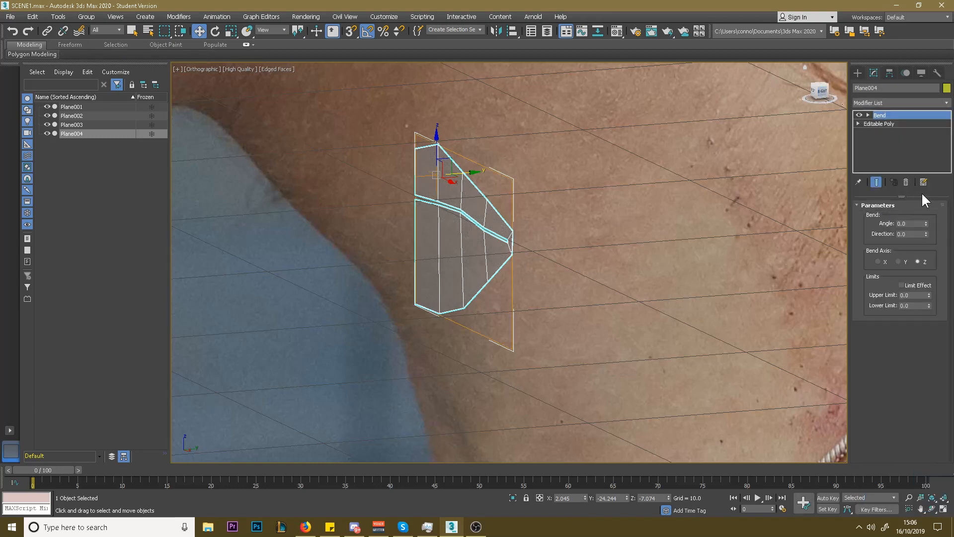
- Try bending the mouth mesh, including a 45-degree bend on the Y axis
{"action": "left_click_drag", "start_coordinate": [926, 222], "coordinate": [926, 187]}
{"action": "right_click", "coordinate": [927, 223]}
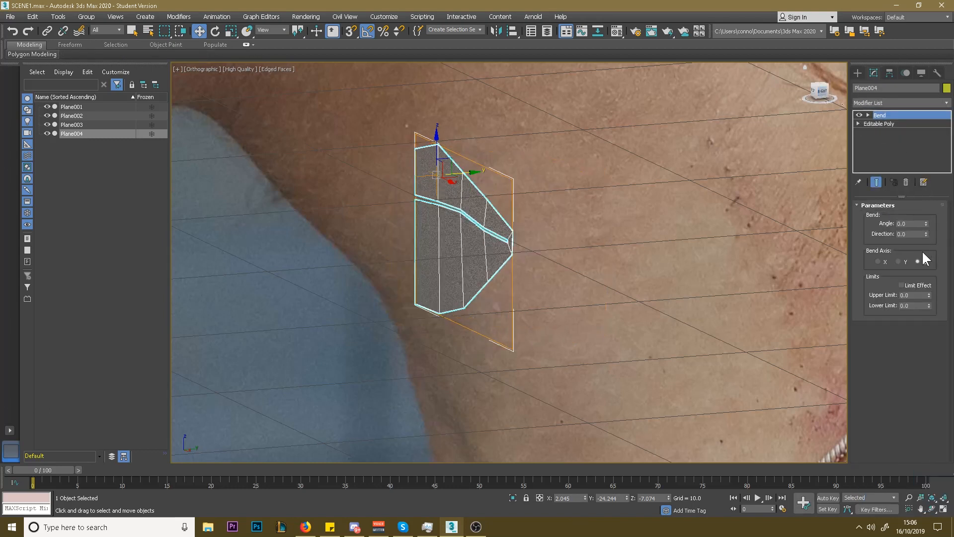
{"action": "left_click_drag", "start_coordinate": [926, 222], "coordinate": [923, 197]}
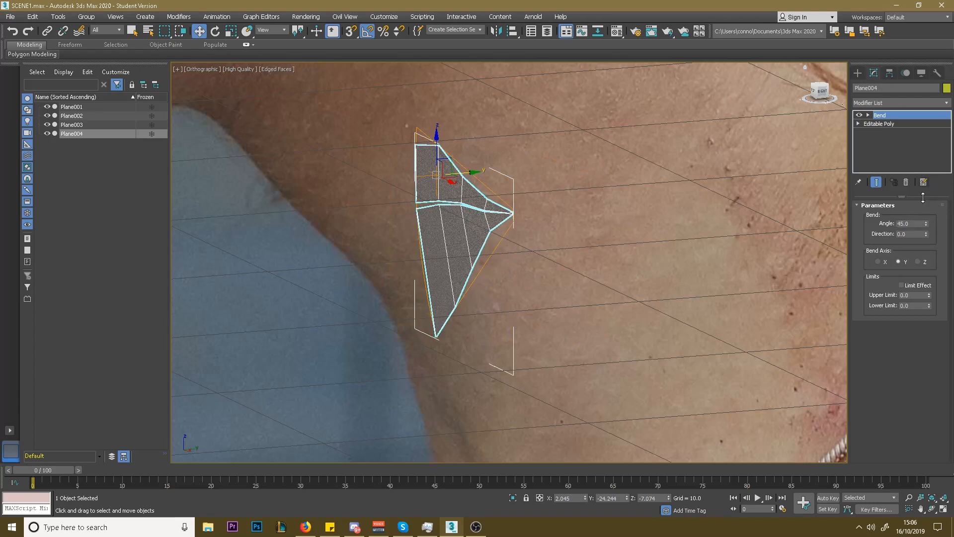
{"action": "right_click", "coordinate": [923, 197]}
- Set the bend axis to Z with a bend angle of 43.5, keeping the direction at 0
{"action": "left_click", "coordinate": [918, 261]}
{"action": "left_click_drag", "start_coordinate": [925, 232], "coordinate": [919, 181]}
{"action": "right_click", "coordinate": [926, 234]}
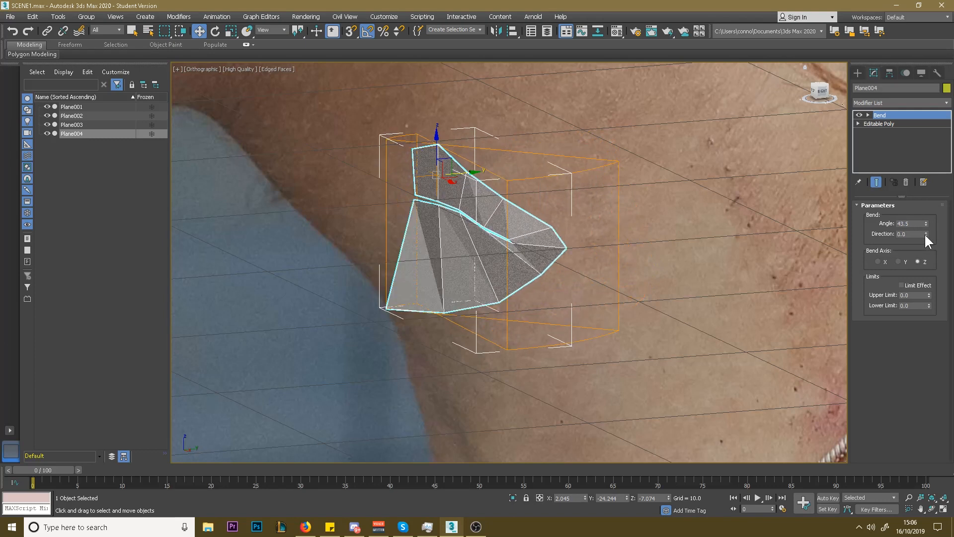
- Try a negative bend angle of -54.5 on the mouth mesh's Z-axis bend
{"action": "middle_click_drag", "start_coordinate": [687, 230], "coordinate": [696, 261], "text": "alt"}
{"action": "left_click_drag", "start_coordinate": [926, 222], "coordinate": [877, 319]}
{"action": "middle_click_drag", "start_coordinate": [491, 300], "coordinate": [544, 256], "text": "alt"}
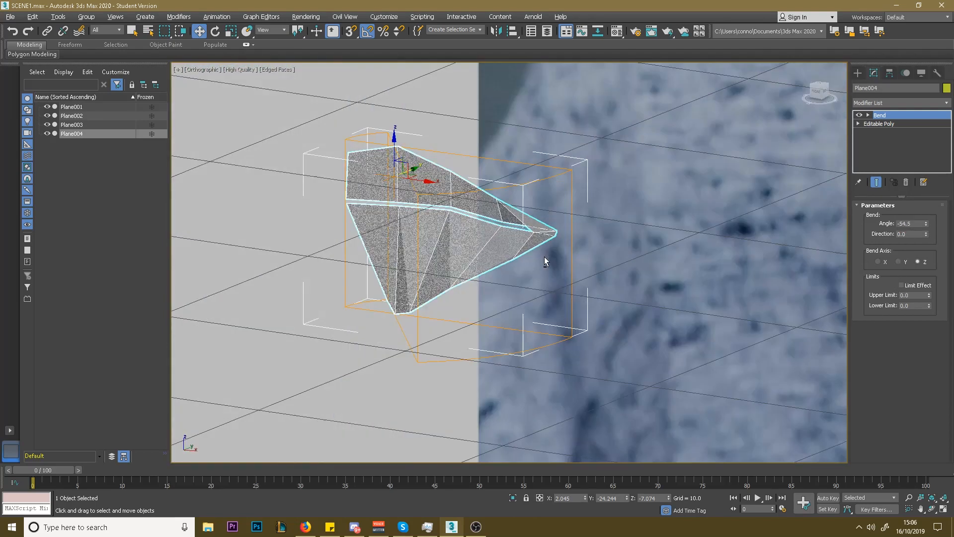
- Delete the Bend modifier from the mouth mesh
{"action": "right_click", "coordinate": [889, 119]}
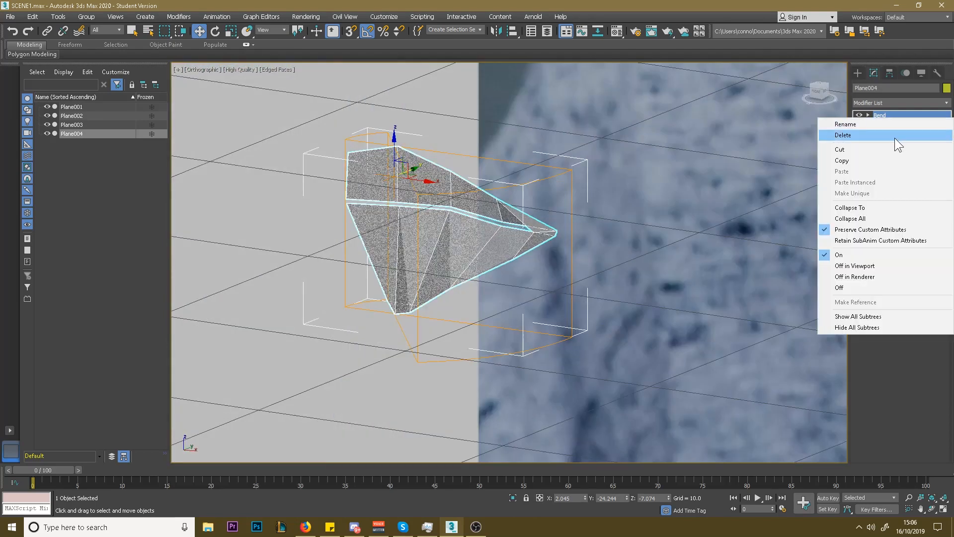
{"action": "left_click", "coordinate": [894, 138]}
{"action": "middle_click_drag", "start_coordinate": [485, 212], "coordinate": [536, 243], "text": "alt"}
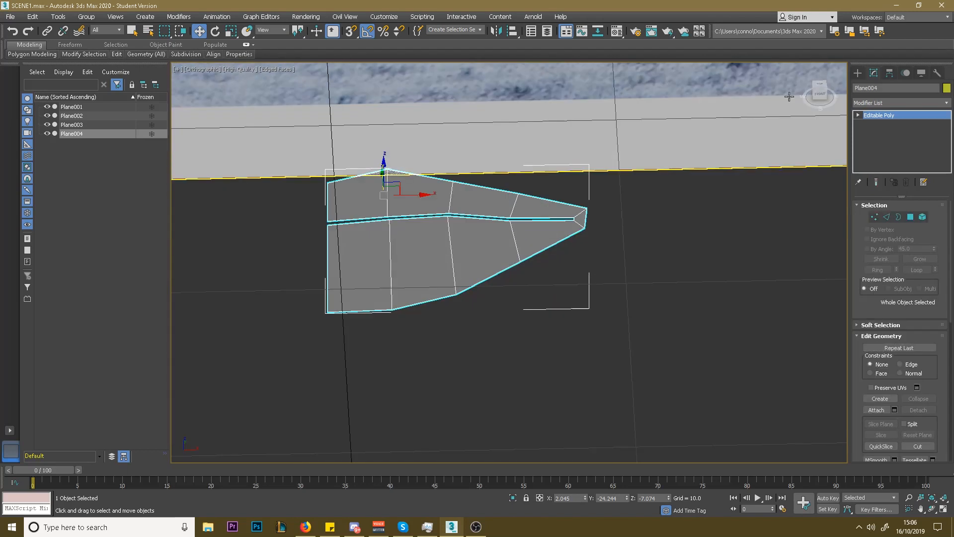
- Center the mouth mesh's pivot and align it to the minimum X edge with the Transform Toolbox, affecting the pivot only
{"action": "left_click", "coordinate": [889, 73]}
{"action": "left_click", "coordinate": [900, 141]}
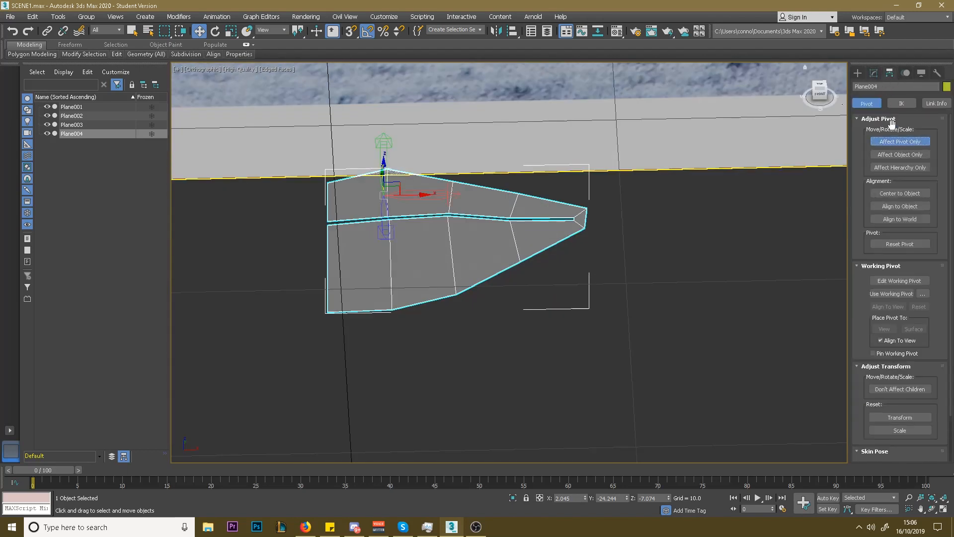
{"action": "left_click", "coordinate": [38, 17]}
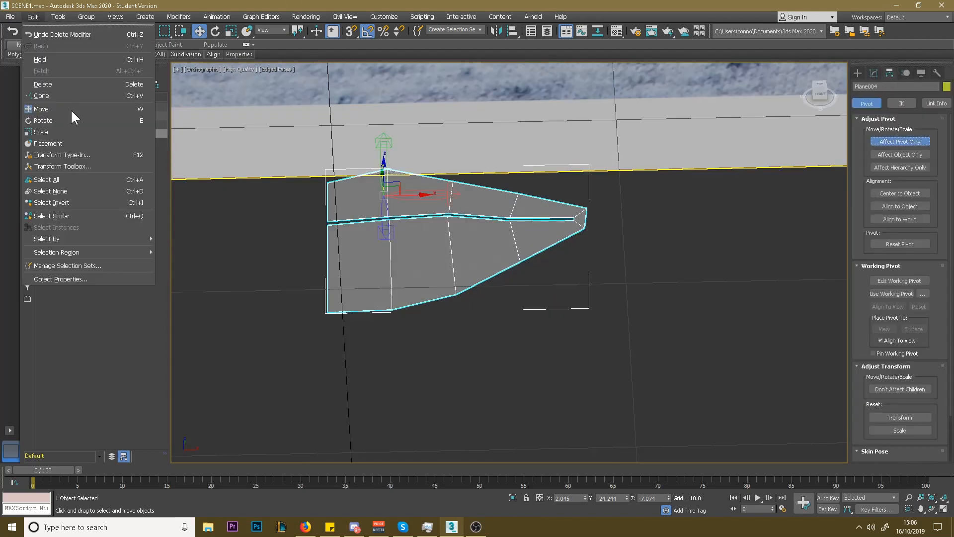
{"action": "left_click", "coordinate": [85, 165]}
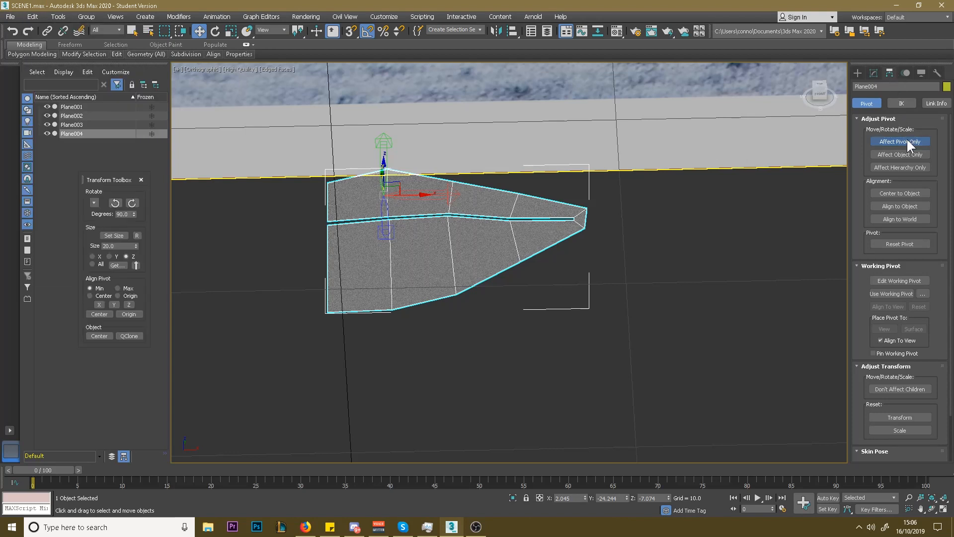
{"action": "left_click", "coordinate": [98, 304]}
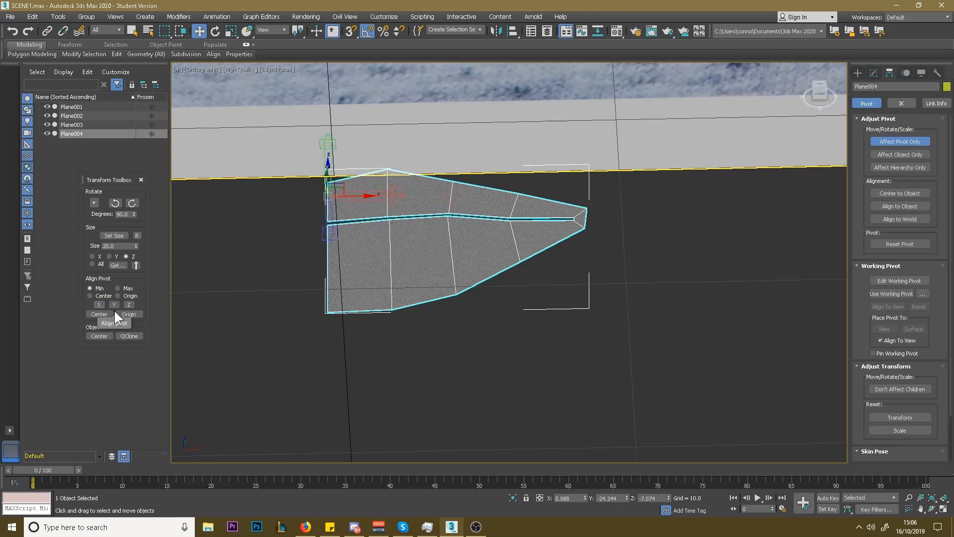
{"action": "left_click", "coordinate": [99, 313]}
{"action": "left_click", "coordinate": [99, 304]}
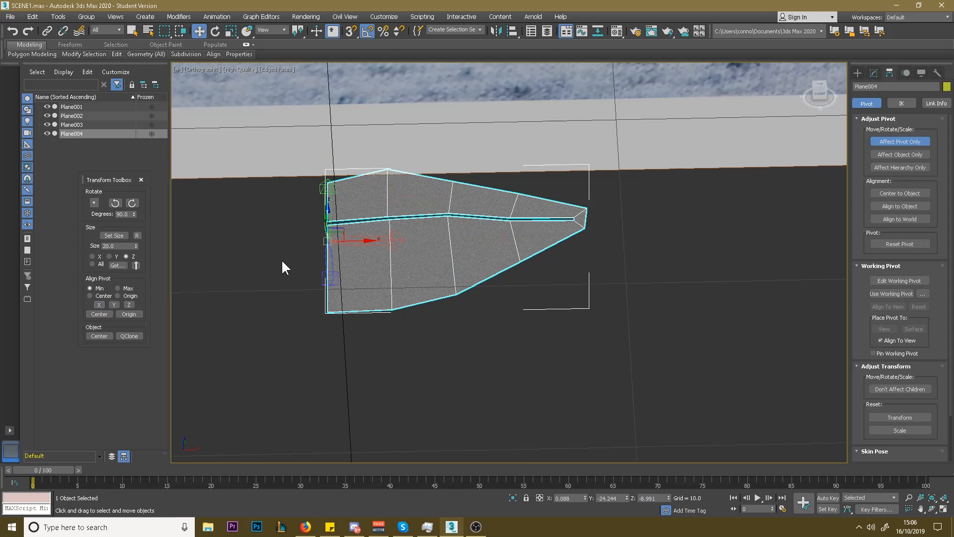
{"action": "left_click", "coordinate": [900, 141]}
{"action": "middle_click_drag", "start_coordinate": [714, 160], "coordinate": [672, 151], "text": "alt"}
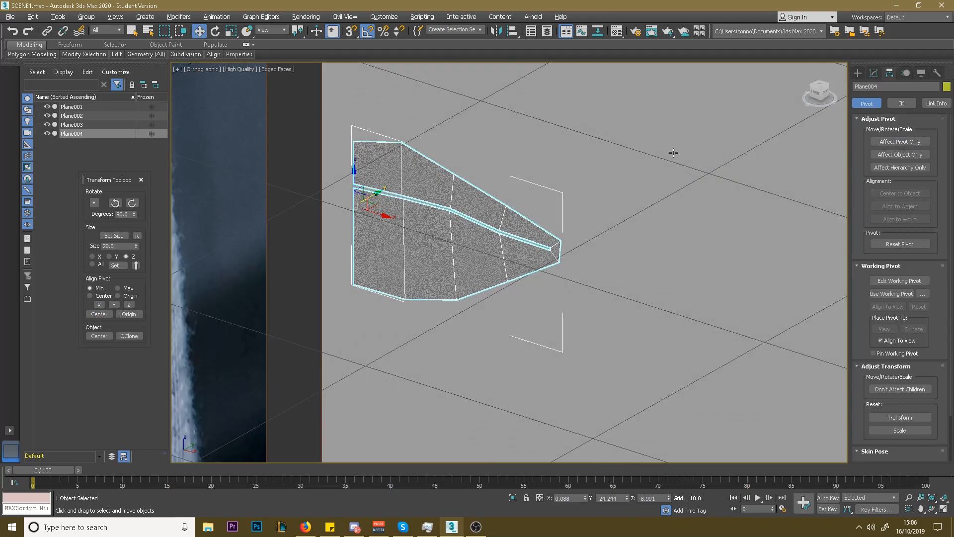
- Apply a Bend modifier to the whole mouth mesh again, try a bend angle of 14 on the Z axis, and undo it
{"action": "left_click", "coordinate": [874, 73]}
{"action": "left_click", "coordinate": [895, 103]}
{"action": "key", "text": "b"}
{"action": "left_click", "coordinate": [893, 112]}
{"action": "mouse_move", "coordinate": [927, 224]}
{"action": "left_mouse_down"}
{"action": "mouse_move", "coordinate": [930, 233]}
{"action": "mouse_move", "coordinate": [926, 215]}
{"action": "mouse_move", "coordinate": [925, 225]}
{"action": "left_mouse_up"}
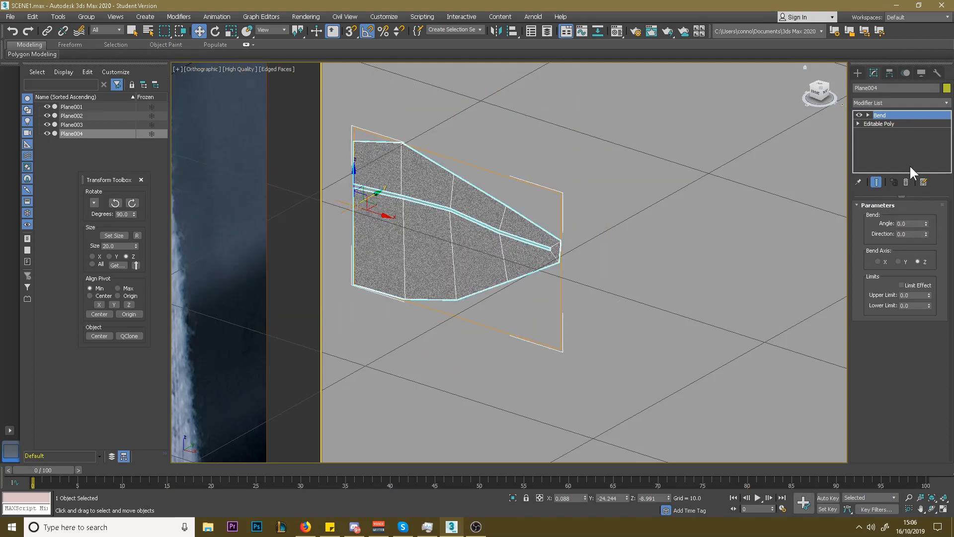
{"action": "left_click", "coordinate": [874, 74]}
{"action": "left_click", "coordinate": [873, 73]}
{"action": "left_click_drag", "start_coordinate": [926, 234], "coordinate": [925, 208]}
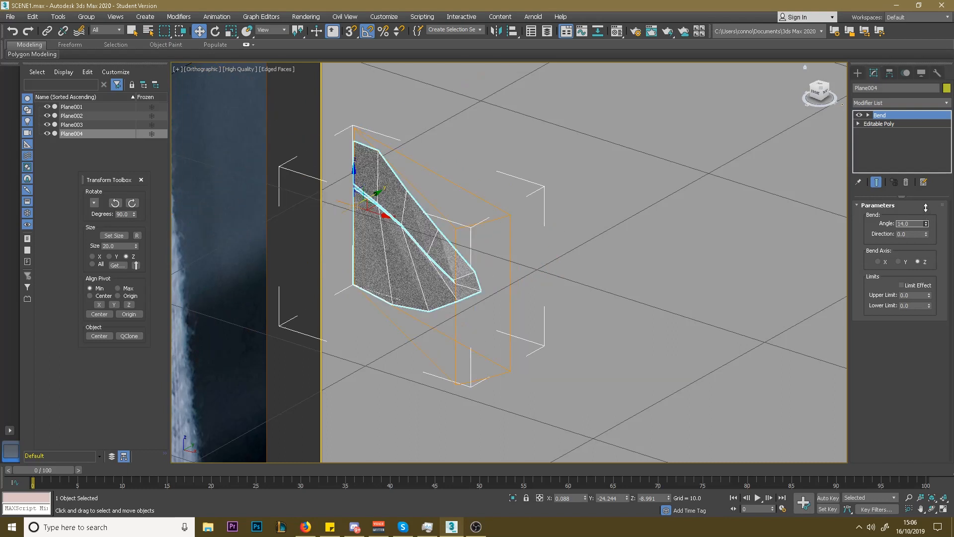
{"action": "middle_click_drag", "start_coordinate": [622, 224], "coordinate": [607, 241], "text": "alt"}
{"action": "key", "text": "ctrl+z"}
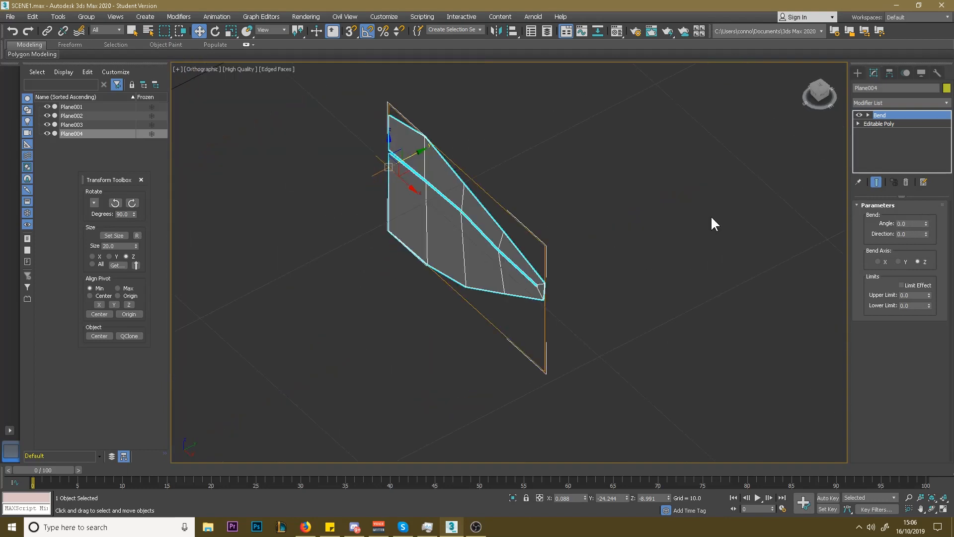
- Try the Z-axis bend angle once more, undo the trials, and delete the Bend modifier
{"action": "left_click_drag", "start_coordinate": [928, 219], "coordinate": [926, 221]}
{"action": "key", "text": "ctrl+z"}
{"action": "key", "text": "ctrl+z"}
{"action": "key", "text": "ctrl+z"}
{"action": "key", "text": "ctrl+z"}
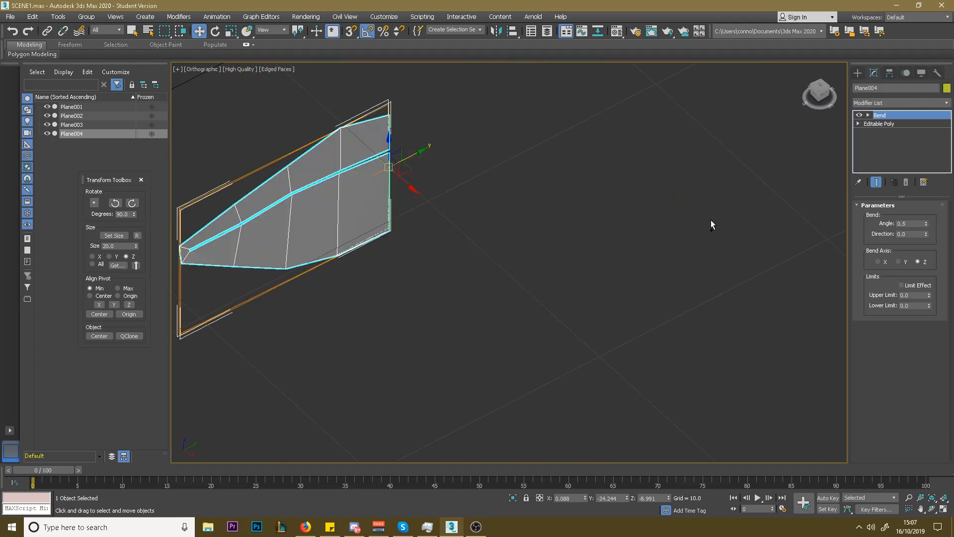
{"action": "scroll", "coordinate": [690, 267], "scroll_direction": "down", "scroll_amount": 2}
{"action": "right_click", "coordinate": [903, 115]}
{"action": "left_click", "coordinate": [904, 127]}
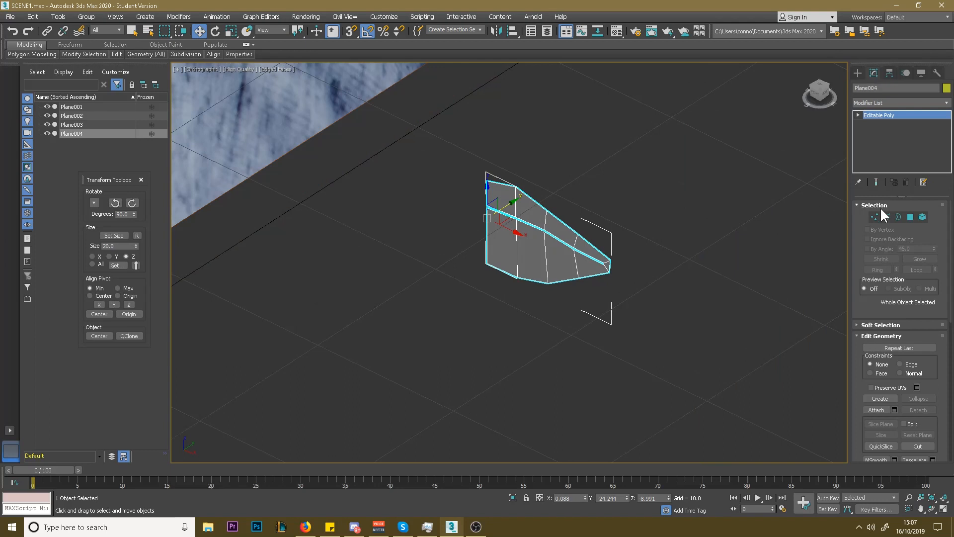
- Apply a Bend modifier to the mouth mesh from its vertex sub-object level
{"action": "left_click", "coordinate": [908, 217]}
{"action": "key", "text": "ctrl+a"}
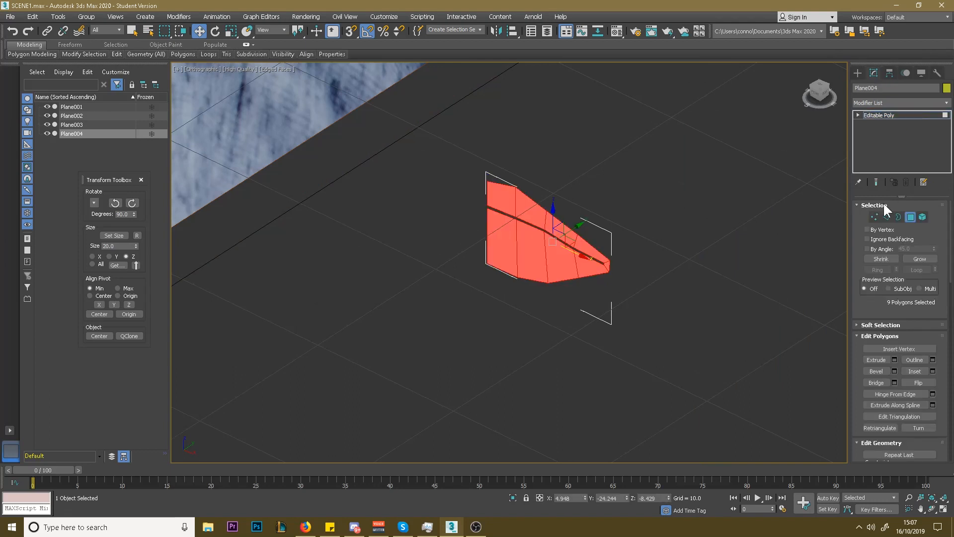
{"action": "left_click", "coordinate": [876, 217]}
{"action": "left_click", "coordinate": [913, 102]}
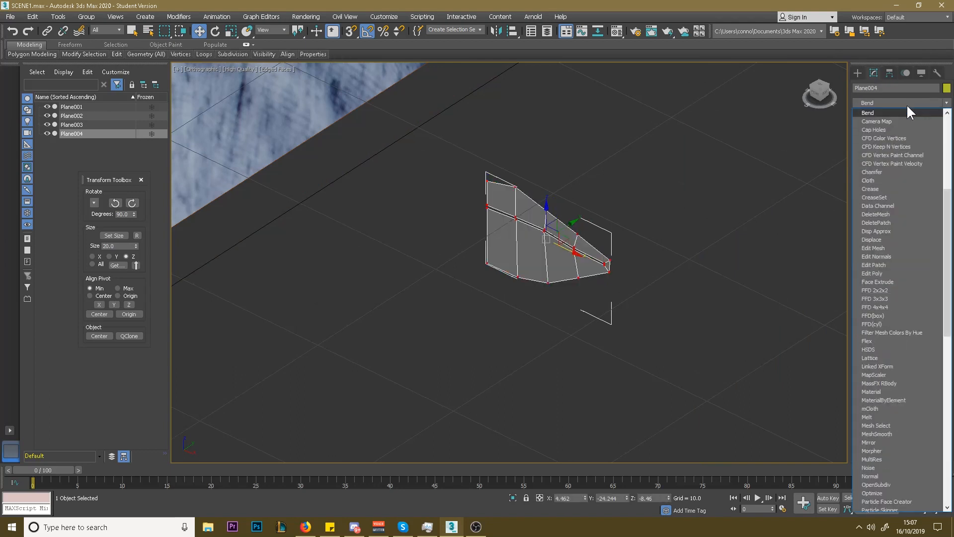
{"action": "left_click", "coordinate": [891, 111]}
- Try bending the mesh on the Y axis with an angle of 38.5 and a direction of 238
{"action": "left_click_drag", "start_coordinate": [924, 224], "coordinate": [888, 503]}
{"action": "left_click", "coordinate": [898, 262]}
{"action": "mouse_move", "coordinate": [573, 238]}
{"action": "middle_mouse_down", "text": "alt"}
{"action": "mouse_move", "coordinate": [551, 237]}
{"action": "mouse_move", "coordinate": [573, 249]}
{"action": "middle_mouse_up", "text": "alt"}
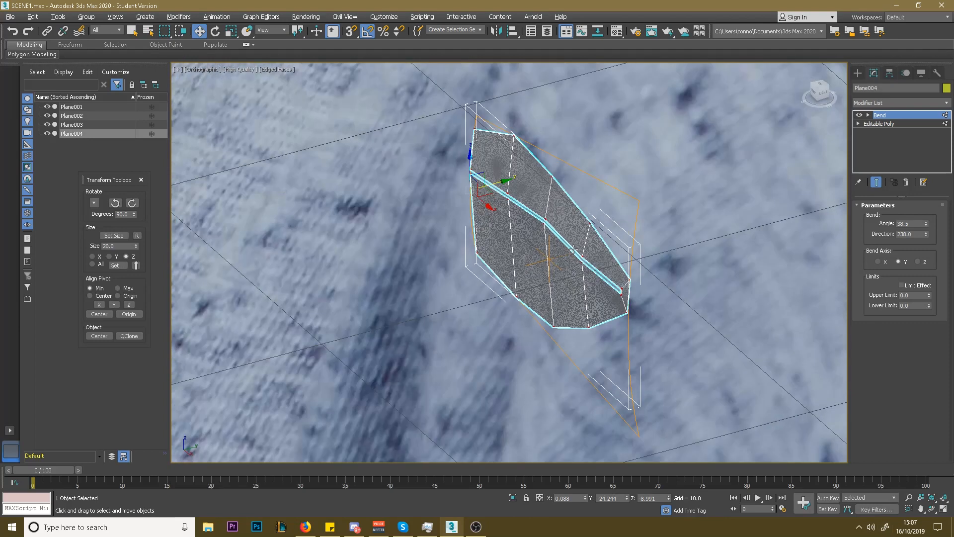
- Set the bend axis to X with direction 0 and a bend angle of 83.5
{"action": "left_click", "coordinate": [880, 261]}
{"action": "mouse_move", "coordinate": [925, 232]}
{"action": "left_mouse_down"}
{"action": "mouse_move", "coordinate": [925, 244]}
{"action": "mouse_move", "coordinate": [927, 231]}
{"action": "left_mouse_up"}
{"action": "right_click", "coordinate": [926, 234]}
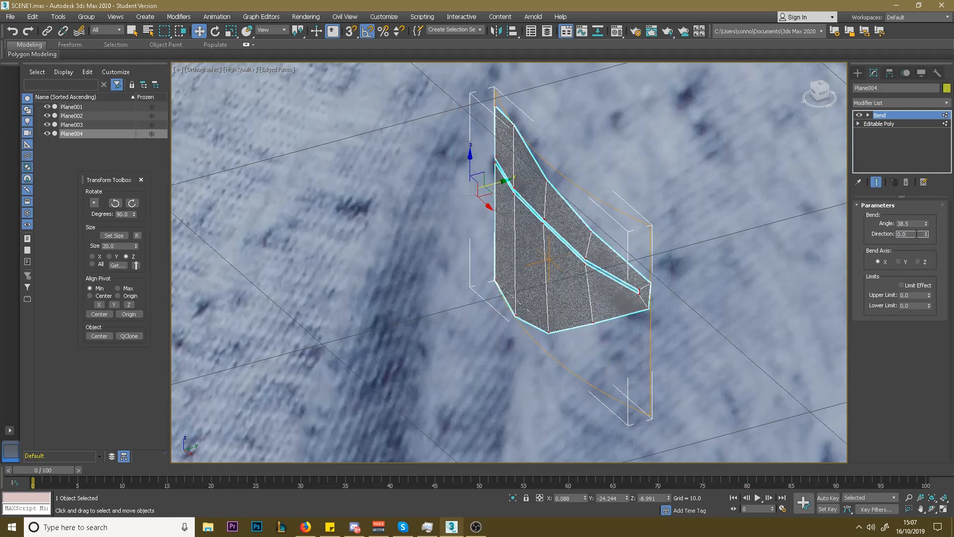
{"action": "middle_click_drag", "start_coordinate": [542, 246], "coordinate": [509, 277], "text": "alt"}
{"action": "scroll", "coordinate": [512, 253], "scroll_direction": "down", "scroll_amount": 6}
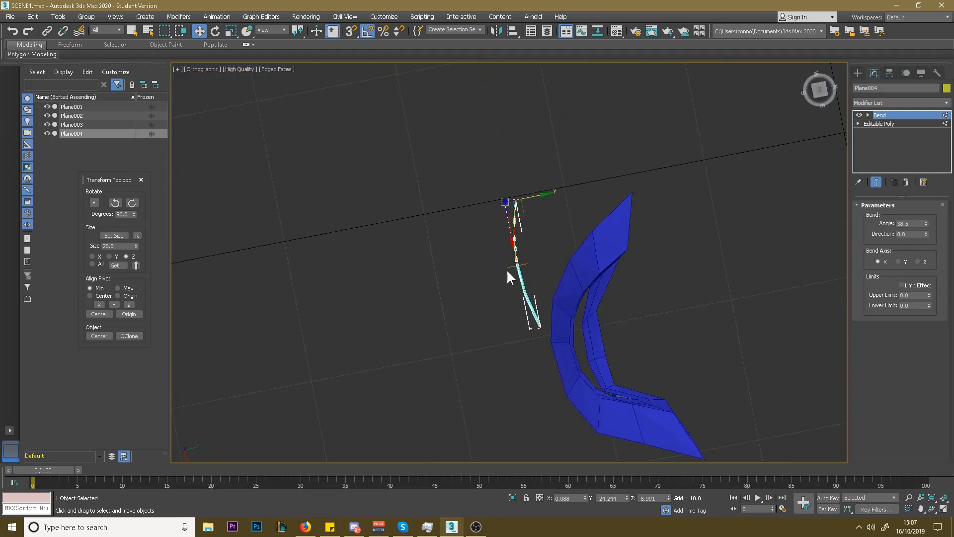
{"action": "scroll", "coordinate": [509, 276], "scroll_direction": "up", "scroll_amount": 5}
{"action": "left_click_drag", "start_coordinate": [927, 223], "coordinate": [912, 182]}
- Rotate the bent mouth mesh around its vertical axis to a Z rotation of 35 degrees
{"action": "middle_click_drag", "start_coordinate": [498, 234], "coordinate": [529, 161], "text": "alt"}
{"action": "left_click", "coordinate": [215, 31]}
{"action": "left_click_drag", "start_coordinate": [372, 294], "coordinate": [382, 292]}
{"action": "middle_click_drag", "start_coordinate": [497, 238], "coordinate": [444, 350], "text": "alt"}
{"action": "left_click_drag", "start_coordinate": [377, 363], "coordinate": [396, 364]}
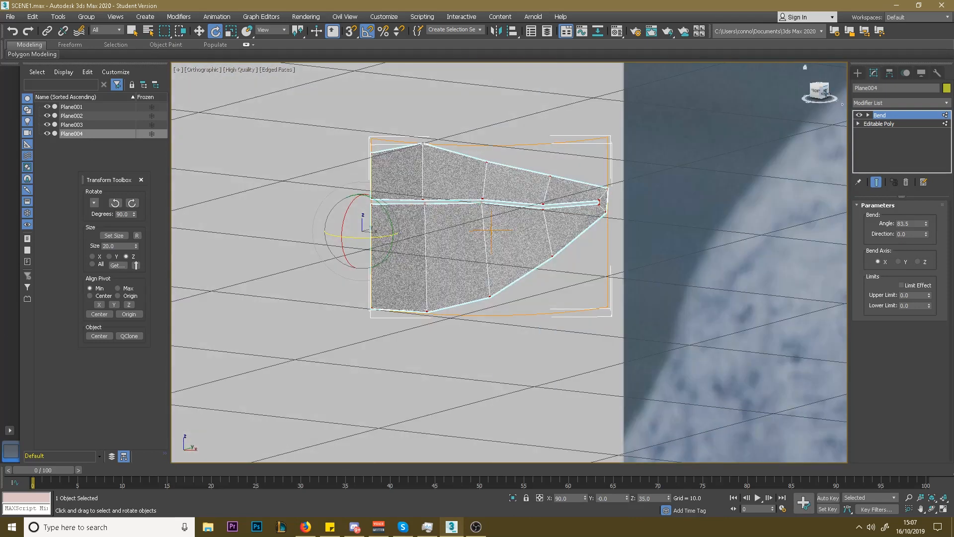
- In the Right view, tilt the mouth mesh about 5 degrees and move it back over the photographed lips
{"action": "left_click", "coordinate": [826, 93]}
{"action": "middle_click_drag", "start_coordinate": [529, 227], "coordinate": [526, 242]}
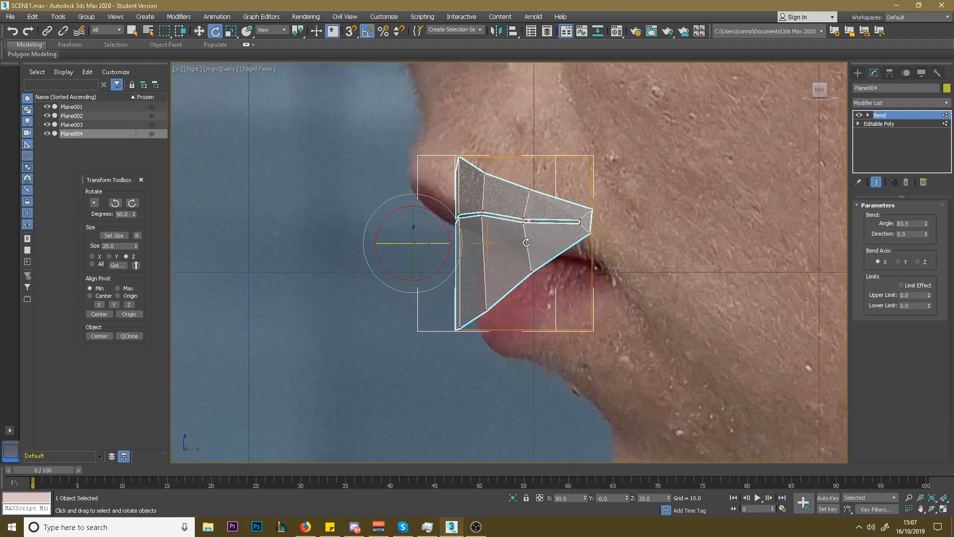
{"action": "left_click_drag", "start_coordinate": [446, 227], "coordinate": [400, 257]}
{"action": "left_click", "coordinate": [198, 31]}
{"action": "key", "text": "ctrl+z"}
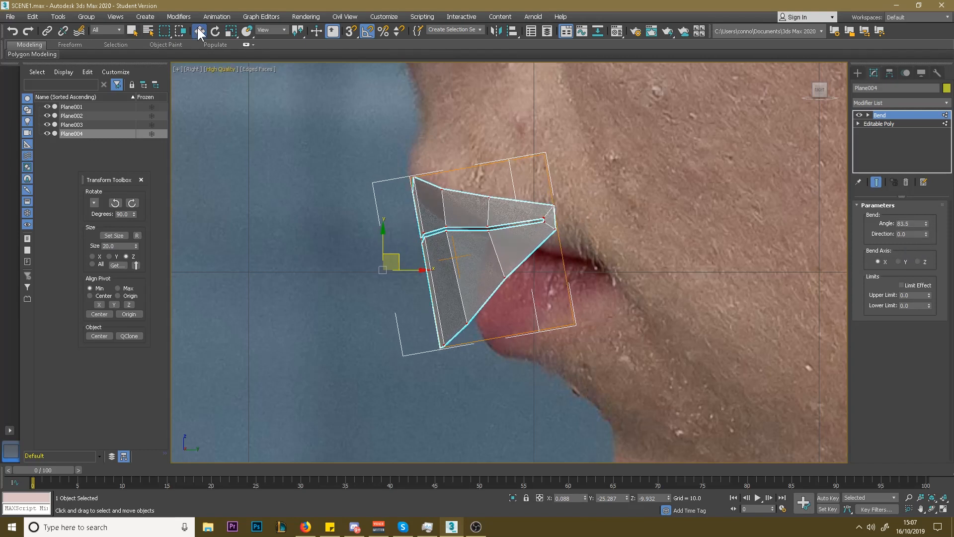
{"action": "left_click", "coordinate": [215, 31]}
{"action": "left_click_drag", "start_coordinate": [411, 256], "coordinate": [416, 253]}
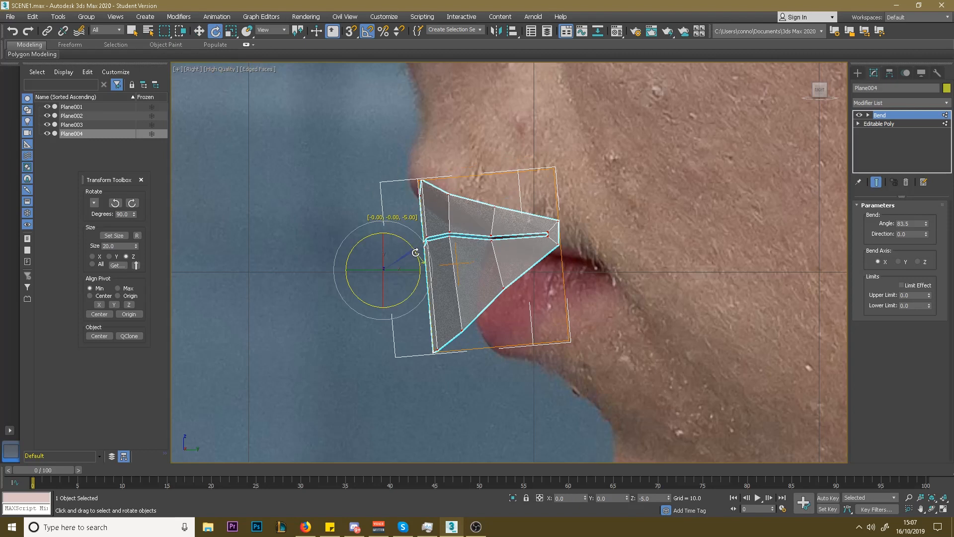
{"action": "left_click", "coordinate": [200, 31]}
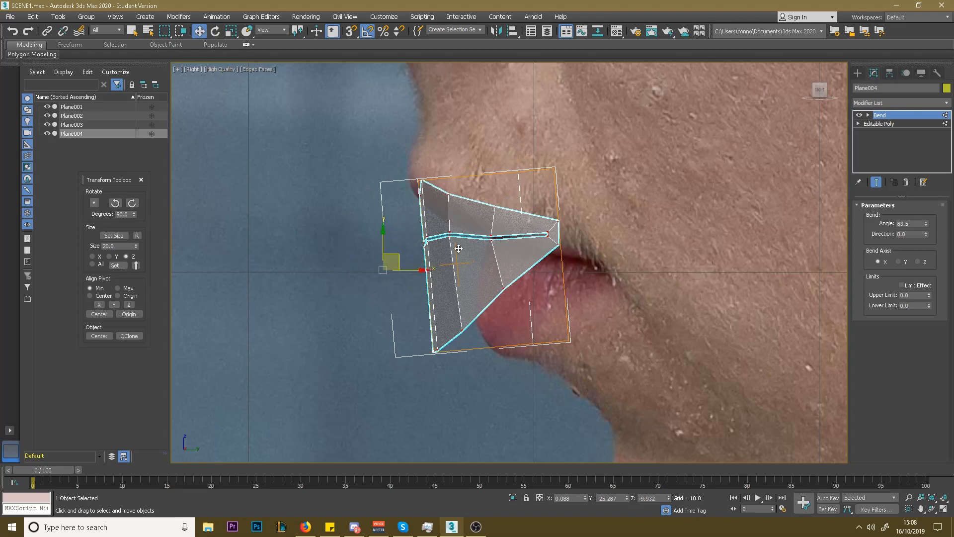
{"action": "left_click_drag", "start_coordinate": [395, 256], "coordinate": [456, 254]}
- Collapse the mouth mesh's whole modifier stack into an Editable Poly
{"action": "right_click", "coordinate": [887, 124]}
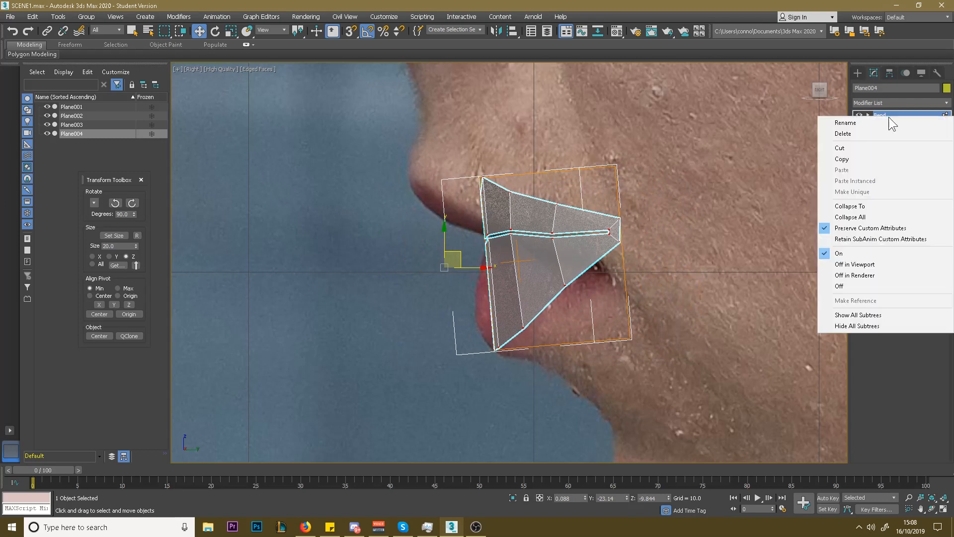
{"action": "left_click", "coordinate": [887, 215]}
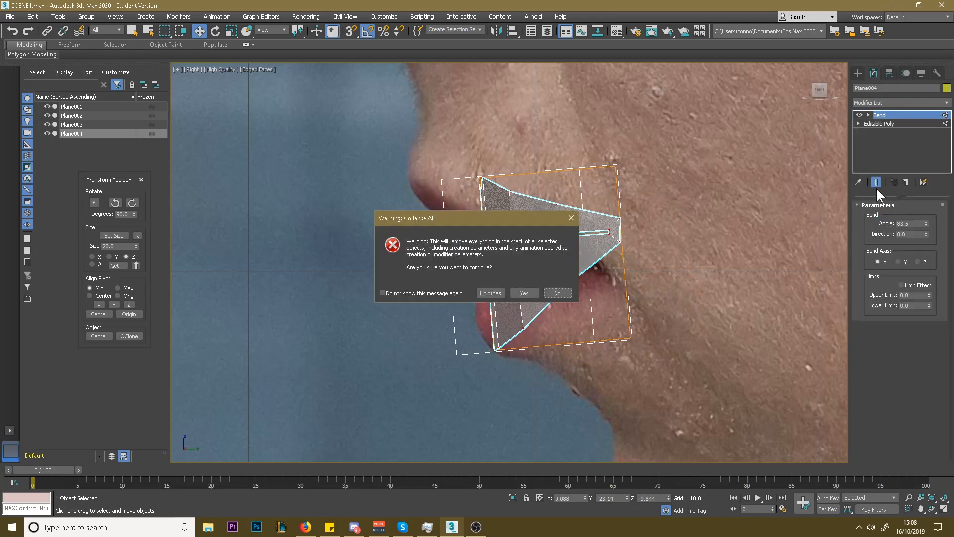
{"action": "left_click", "coordinate": [523, 293]}
- Move the upper lip's front vertices forward onto the photographed upper-lip profile and refine the frontmost vertex
{"action": "left_click", "coordinate": [874, 216]}
{"action": "left_click_drag", "start_coordinate": [502, 159], "coordinate": [428, 167]}
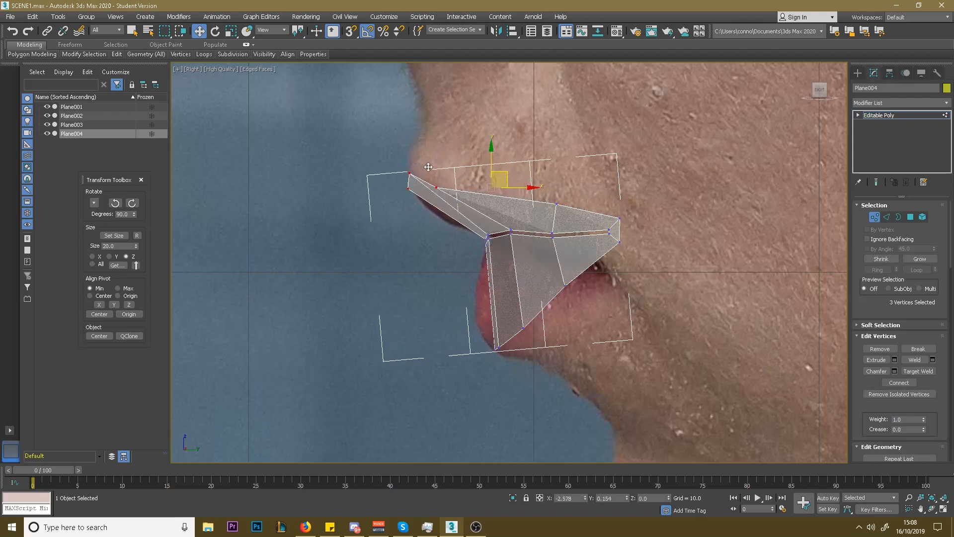
{"action": "left_click_drag", "start_coordinate": [431, 201], "coordinate": [499, 179]}
{"action": "left_click", "coordinate": [409, 173]}
{"action": "left_click_drag", "start_coordinate": [427, 158], "coordinate": [434, 162]}
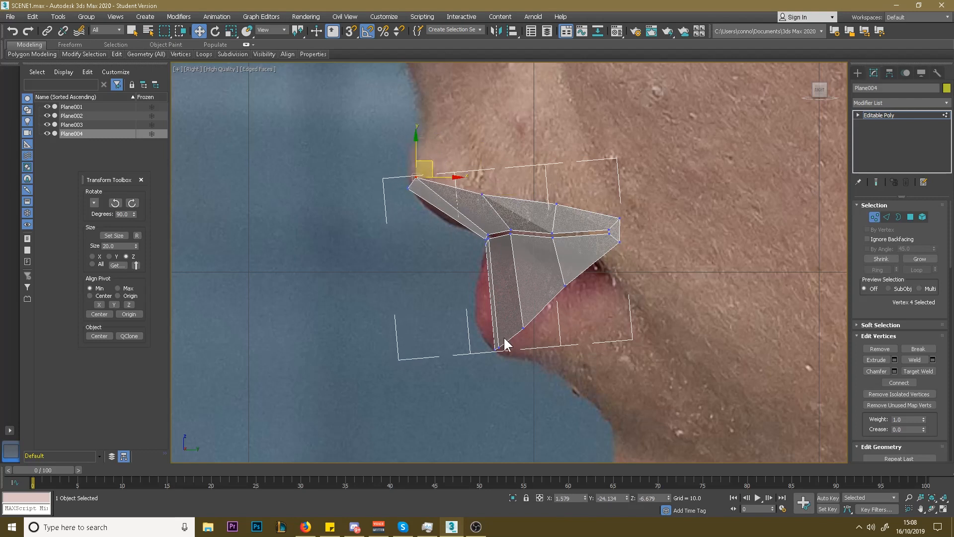
- Move the lower lip's edge vertices and the mouth-corner vertices down onto the photographed lower lip and mouth corner
{"action": "left_click_drag", "start_coordinate": [535, 316], "coordinate": [514, 337]}
{"action": "mouse_move", "coordinate": [554, 299]}
{"action": "left_mouse_down"}
{"action": "mouse_move", "coordinate": [576, 276]}
{"action": "mouse_move", "coordinate": [572, 295]}
{"action": "mouse_move", "coordinate": [630, 212]}
{"action": "mouse_move", "coordinate": [615, 261]}
{"action": "left_mouse_up"}
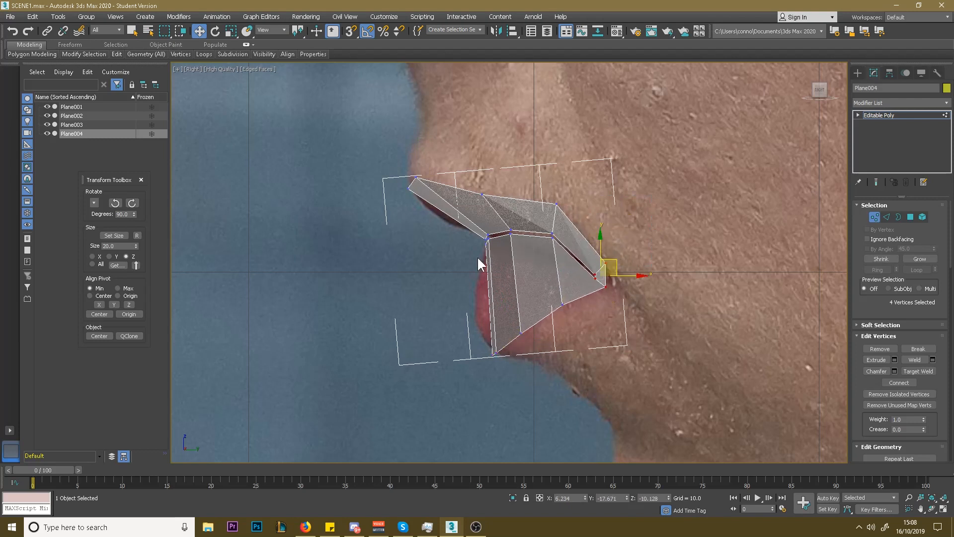
- Reposition the middle lip-line vertices and raise the mouth-corner vertices slightly to follow the side photo
{"action": "left_click_drag", "start_coordinate": [561, 230], "coordinate": [528, 233]}
{"action": "key", "text": "ctrl+z"}
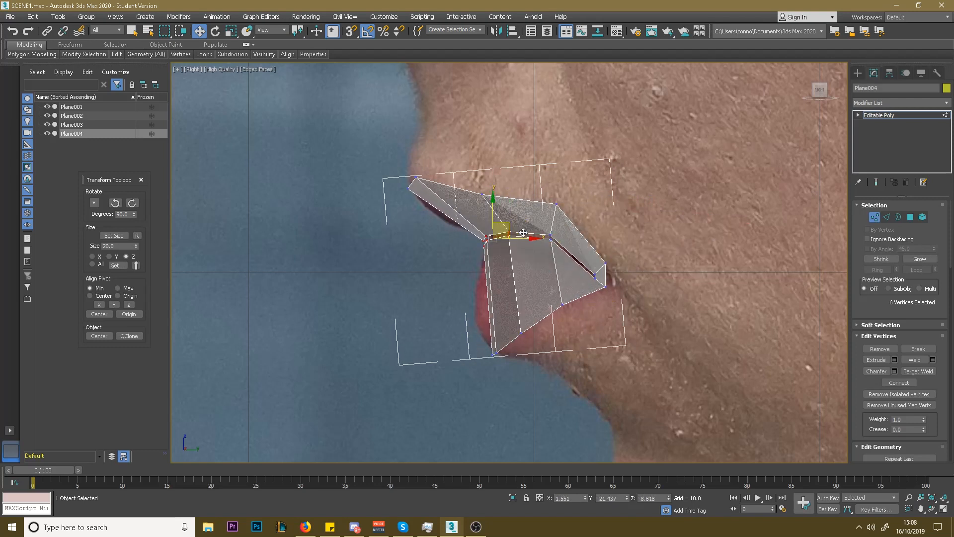
{"action": "scroll", "coordinate": [481, 254], "scroll_direction": "up", "scroll_amount": 5}
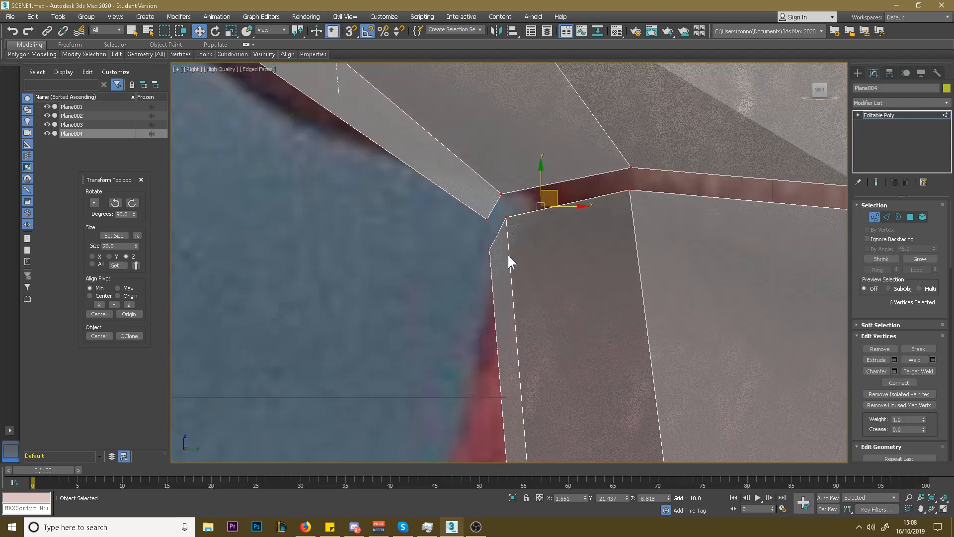
{"action": "left_click_drag", "start_coordinate": [687, 115], "coordinate": [684, 118]}
{"action": "left_click_drag", "start_coordinate": [575, 184], "coordinate": [689, 185]}
{"action": "scroll", "coordinate": [648, 191], "scroll_direction": "down", "scroll_amount": 5}
{"action": "middle_click_drag", "start_coordinate": [713, 211], "coordinate": [606, 216]}
{"action": "left_click_drag", "start_coordinate": [601, 231], "coordinate": [637, 205]}
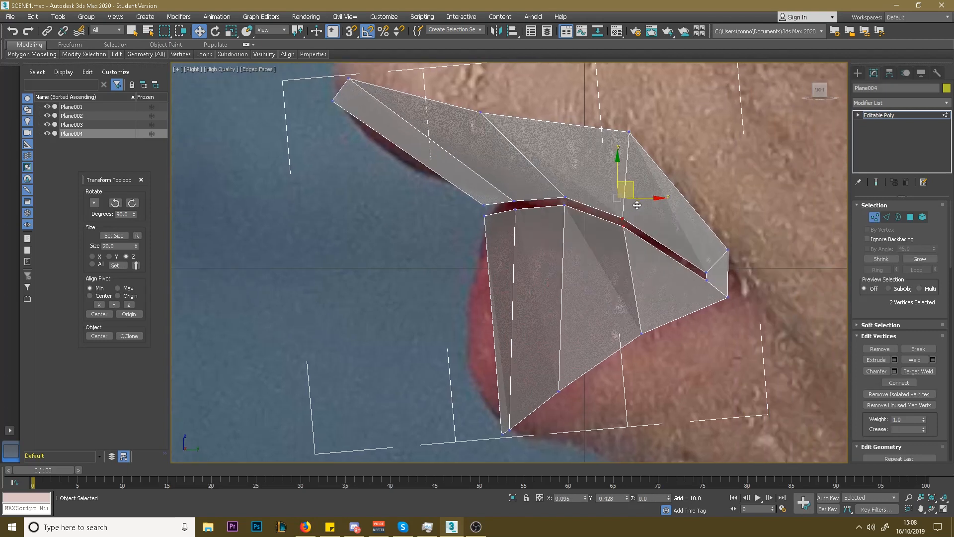
{"action": "mouse_move", "coordinate": [741, 252]}
{"action": "left_mouse_down"}
{"action": "mouse_move", "coordinate": [541, 220]}
{"action": "mouse_move", "coordinate": [762, 253]}
{"action": "mouse_move", "coordinate": [738, 244]}
{"action": "left_mouse_up"}
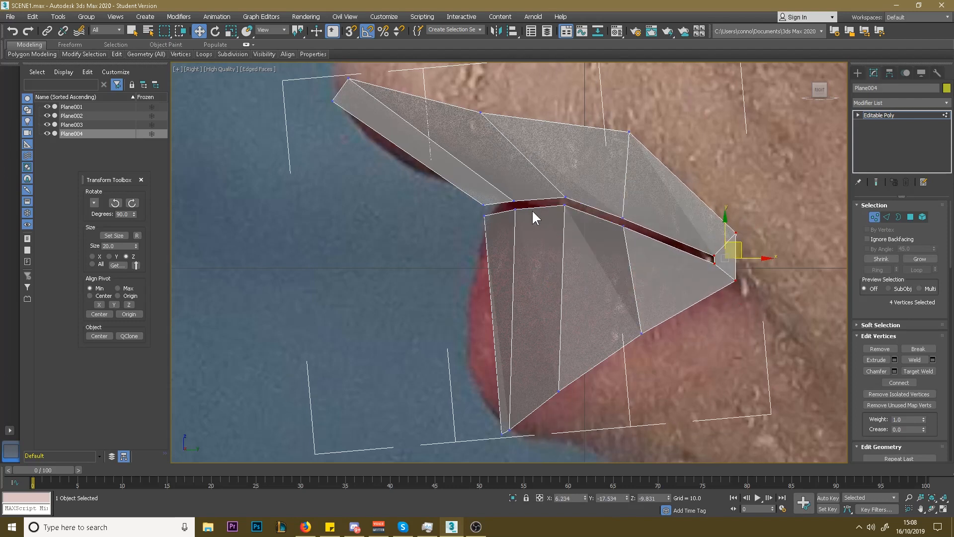
- Move the middle lip-line vertices backward and the front lip-line vertices slightly up to follow the side photo
{"action": "left_click", "coordinate": [505, 229]}
{"action": "left_click_drag", "start_coordinate": [571, 172], "coordinate": [569, 193]}
{"action": "left_click_drag", "start_coordinate": [499, 199], "coordinate": [502, 194]}
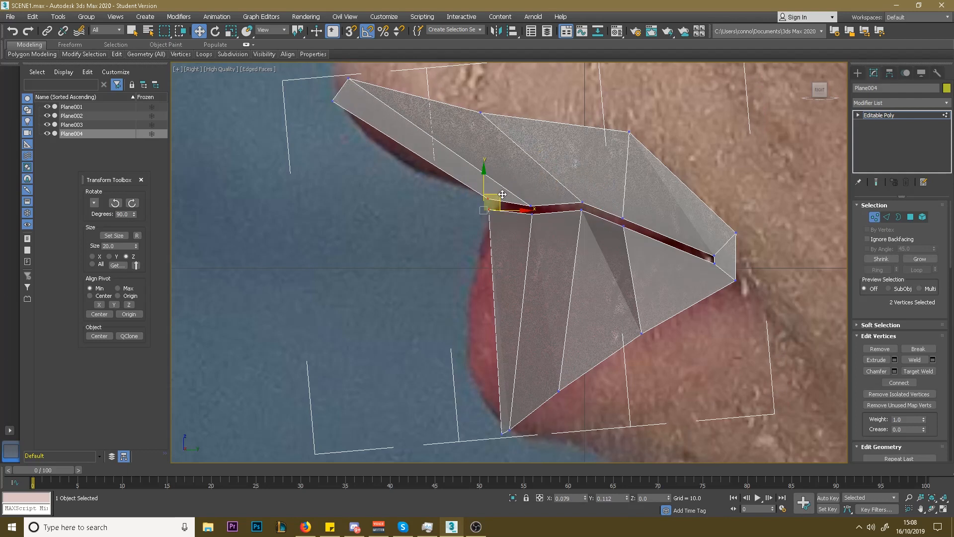
- Move the lower lip's bottom-edge vertices and the upper lip's third edge vertex backward to even out their spacing in side view
{"action": "scroll", "coordinate": [510, 166], "scroll_direction": "down", "scroll_amount": 2}
{"action": "left_click", "coordinate": [507, 354]}
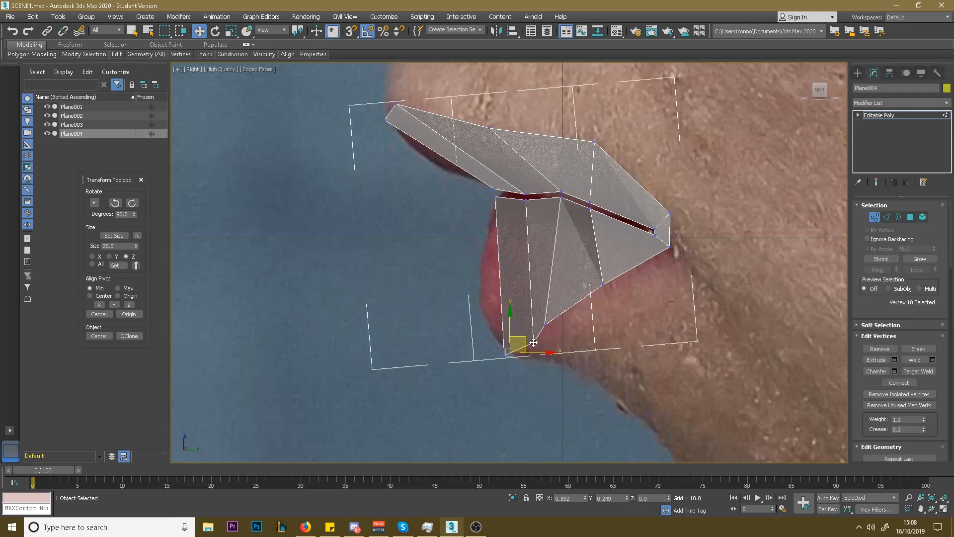
{"action": "left_click", "coordinate": [542, 325]}
{"action": "left_click_drag", "start_coordinate": [553, 315], "coordinate": [624, 274]}
{"action": "left_click_drag", "start_coordinate": [511, 114], "coordinate": [532, 121]}
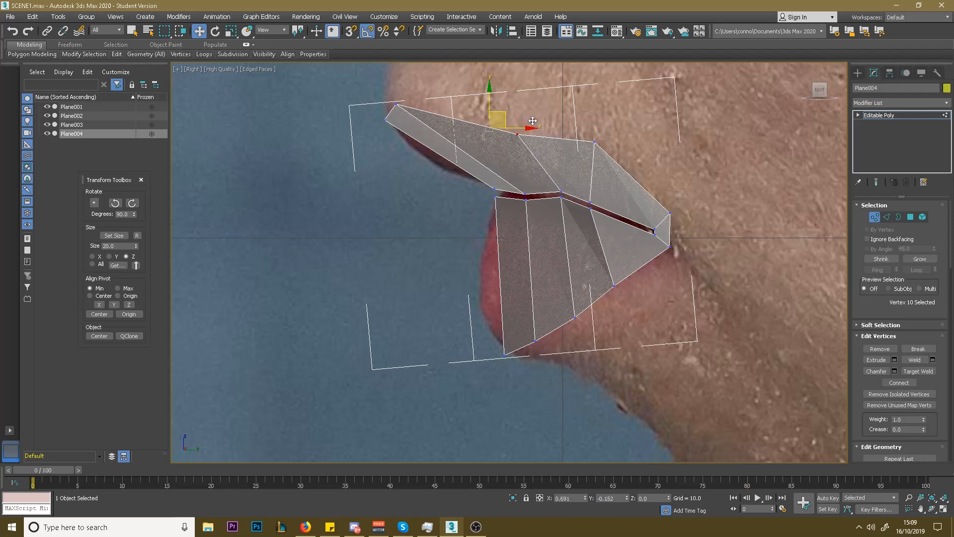
- Reposition the upper lip's second and third edge vertices in 3D to smooth the curve, raising the third one slightly
{"action": "middle_click_drag", "start_coordinate": [538, 164], "coordinate": [356, 88], "text": "alt"}
{"action": "left_click", "coordinate": [607, 100]}
{"action": "left_click", "coordinate": [354, 90]}
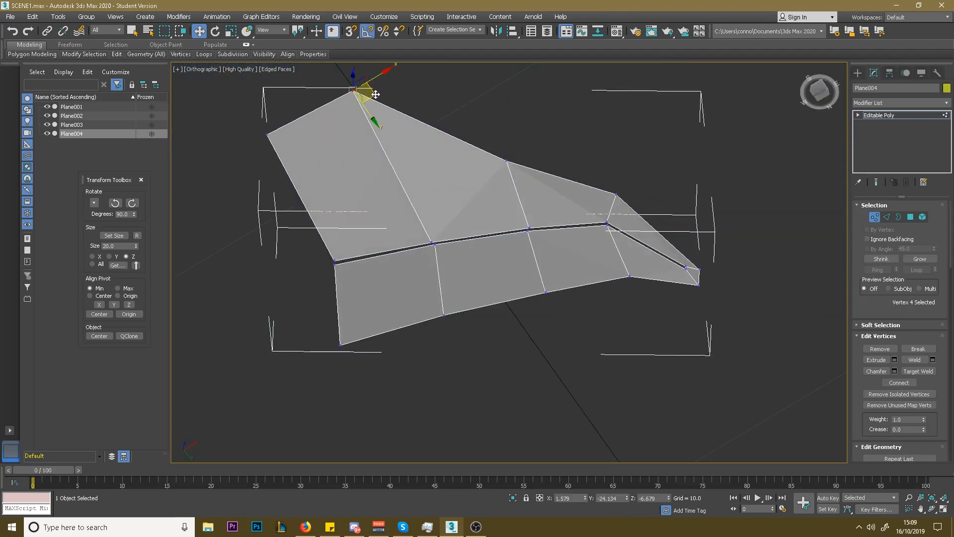
{"action": "left_click_drag", "start_coordinate": [370, 93], "coordinate": [415, 112]}
{"action": "left_click", "coordinate": [508, 161]}
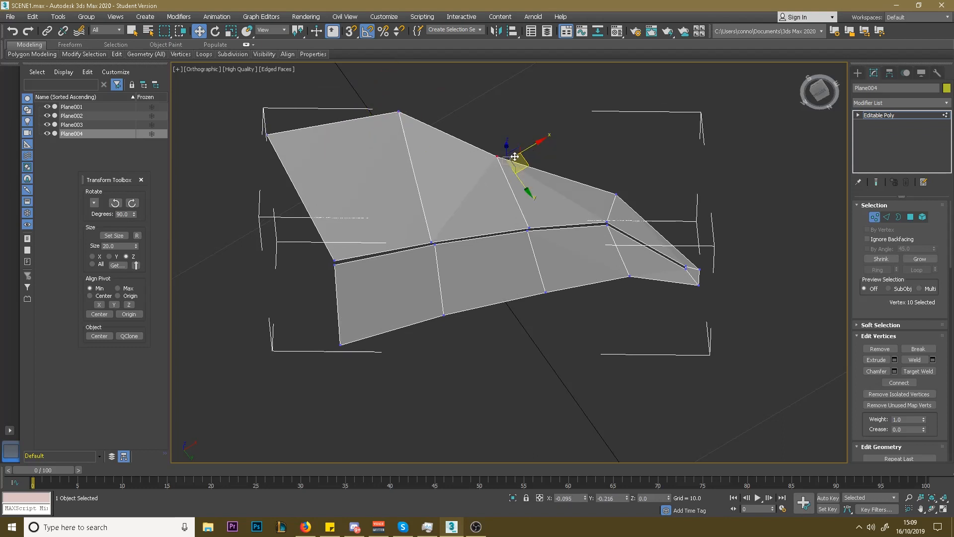
{"action": "middle_click_drag", "start_coordinate": [545, 150], "coordinate": [488, 193], "text": "alt"}
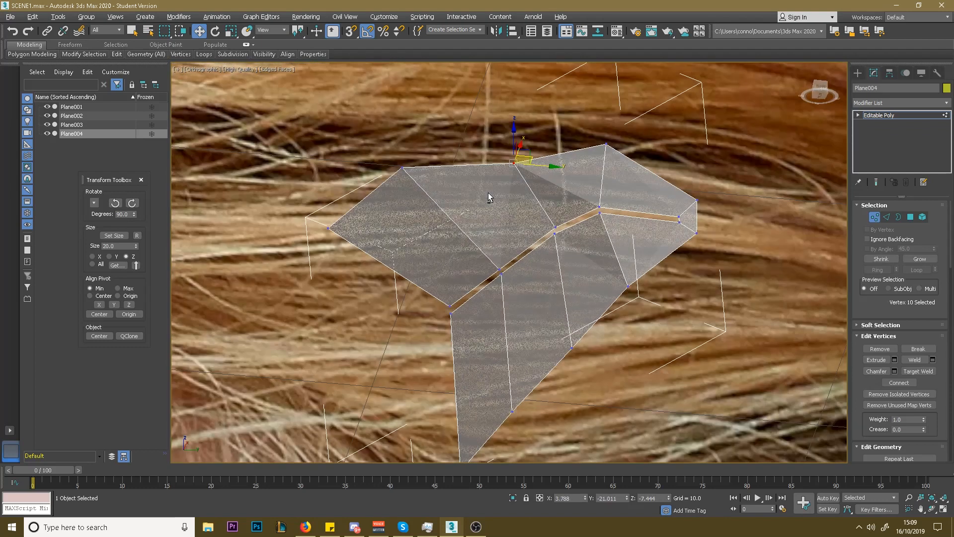
{"action": "left_click_drag", "start_coordinate": [517, 135], "coordinate": [515, 130]}
{"action": "middle_click_drag", "start_coordinate": [516, 131], "coordinate": [498, 179], "text": "alt"}
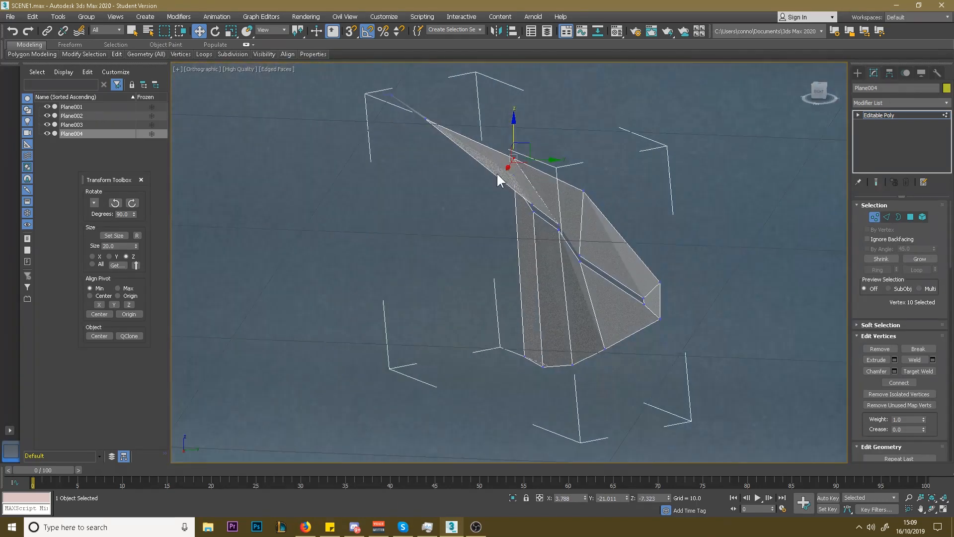
- Connect the ring of edges across both lips with a new edge loop and pull the loop forward for lip volume
{"action": "left_click", "coordinate": [819, 95]}
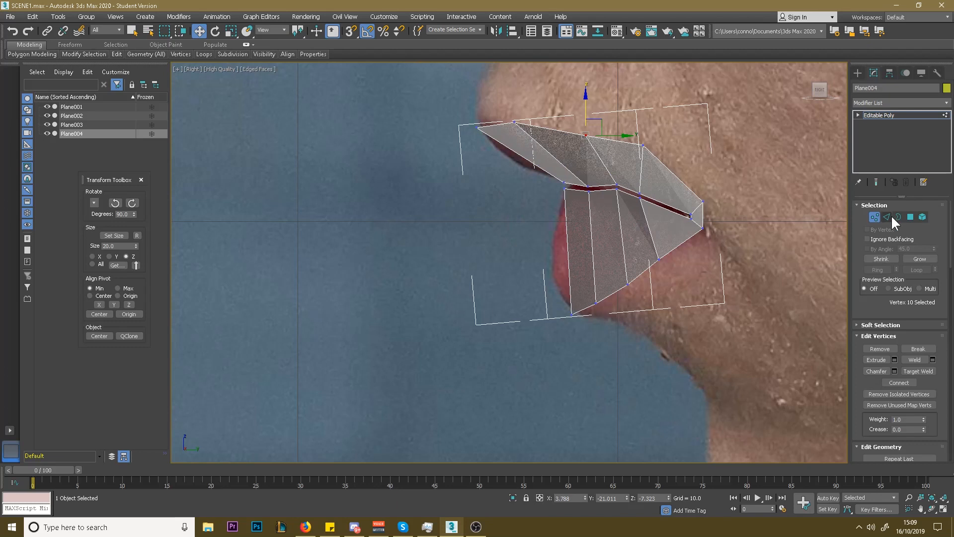
{"action": "left_click", "coordinate": [887, 218]}
{"action": "left_click", "coordinate": [651, 229]}
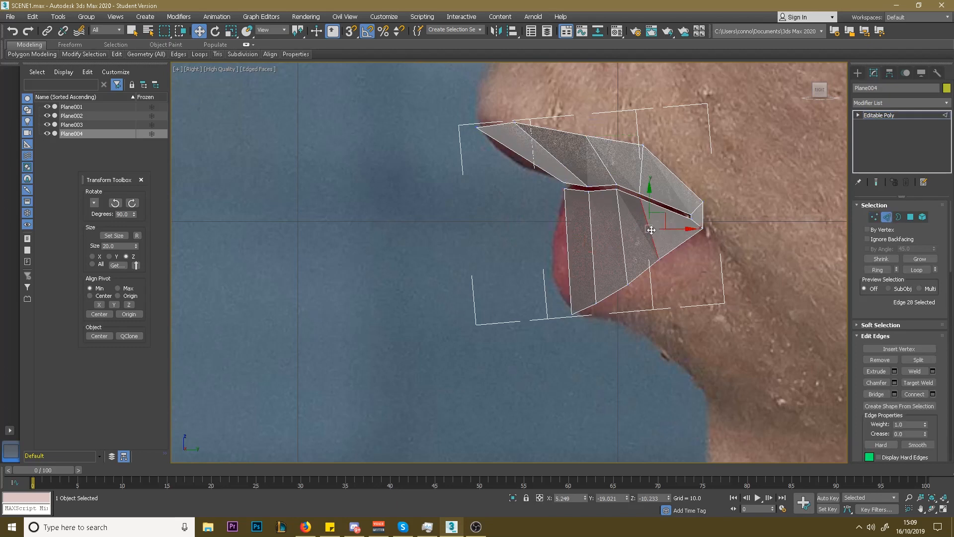
{"action": "left_click", "coordinate": [877, 270]}
{"action": "left_click", "coordinate": [914, 394]}
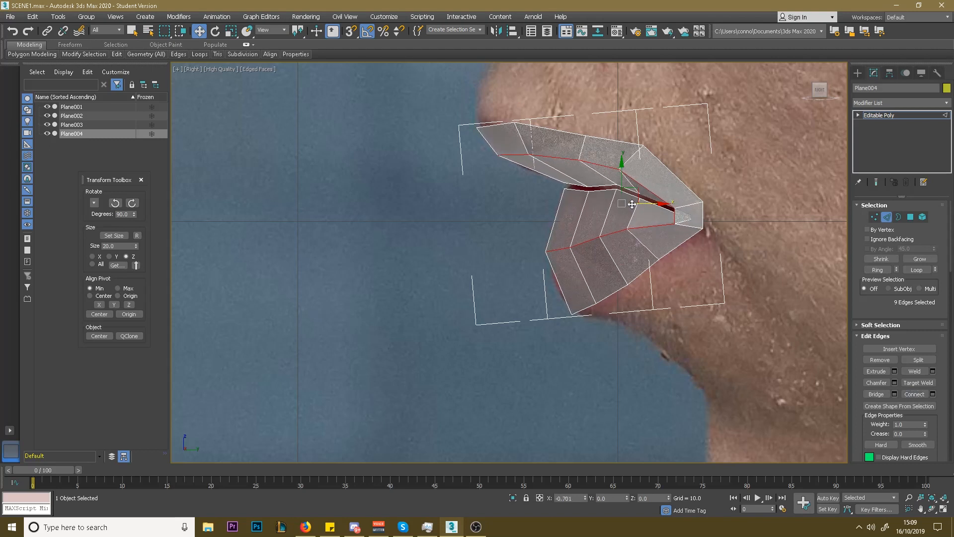
{"action": "left_click_drag", "start_coordinate": [727, 159], "coordinate": [727, 159], "text": "alt"}
{"action": "left_click_drag", "start_coordinate": [616, 160], "coordinate": [604, 162]}
- Move the new upper-lip loop vertex near the mouth corner backward to soften the bulge there
{"action": "middle_click_drag", "start_coordinate": [604, 163], "coordinate": [696, 193], "text": "alt"}
{"action": "key", "text": "1"}
{"action": "left_click", "coordinate": [674, 184]}
{"action": "left_click_drag", "start_coordinate": [695, 193], "coordinate": [716, 216]}
{"action": "left_click", "coordinate": [679, 225]}
{"action": "left_click", "coordinate": [622, 225]}
{"action": "middle_click_drag", "start_coordinate": [668, 213], "coordinate": [637, 177], "text": "alt"}
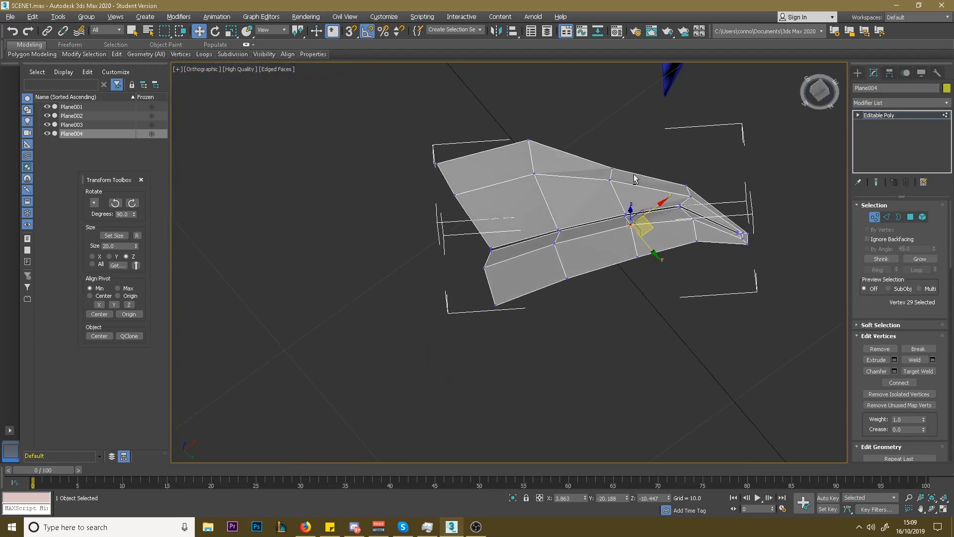
- Check the mesh surface with see-through display toggled, and raise the upper lip's third edge vertex a little more
{"action": "key", "text": "alt+x"}
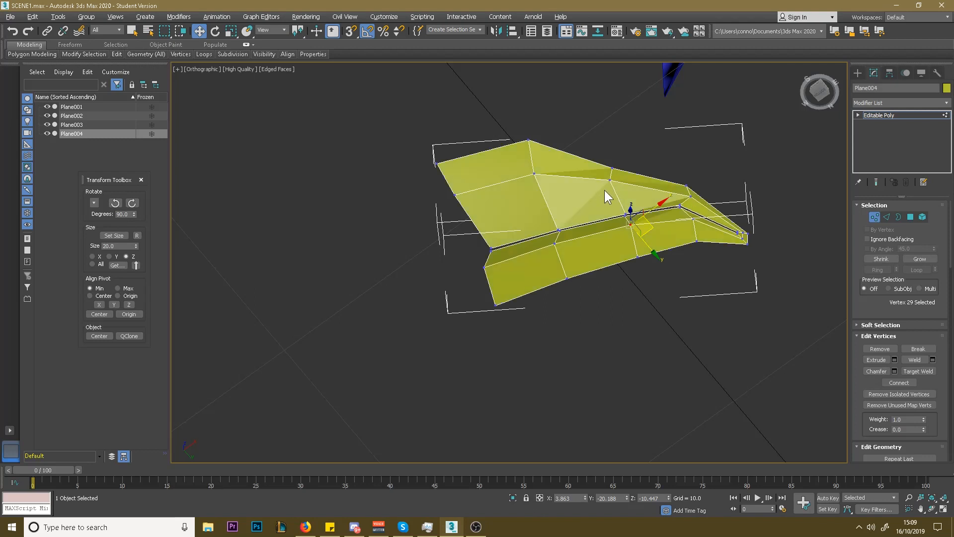
{"action": "key", "text": "alt+x"}
{"action": "key", "text": "ctrl+a"}
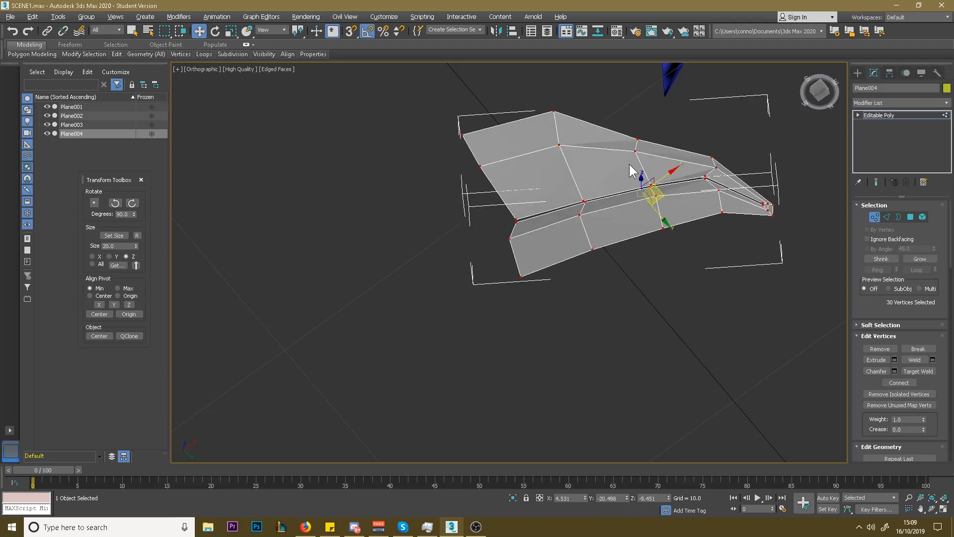
{"action": "left_click", "coordinate": [610, 166]}
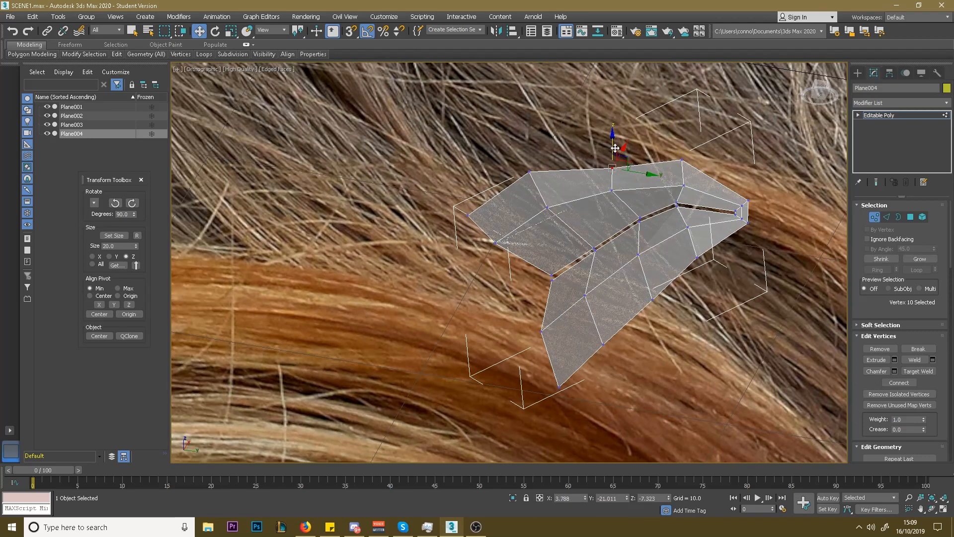
{"action": "left_click_drag", "start_coordinate": [615, 142], "coordinate": [615, 137]}
{"action": "middle_click_drag", "start_coordinate": [615, 137], "coordinate": [623, 185], "text": "alt"}
{"action": "scroll", "coordinate": [616, 185], "scroll_direction": "down", "scroll_amount": 5}
{"action": "scroll", "coordinate": [626, 184], "scroll_direction": "up", "scroll_amount": 5}
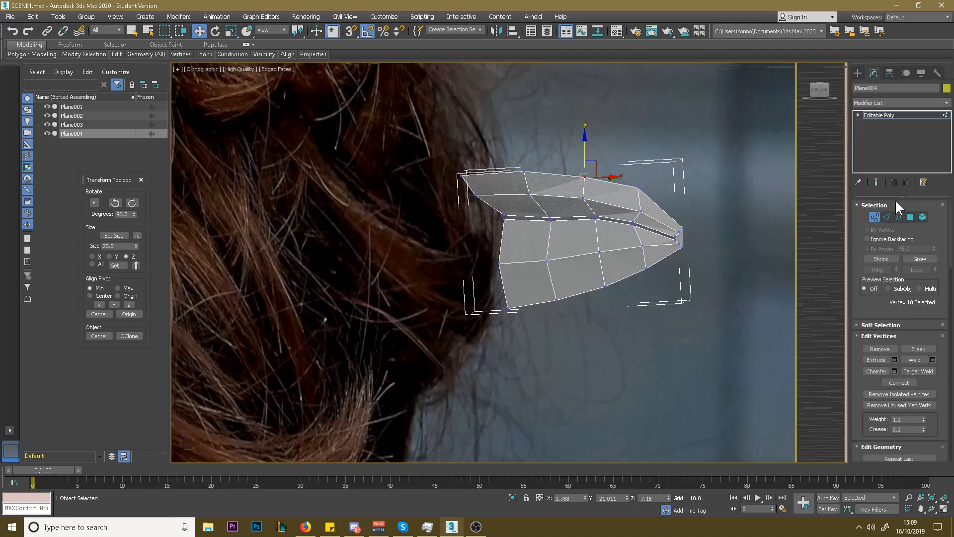
- Move the whole mouth mesh down onto the photographed lips in the front view
{"action": "left_click", "coordinate": [812, 91]}
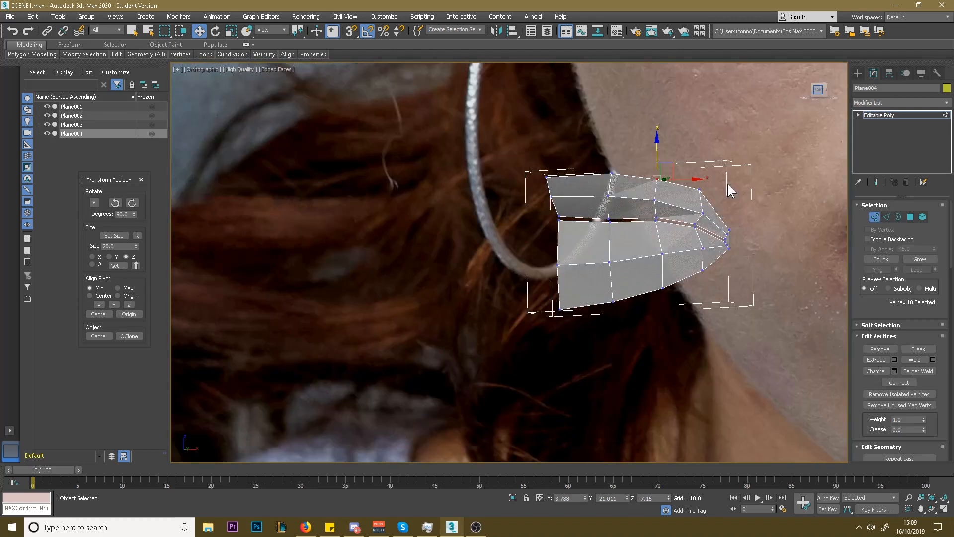
{"action": "left_click", "coordinate": [858, 73]}
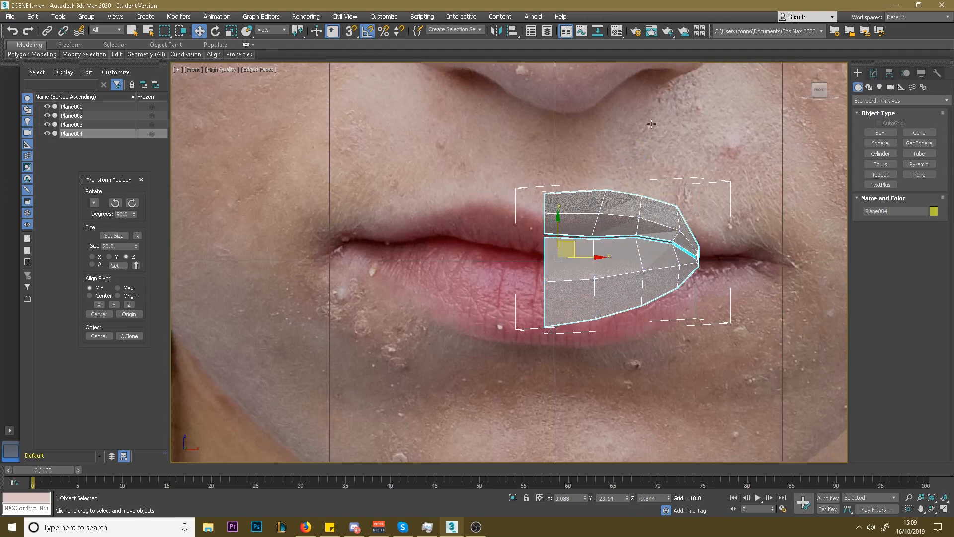
{"action": "left_click_drag", "start_coordinate": [567, 227], "coordinate": [568, 247]}
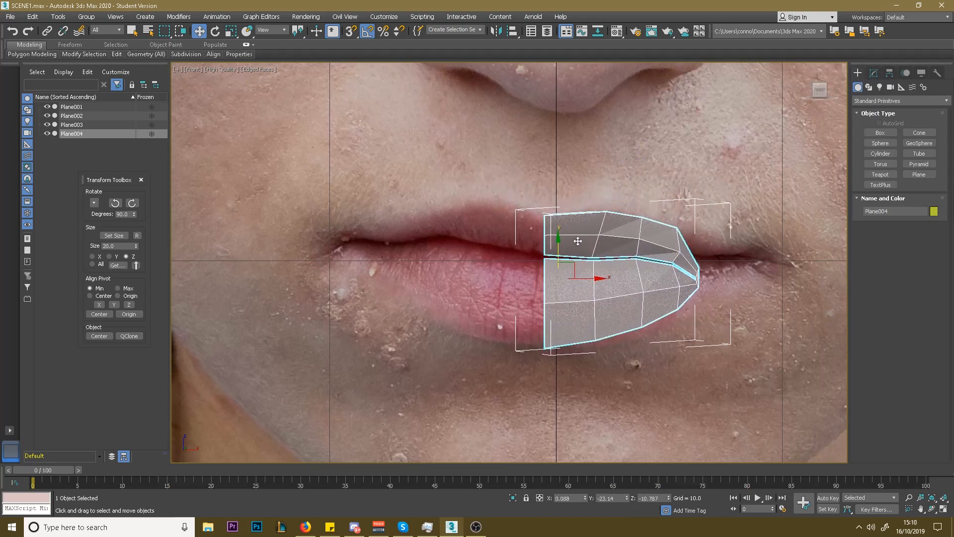
- Move the upper lip's peak vertex up and slightly toward the centre to match the photographed lip edge
{"action": "scroll", "coordinate": [577, 239], "scroll_direction": "up", "scroll_amount": 4}
{"action": "left_click", "coordinate": [874, 73]}
{"action": "left_click", "coordinate": [874, 217]}
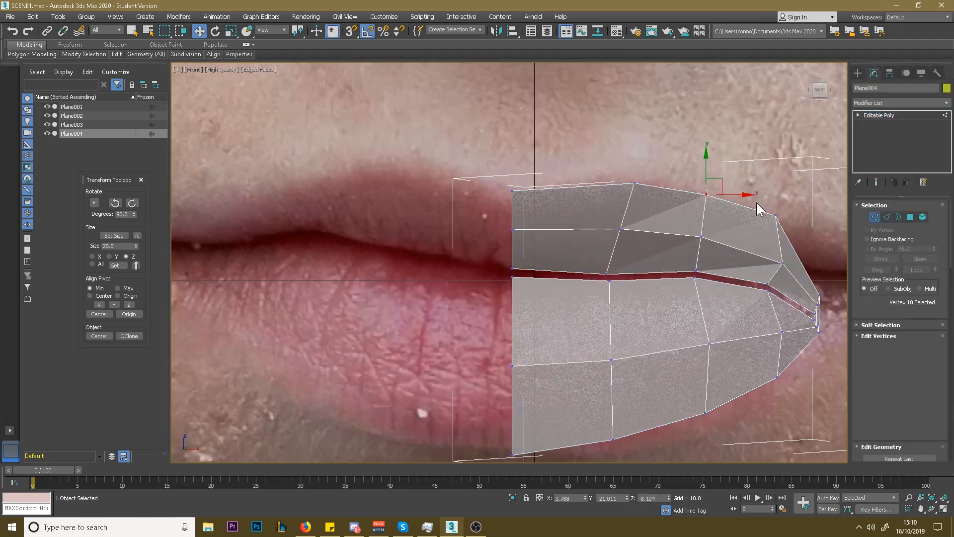
{"action": "left_click", "coordinate": [512, 190]}
{"action": "left_click_drag", "start_coordinate": [647, 168], "coordinate": [641, 144]}
{"action": "scroll", "coordinate": [574, 133], "scroll_direction": "up", "scroll_amount": 2}
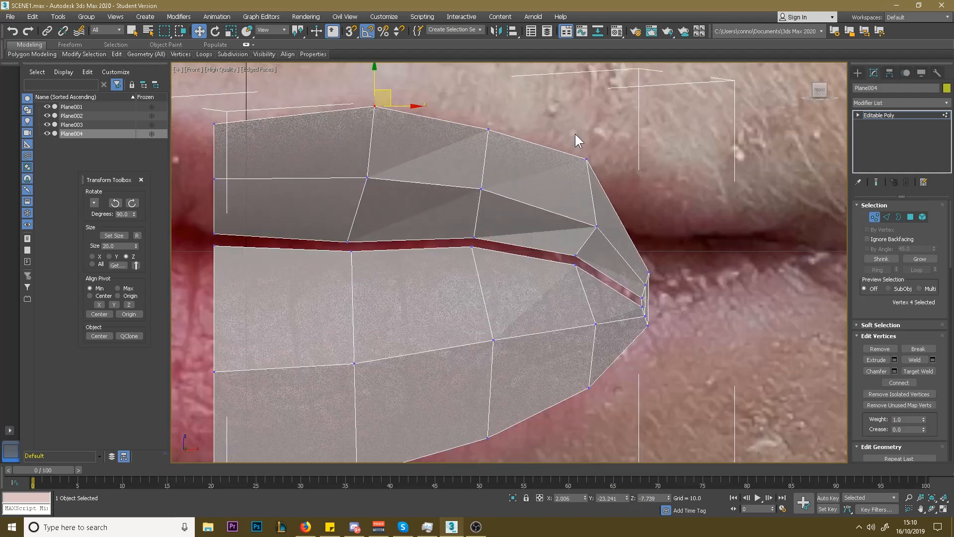
{"action": "scroll", "coordinate": [588, 195], "scroll_direction": "down", "scroll_amount": 4}
{"action": "left_click_drag", "start_coordinate": [492, 291], "coordinate": [662, 141]}
- Align the mouth mesh's inner edge with the face centre line and scale the mesh horizontally to reach the photographed mouth corner
{"action": "left_click", "coordinate": [858, 70]}
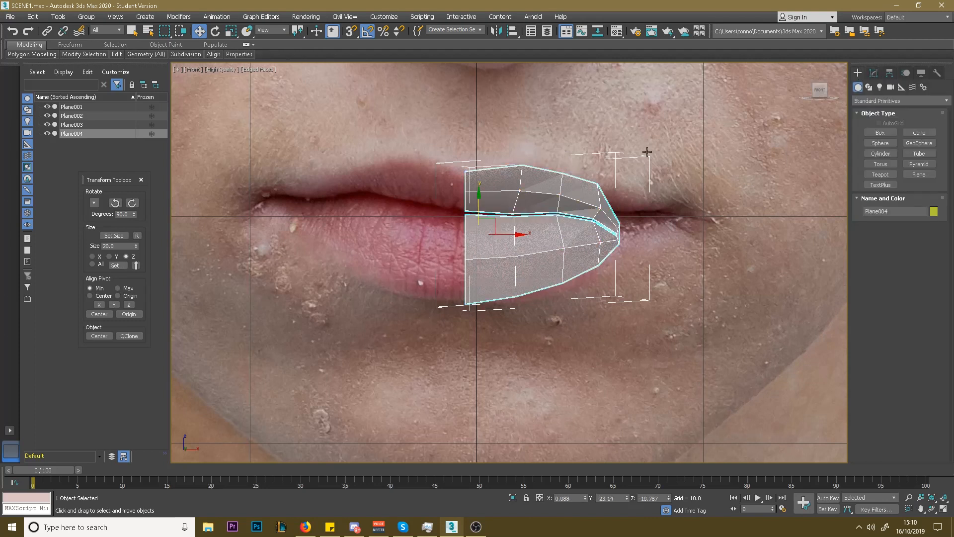
{"action": "left_click_drag", "start_coordinate": [506, 236], "coordinate": [518, 236]}
{"action": "left_click", "coordinate": [231, 31]}
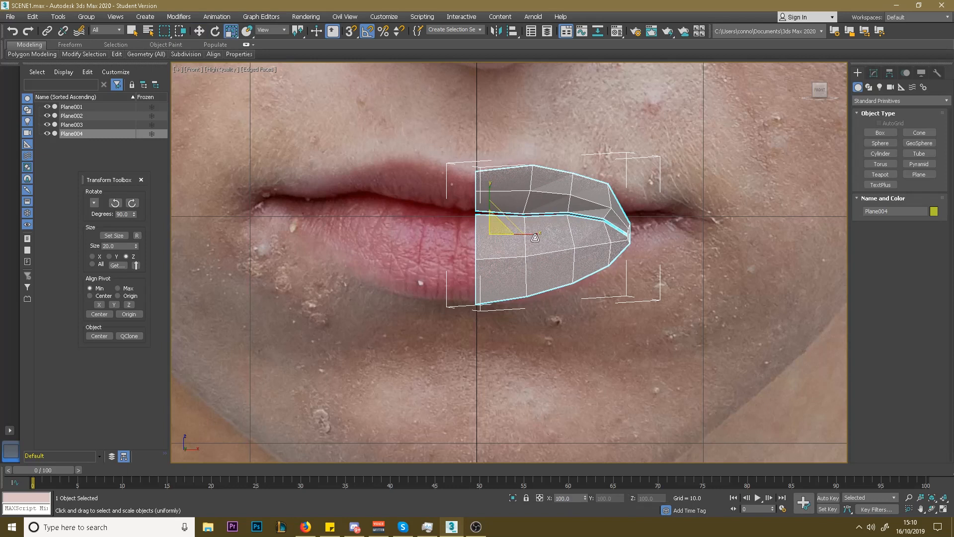
{"action": "left_click_drag", "start_coordinate": [539, 233], "coordinate": [555, 232]}
{"action": "left_click", "coordinate": [202, 31]}
{"action": "left_click_drag", "start_coordinate": [526, 242], "coordinate": [534, 241]}
- Raise the mouth-corner vertices and the neighbouring lip-line vertices to follow the photographed mouth opening in front view
{"action": "scroll", "coordinate": [540, 214], "scroll_direction": "up", "scroll_amount": 3}
{"action": "left_click", "coordinate": [874, 73]}
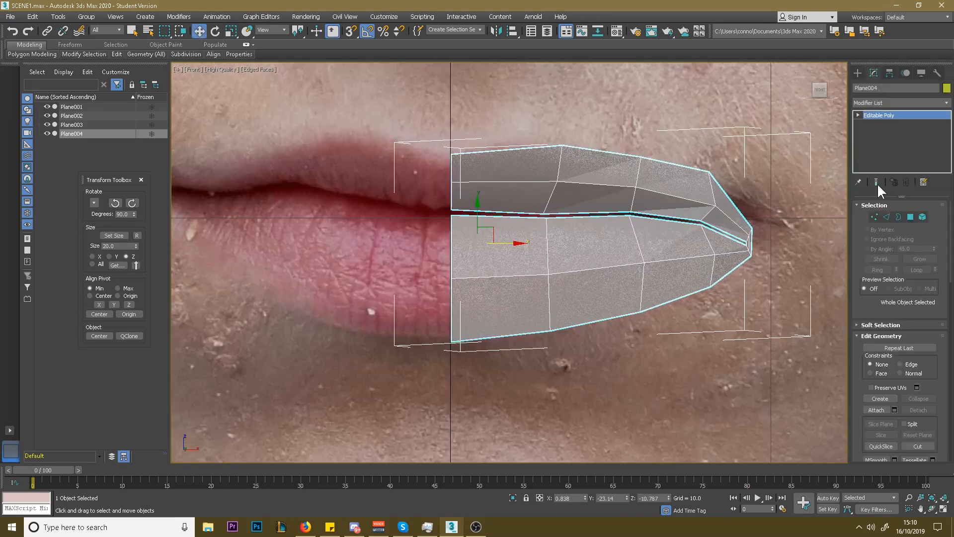
{"action": "left_click", "coordinate": [874, 217]}
{"action": "left_click_drag", "start_coordinate": [730, 277], "coordinate": [773, 205]}
{"action": "scroll", "coordinate": [719, 218], "scroll_direction": "up", "scroll_amount": 2}
{"action": "key", "text": "alt+x"}
{"action": "key", "text": "alt+x"}
{"action": "left_click_drag", "start_coordinate": [670, 242], "coordinate": [716, 201]}
- Raise the lip-line vertices beside the centre and shift the upper-lip vertices above them toward the centre line
{"action": "left_click", "coordinate": [471, 211]}
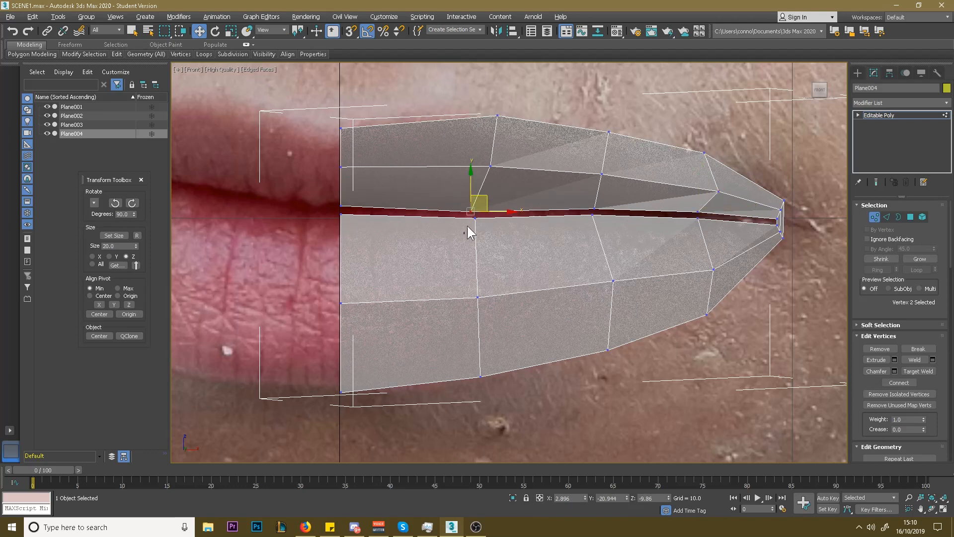
{"action": "mouse_move", "coordinate": [488, 200]}
{"action": "left_mouse_down"}
{"action": "mouse_move", "coordinate": [490, 169]}
{"action": "mouse_move", "coordinate": [483, 190]}
{"action": "left_mouse_up"}
{"action": "left_click", "coordinate": [491, 166]}
{"action": "left_click", "coordinate": [497, 116]}
{"action": "left_click_drag", "start_coordinate": [504, 106], "coordinate": [467, 93]}
{"action": "left_click", "coordinate": [490, 166]}
{"action": "left_click_drag", "start_coordinate": [508, 152], "coordinate": [476, 152]}
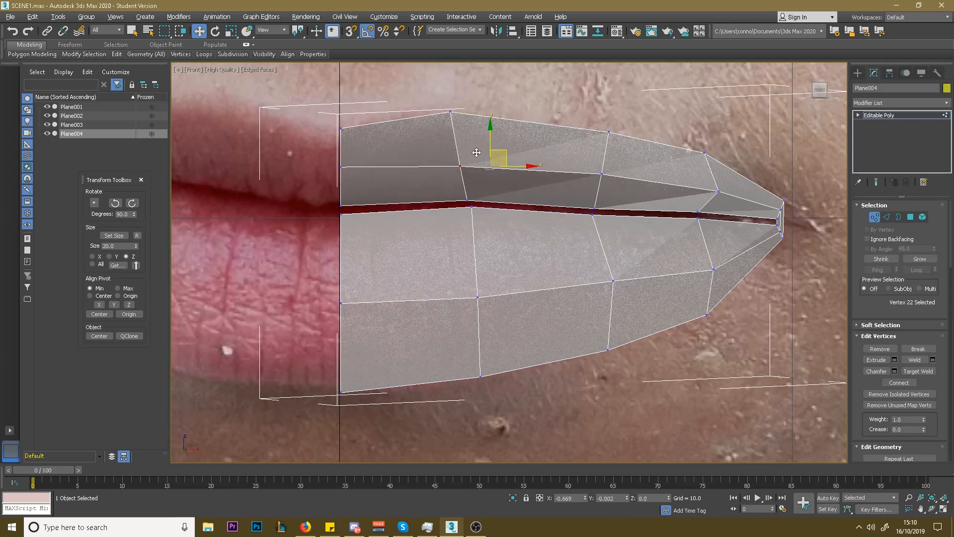
- Move the lower lip's two outer pairs of vertices up and inward onto the photographed lower lip edge
{"action": "left_click", "coordinate": [608, 350]}
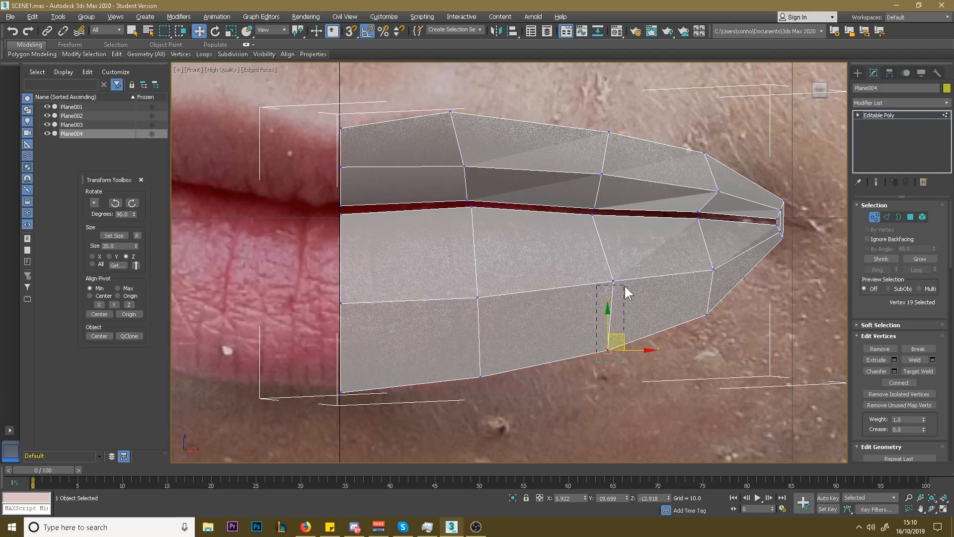
{"action": "left_click_drag", "start_coordinate": [625, 298], "coordinate": [615, 267]}
{"action": "left_click_drag", "start_coordinate": [720, 286], "coordinate": [700, 240]}
- Reposition the two outer vertices of the lower lip's middle loop in 3D to even out its surface
{"action": "left_click", "coordinate": [692, 231]}
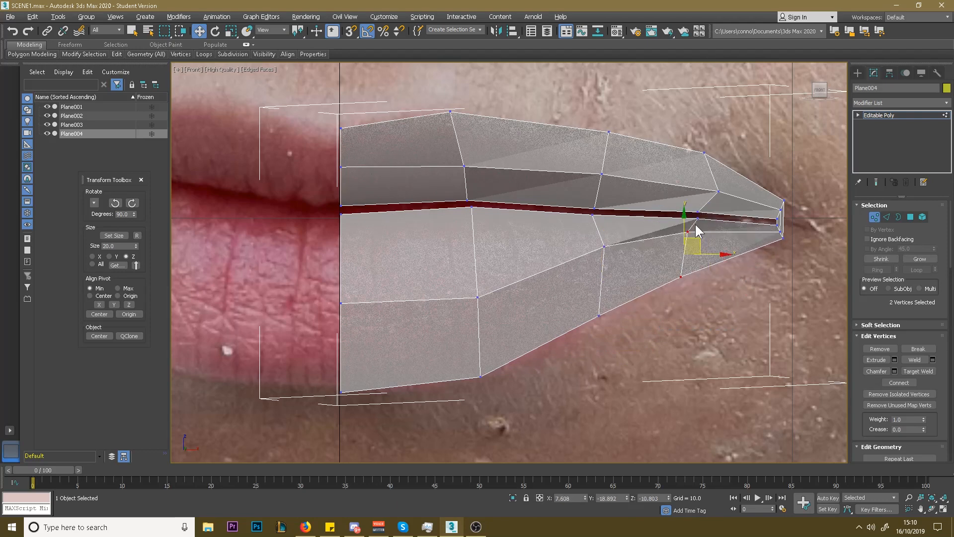
{"action": "scroll", "coordinate": [693, 231], "scroll_direction": "up", "scroll_amount": 2}
{"action": "middle_click_drag", "start_coordinate": [693, 231], "coordinate": [607, 247], "text": "alt"}
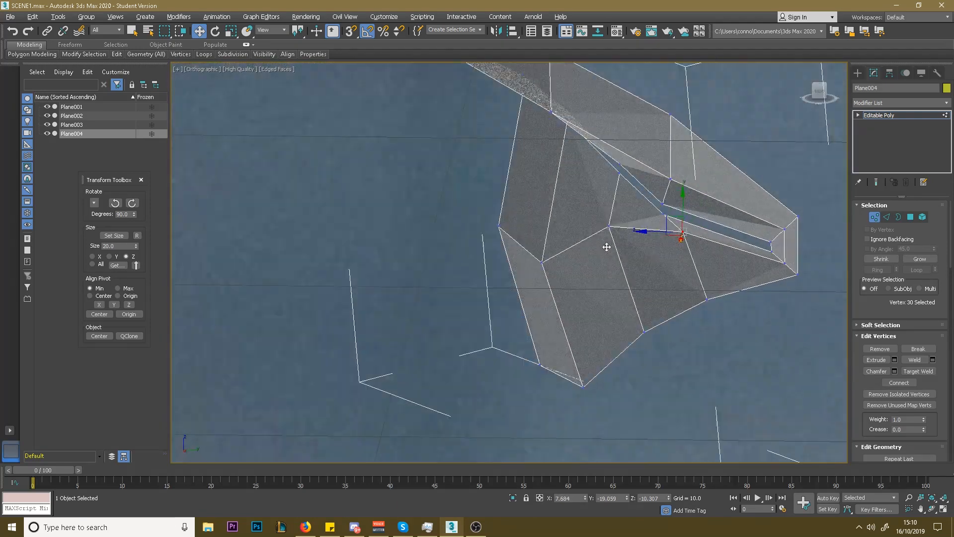
{"action": "left_click_drag", "start_coordinate": [696, 239], "coordinate": [671, 249]}
{"action": "middle_click_drag", "start_coordinate": [671, 248], "coordinate": [707, 264], "text": "alt"}
{"action": "left_click_drag", "start_coordinate": [674, 238], "coordinate": [664, 231]}
{"action": "left_click", "coordinate": [466, 215]}
{"action": "left_click", "coordinate": [470, 217]}
{"action": "left_click_drag", "start_coordinate": [488, 211], "coordinate": [481, 237]}
- Move the two vertices of the lower lip's middle loop nearest the centre forward to give the lip more volume
{"action": "middle_click_drag", "start_coordinate": [481, 236], "coordinate": [340, 326], "text": "alt"}
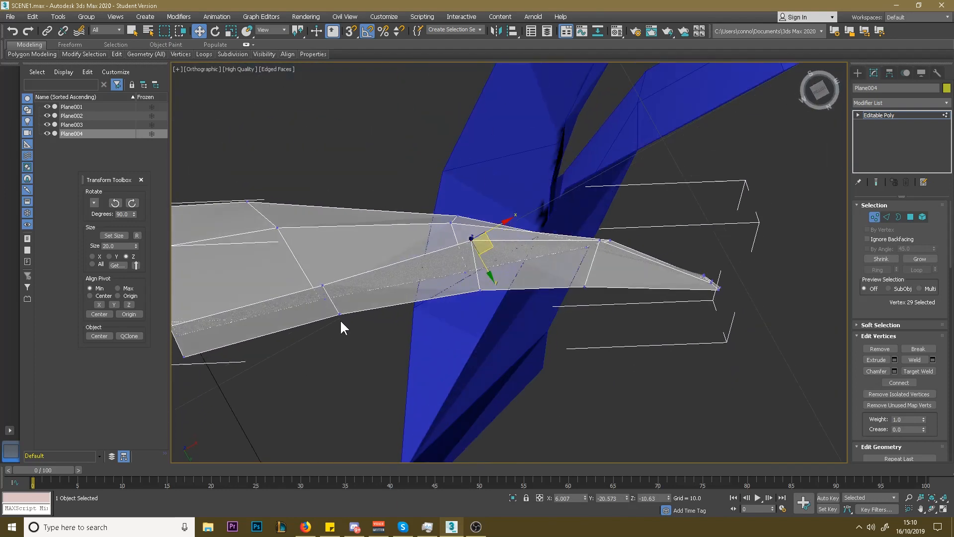
{"action": "left_click", "coordinate": [322, 285]}
{"action": "middle_click_drag", "start_coordinate": [321, 284], "coordinate": [407, 276], "text": "alt"}
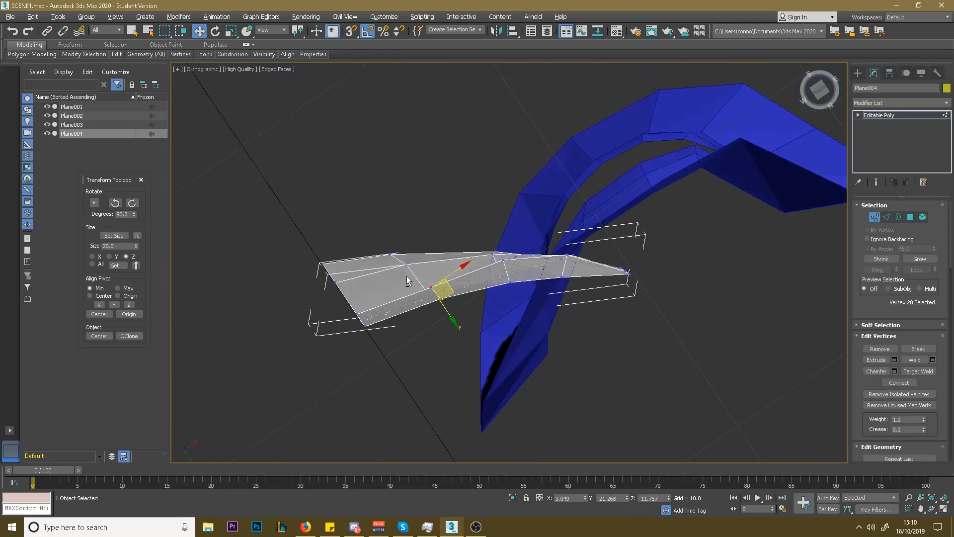
{"action": "left_click", "coordinate": [357, 314], "text": "ctrl"}
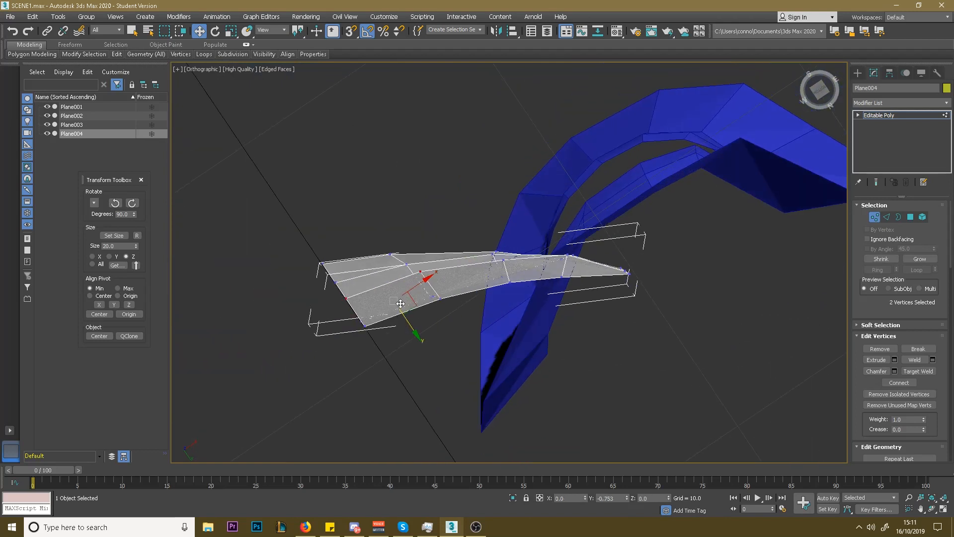
{"action": "middle_click_drag", "start_coordinate": [417, 332], "coordinate": [438, 341], "text": "alt"}
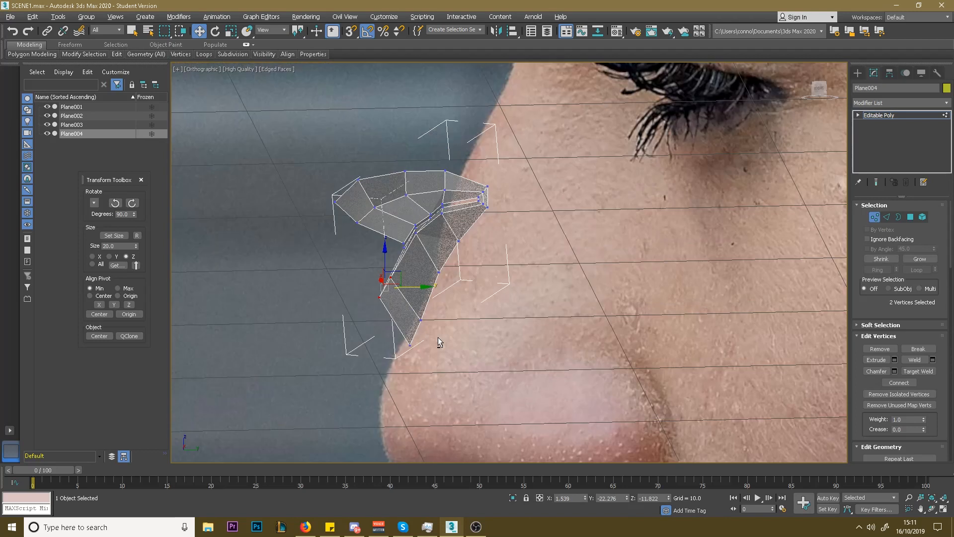
- Move the lower lip's front vertices slightly backward in side view and fine-tune the adjacent middle-loop vertex
{"action": "left_click", "coordinate": [820, 90]}
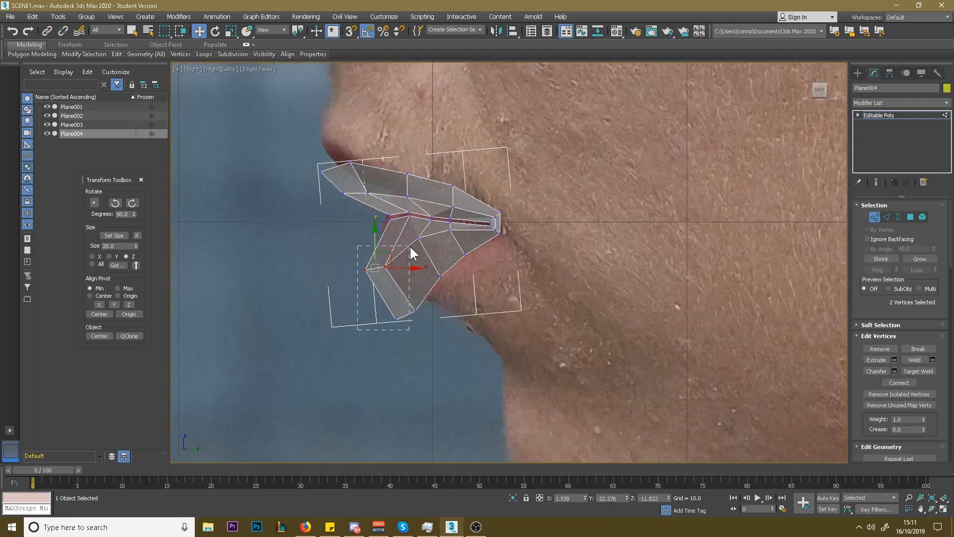
{"action": "left_click_drag", "start_coordinate": [409, 283], "coordinate": [417, 283]}
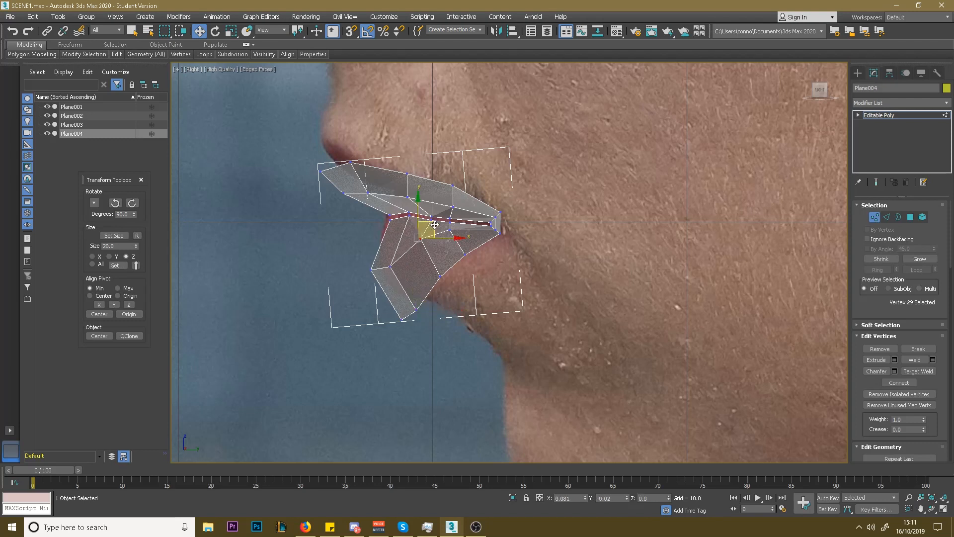
{"action": "left_click_drag", "start_coordinate": [437, 231], "coordinate": [437, 231]}
- Move the upper lip's two vertices beside the centre column forward and its top centre vertex slightly backward to smooth the profile
{"action": "middle_click_drag", "start_coordinate": [477, 239], "coordinate": [390, 231], "text": "alt"}
{"action": "left_click", "coordinate": [306, 229]}
{"action": "middle_click_drag", "start_coordinate": [305, 228], "coordinate": [340, 247], "text": "alt"}
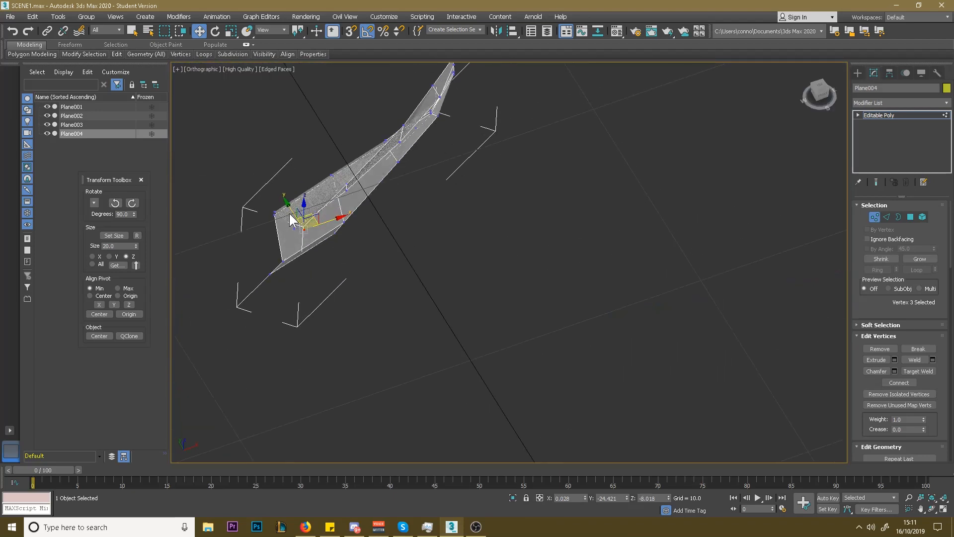
{"action": "left_click", "coordinate": [348, 182]}
{"action": "left_click_drag", "start_coordinate": [337, 166], "coordinate": [343, 176]}
{"action": "middle_click_drag", "start_coordinate": [342, 174], "coordinate": [240, 125], "text": "alt"}
{"action": "left_click", "coordinate": [821, 90]}
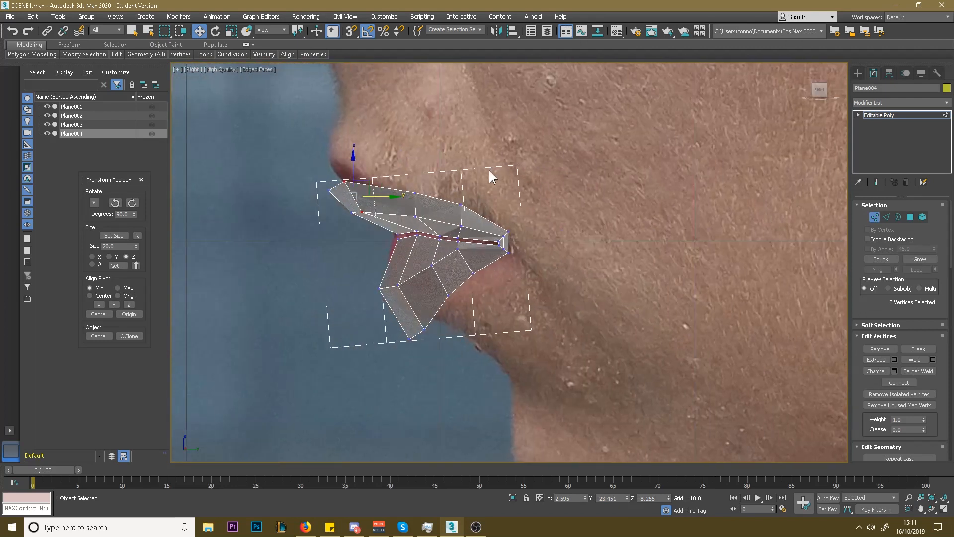
{"action": "left_click", "coordinate": [345, 181]}
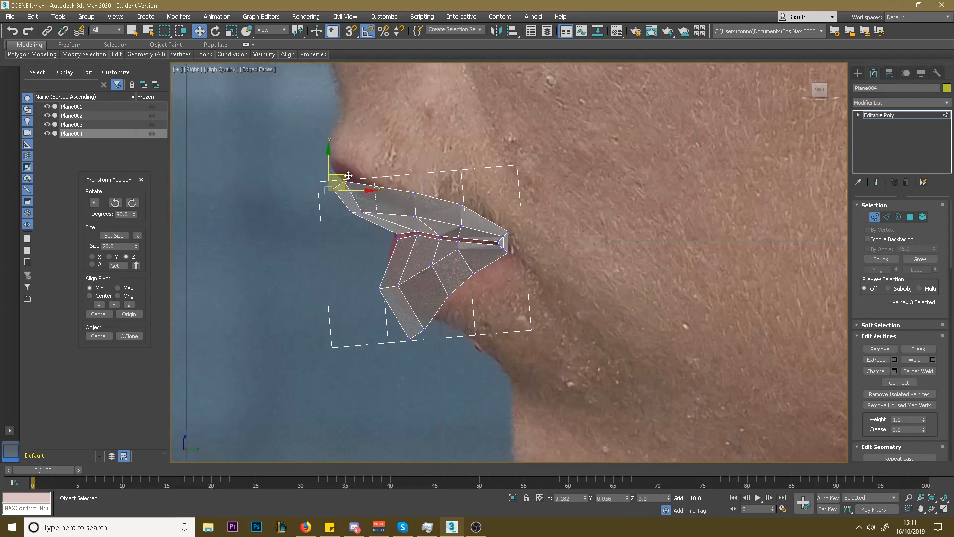
{"action": "middle_click_drag", "start_coordinate": [353, 176], "coordinate": [526, 212], "text": "alt"}
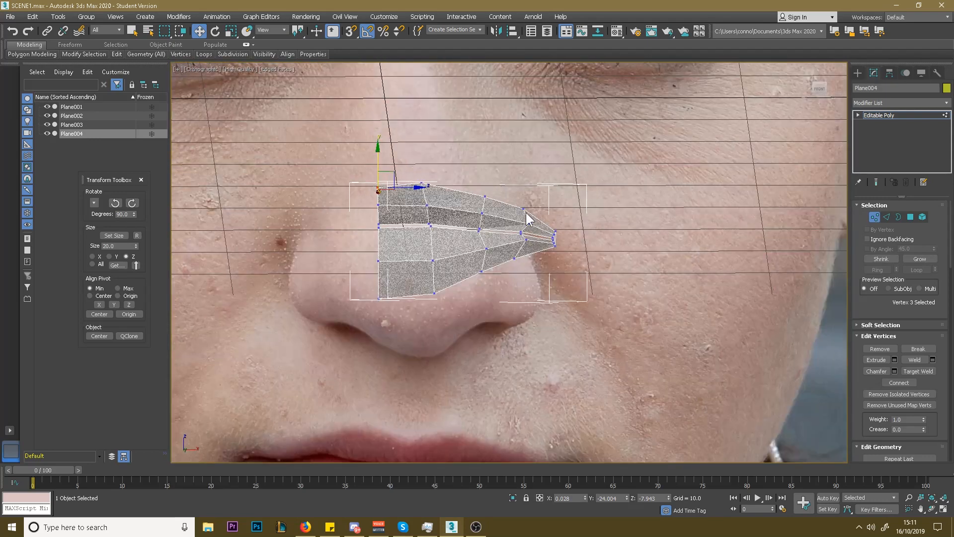
- Move the outermost pair of mouth corner vertices slightly outward in front view
{"action": "left_click", "coordinate": [822, 89]}
{"action": "left_click_drag", "start_coordinate": [538, 258], "coordinate": [531, 233]}
{"action": "scroll", "coordinate": [555, 239], "scroll_direction": "up", "scroll_amount": 6}
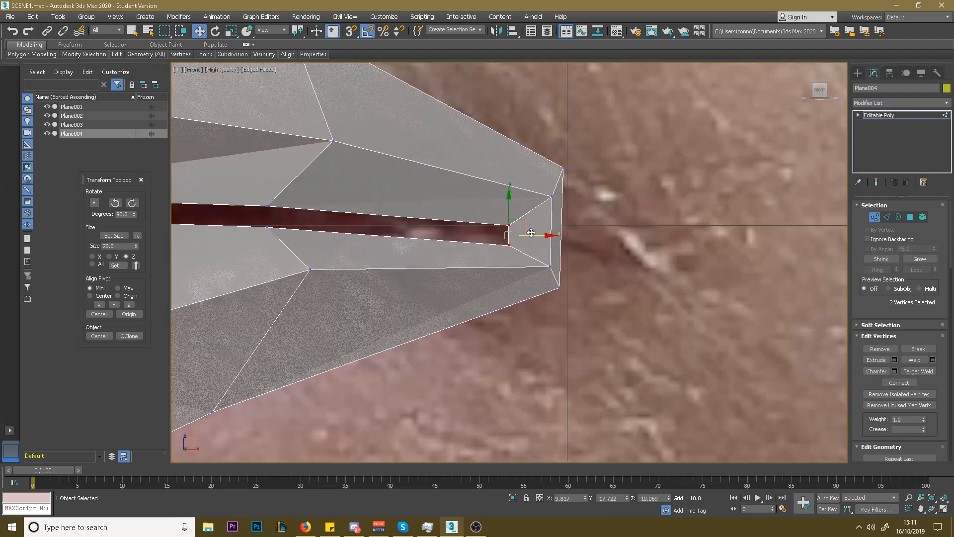
{"action": "left_click", "coordinate": [549, 265]}
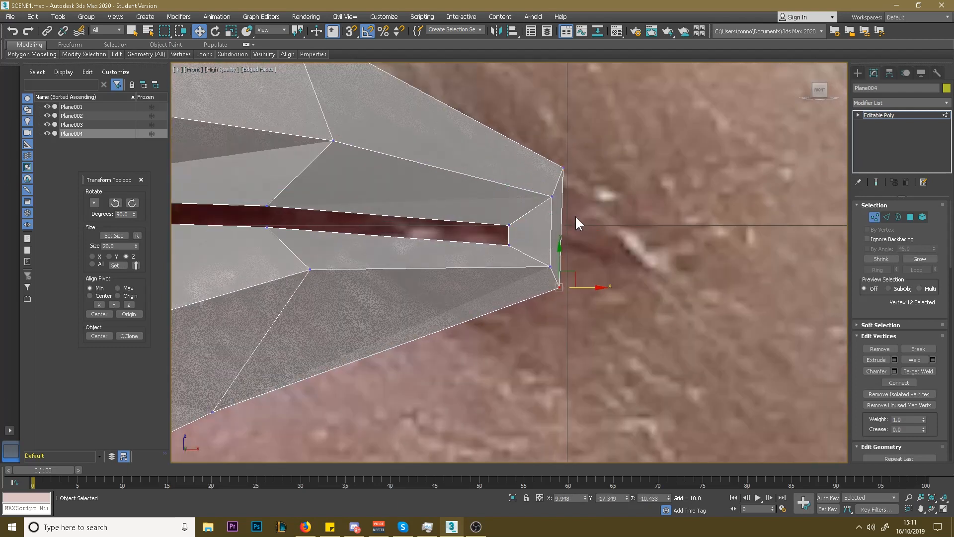
{"action": "left_click", "coordinate": [564, 169], "text": "ctrl"}
{"action": "mouse_move", "coordinate": [597, 225]}
{"action": "left_mouse_down"}
{"action": "mouse_move", "coordinate": [624, 222]}
{"action": "mouse_move", "coordinate": [611, 222]}
{"action": "left_mouse_up"}
{"action": "scroll", "coordinate": [612, 222], "scroll_direction": "down", "scroll_amount": 5}
- Move the two upper-lip vertices midway between the centre and the corner slightly forward to round the lip
{"action": "middle_click_drag", "start_coordinate": [583, 204], "coordinate": [499, 179], "text": "alt"}
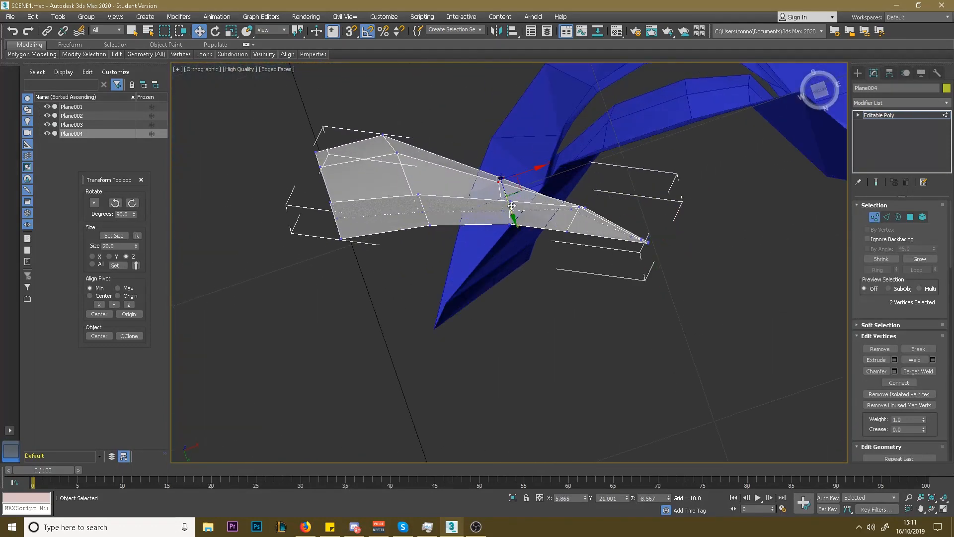
{"action": "mouse_move", "coordinate": [512, 206]}
{"action": "middle_mouse_down", "text": "alt"}
{"action": "mouse_move", "coordinate": [433, 249]}
{"action": "mouse_move", "coordinate": [486, 256]}
{"action": "mouse_move", "coordinate": [507, 221]}
{"action": "middle_mouse_up", "text": "alt"}
{"action": "left_click", "coordinate": [818, 90]}
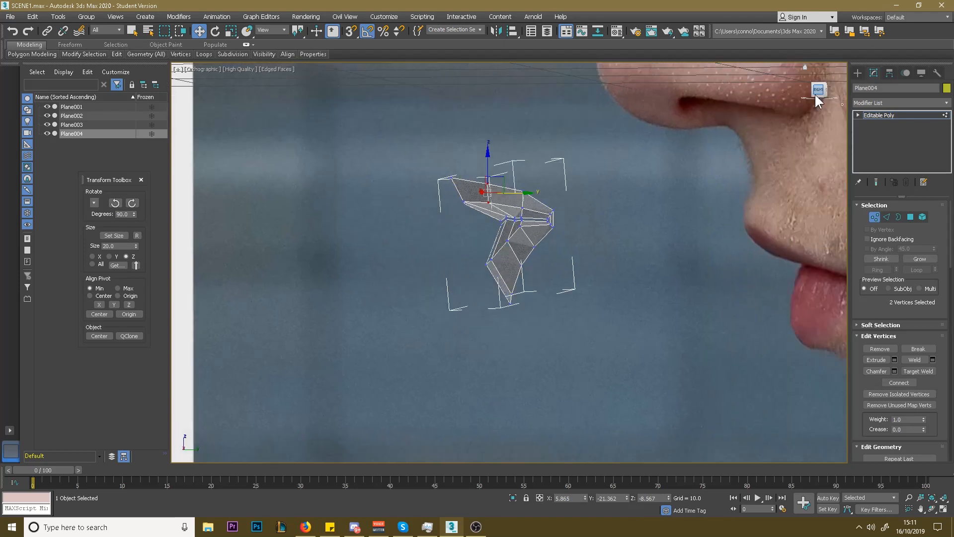
{"action": "scroll", "coordinate": [475, 209], "scroll_direction": "up", "scroll_amount": 2}
{"action": "left_click_drag", "start_coordinate": [486, 187], "coordinate": [506, 197], "text": "ctrl"}
- Reposition the upper lip's border vertex nearest the mouth corner in 3D and finish vertex editing
{"action": "left_click", "coordinate": [562, 189]}
{"action": "middle_click_drag", "start_coordinate": [562, 189], "coordinate": [578, 214], "text": "alt"}
{"action": "middle_click_drag", "start_coordinate": [510, 168], "coordinate": [565, 104], "text": "alt"}
{"action": "mouse_move", "coordinate": [564, 223]}
{"action": "middle_mouse_down", "text": "alt"}
{"action": "mouse_move", "coordinate": [567, 249]}
{"action": "mouse_move", "coordinate": [570, 234]}
{"action": "middle_mouse_up", "text": "alt"}
{"action": "left_click", "coordinate": [556, 230]}
{"action": "left_click_drag", "start_coordinate": [575, 227], "coordinate": [580, 223]}
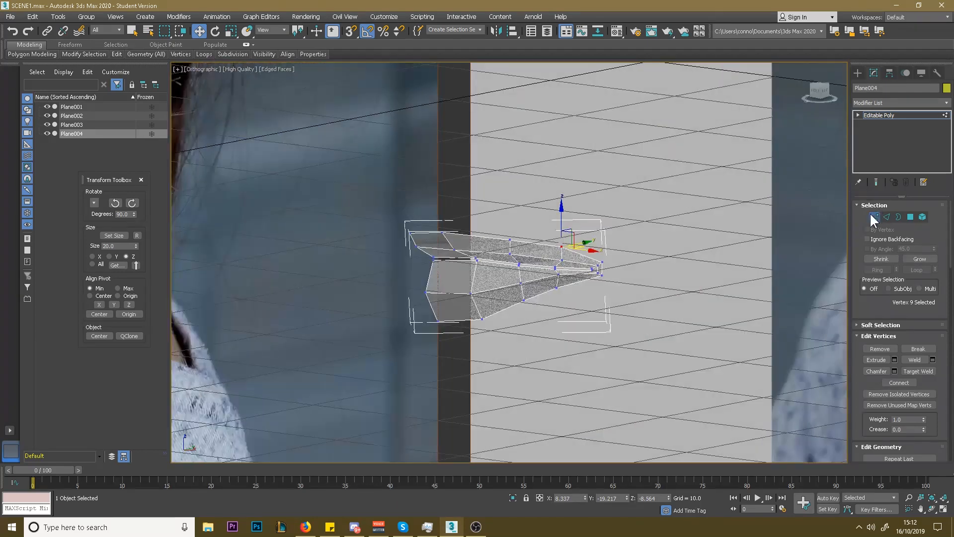
{"action": "left_click", "coordinate": [871, 216]}
{"action": "left_click", "coordinate": [896, 102]}
{"action": "type", "text": "sy"}
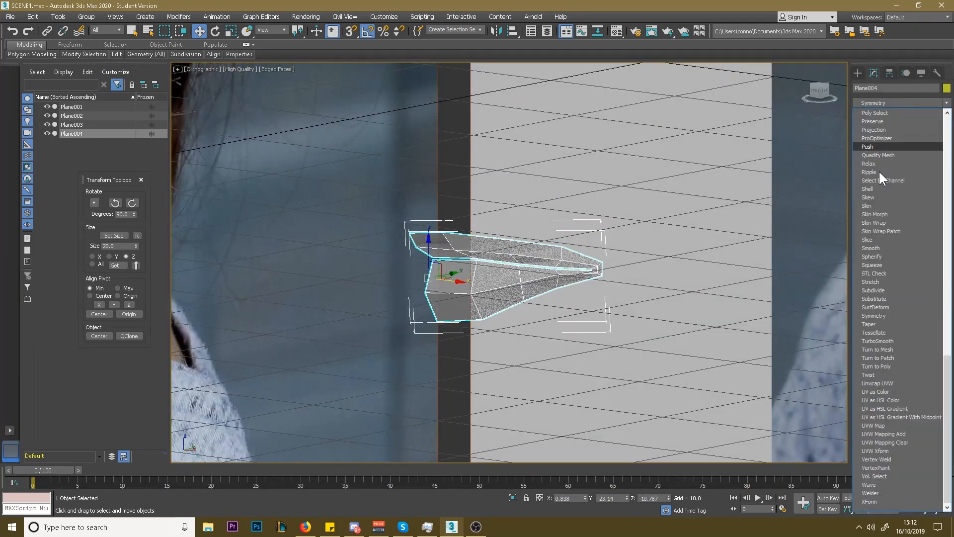
{"action": "left_click", "coordinate": [884, 315]}
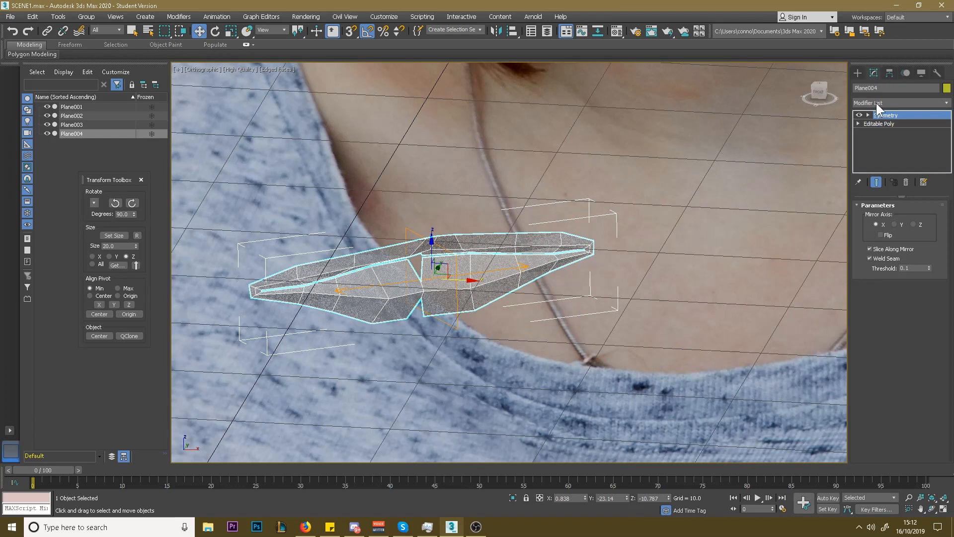
{"action": "left_click", "coordinate": [818, 92]}
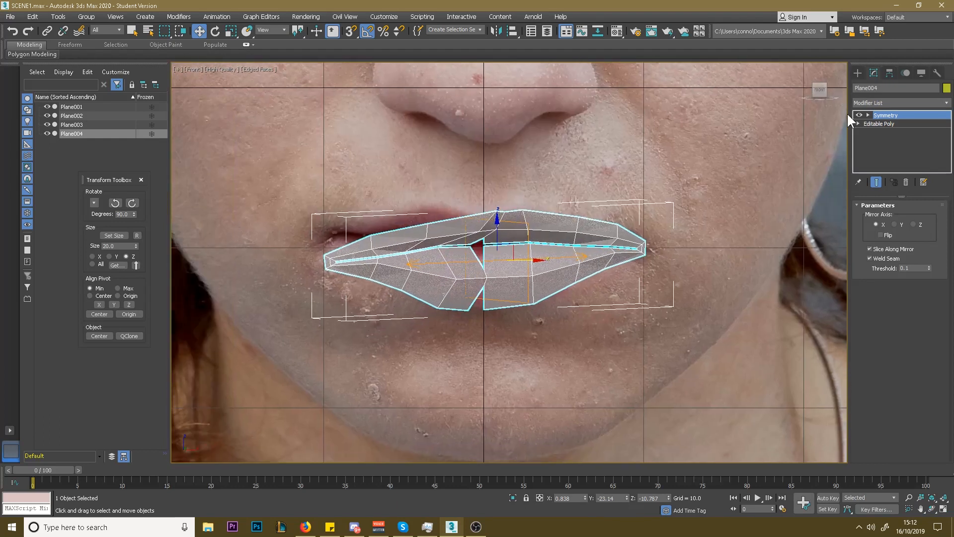
{"action": "right_click", "coordinate": [896, 115]}
{"action": "left_click", "coordinate": [893, 130]}
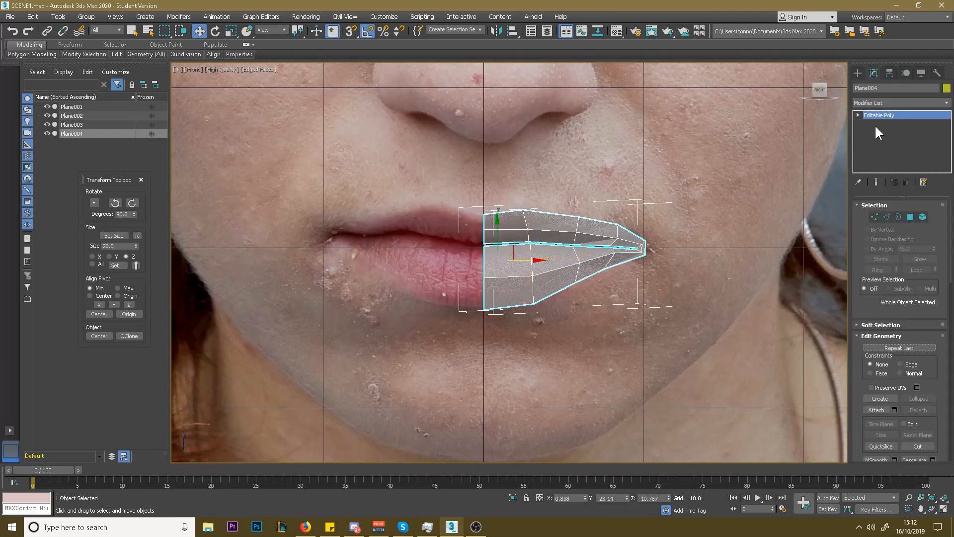
- Centre the mouth half's pivot on the object, and align only the pivot to the object's minimum X
{"action": "left_click", "coordinate": [891, 72]}
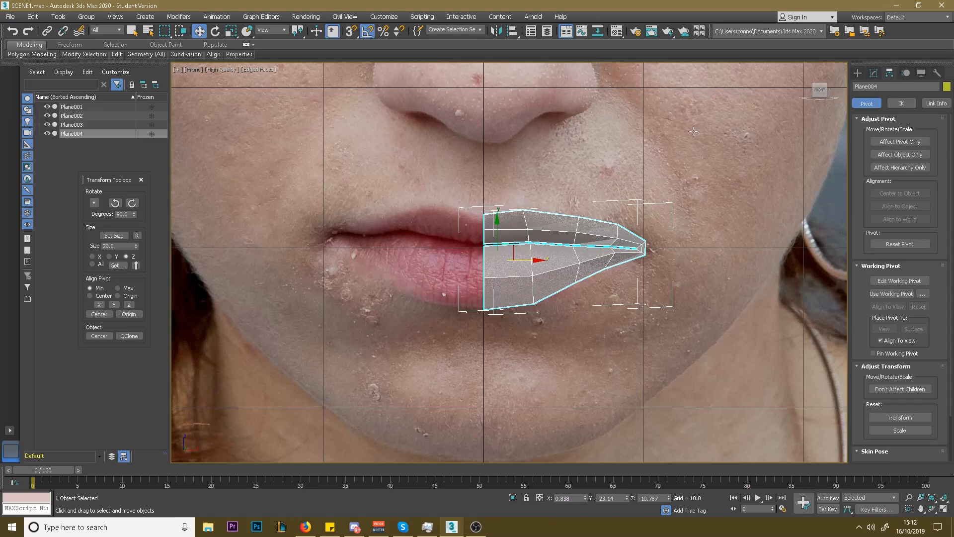
{"action": "left_click", "coordinate": [107, 310]}
{"action": "left_click", "coordinate": [104, 304]}
{"action": "left_click", "coordinate": [109, 313]}
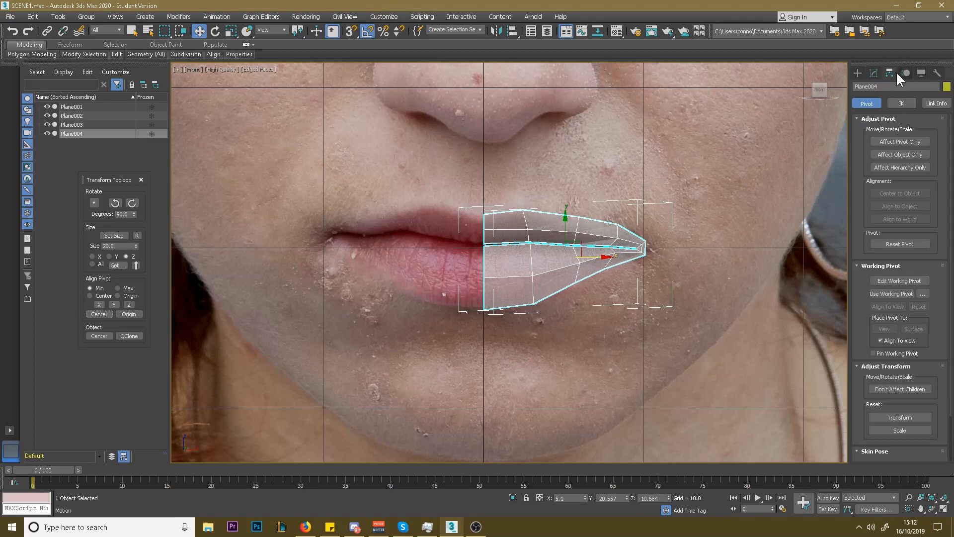
{"action": "left_click", "coordinate": [906, 141]}
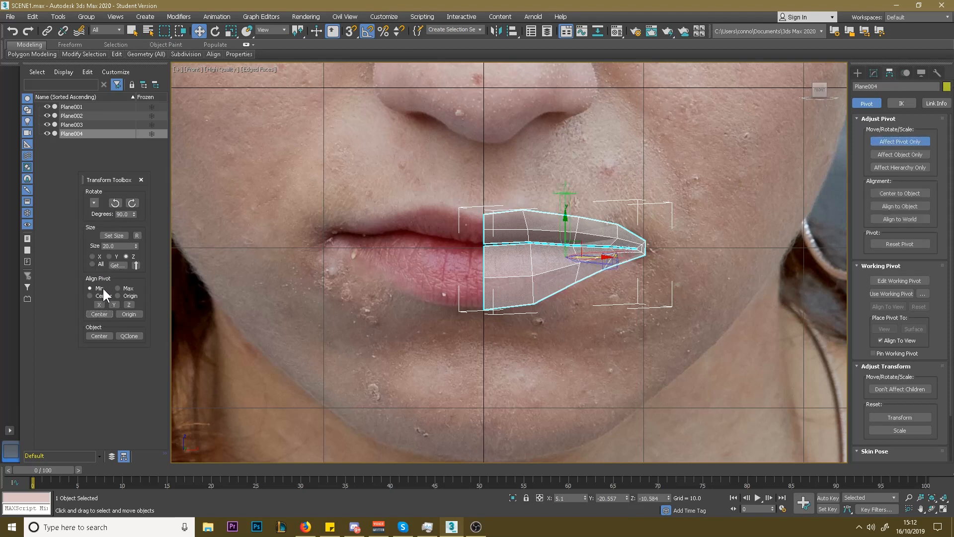
{"action": "left_click", "coordinate": [100, 304]}
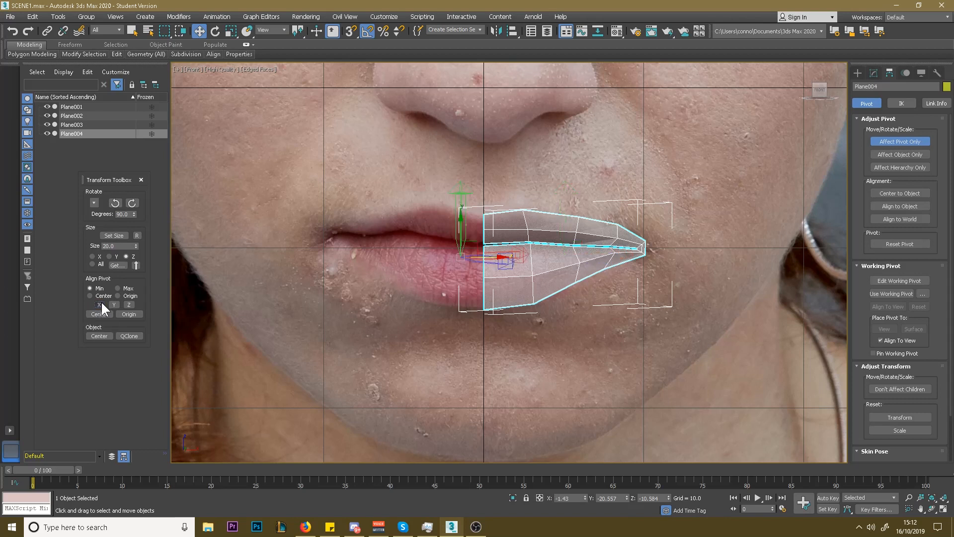
{"action": "left_click", "coordinate": [904, 142]}
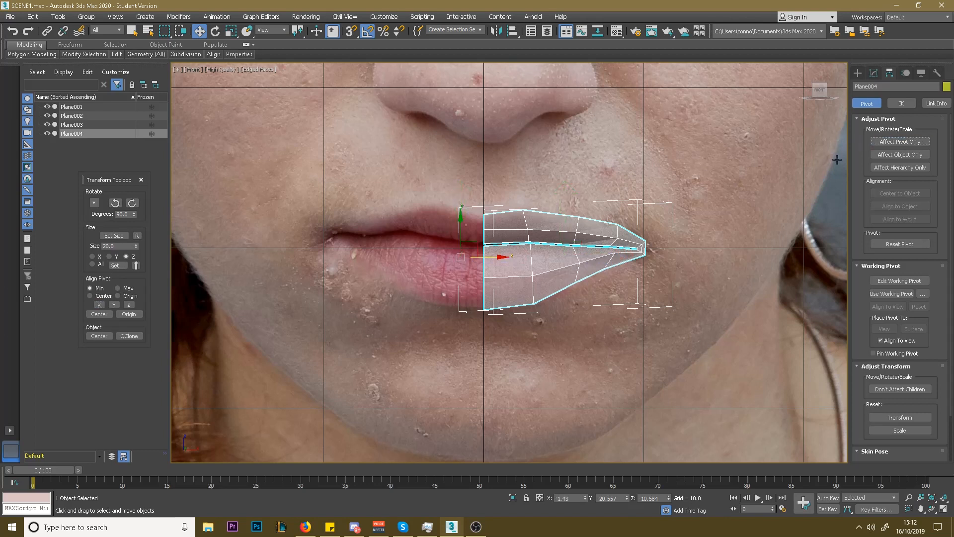
- Reset the mouth half's XForm and collapse its modifier stack to Editable Poly
{"action": "left_click", "coordinate": [921, 72]}
{"action": "left_click", "coordinate": [937, 73]}
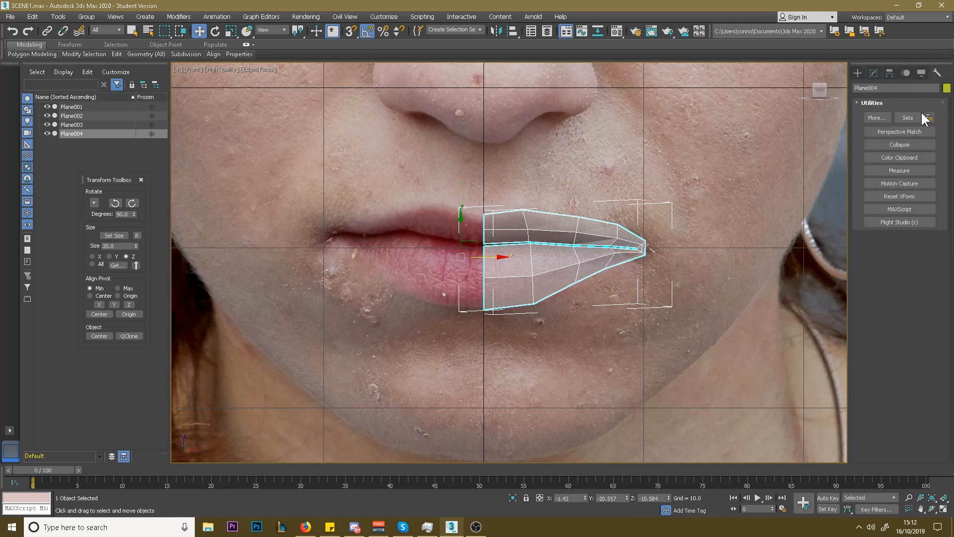
{"action": "left_click", "coordinate": [919, 196]}
{"action": "left_click", "coordinate": [872, 72]}
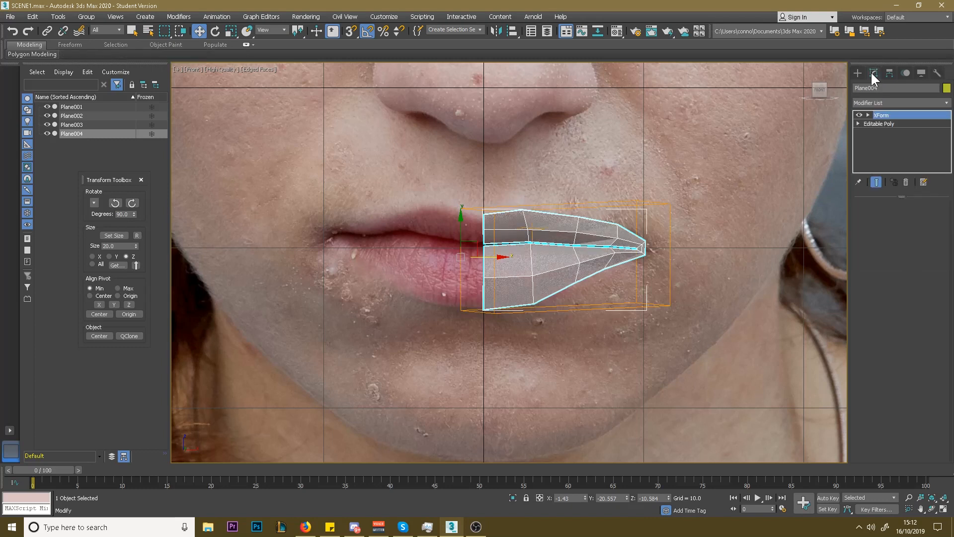
{"action": "right_click", "coordinate": [892, 117]}
{"action": "left_click", "coordinate": [889, 212]}
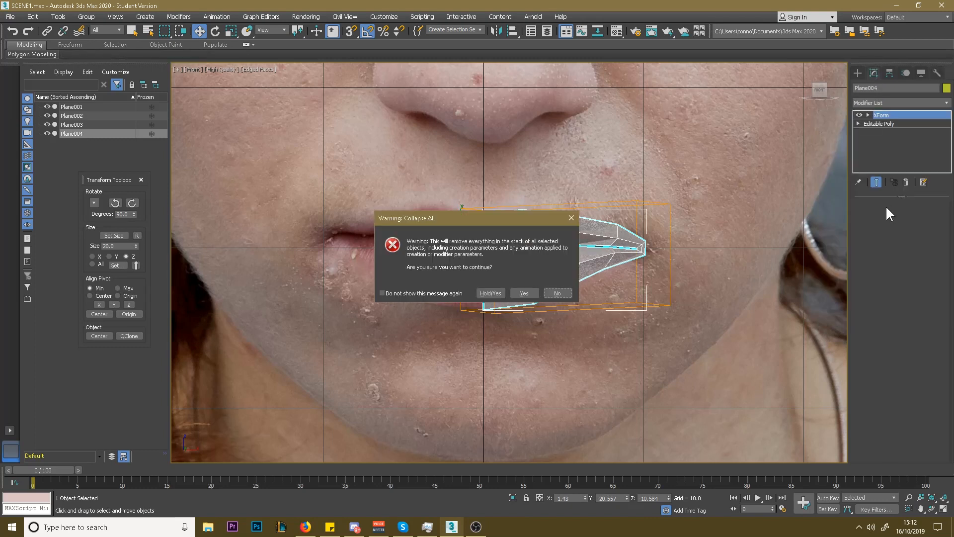
{"action": "left_click", "coordinate": [526, 293]}
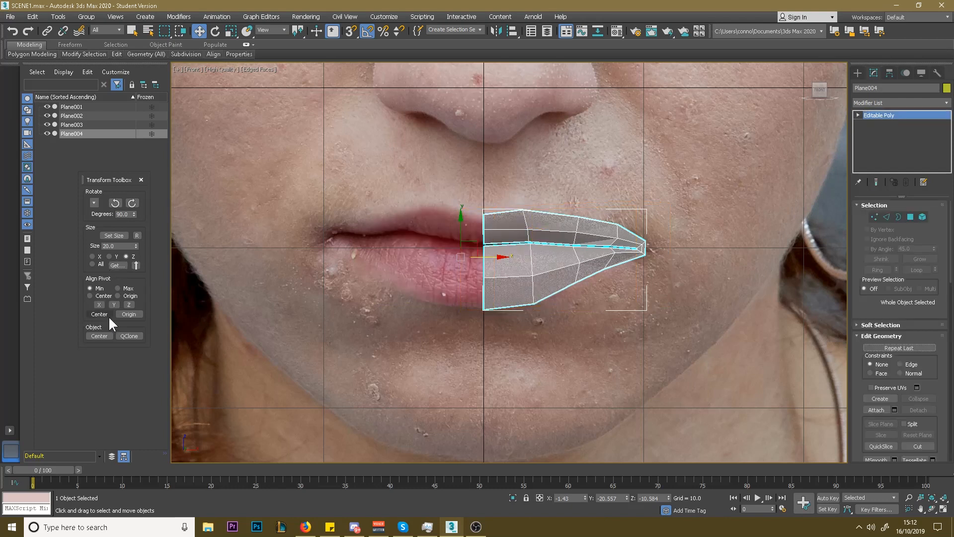
{"action": "left_click", "coordinate": [138, 236]}
{"action": "left_click", "coordinate": [515, 291]}
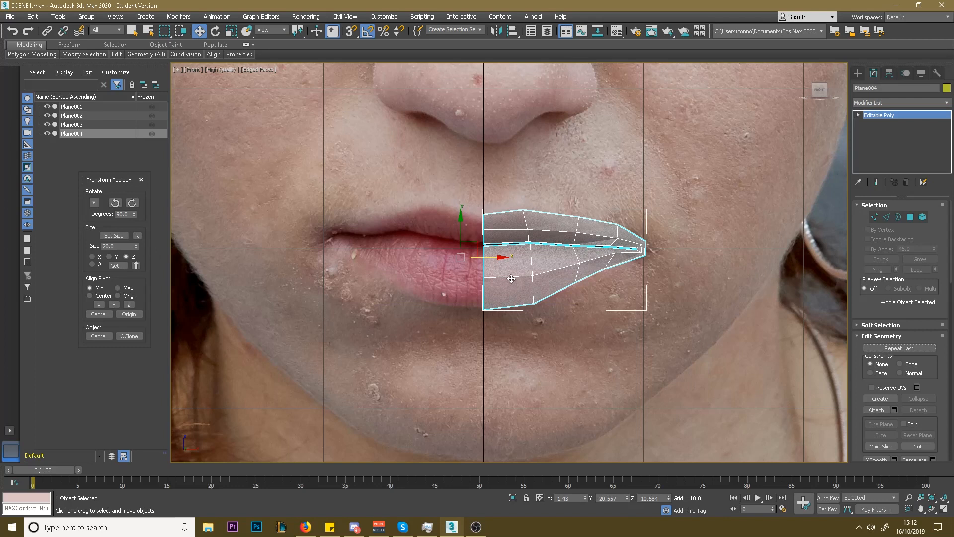
- Apply a Symmetry modifier to the mouth half along X and set its mirror plane's X position to 0
{"action": "left_click", "coordinate": [903, 103]}
{"action": "scroll", "coordinate": [903, 103], "scroll_direction": "down", "scroll_amount": 5}
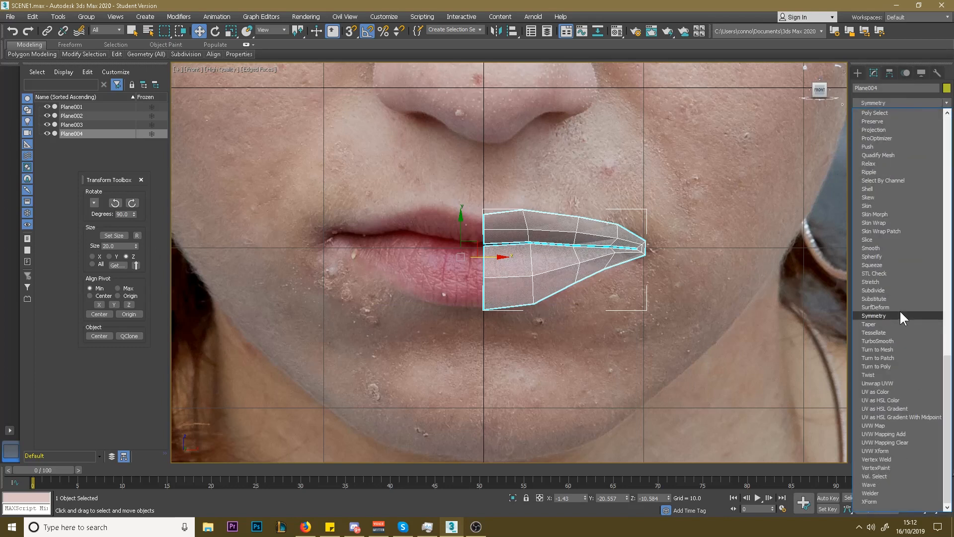
{"action": "left_click", "coordinate": [899, 309]}
{"action": "left_click", "coordinate": [870, 115]}
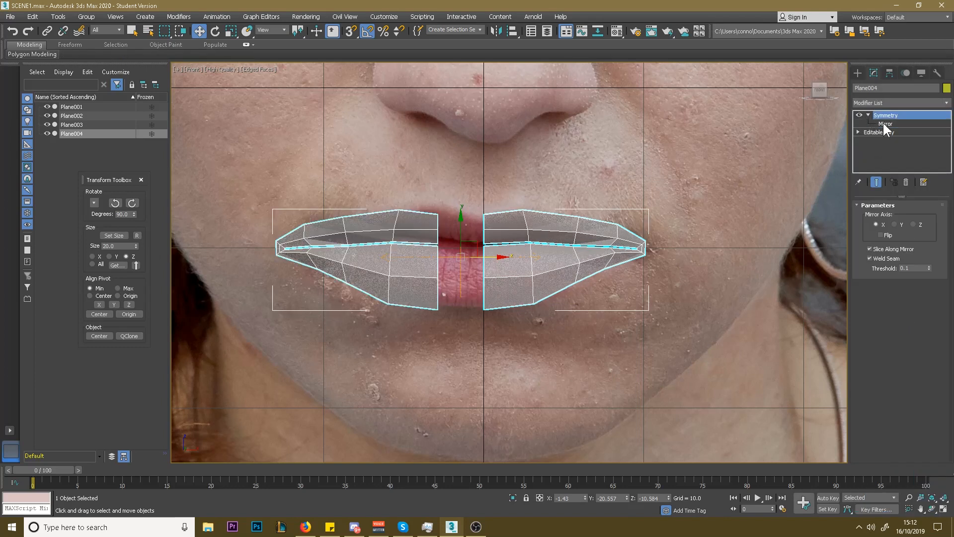
{"action": "left_click", "coordinate": [883, 122]}
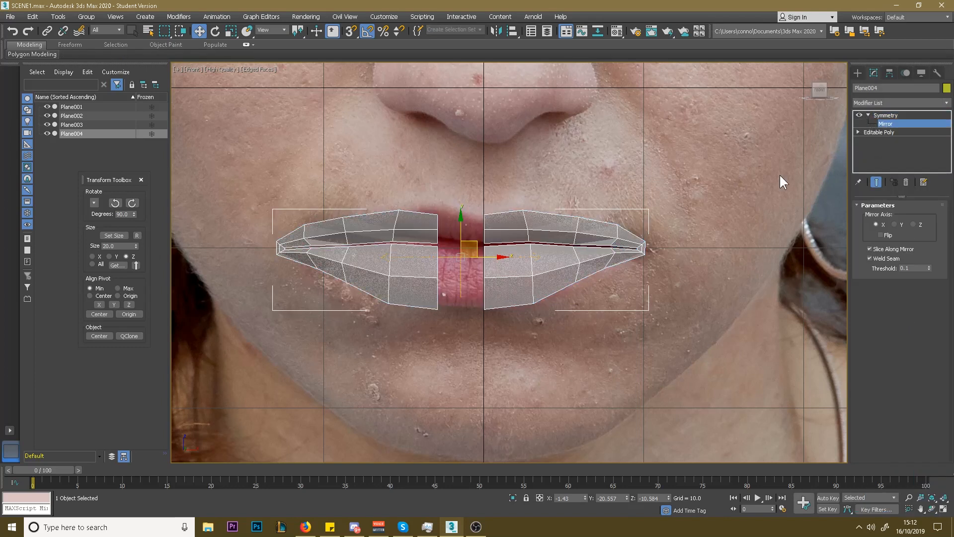
{"action": "right_click", "coordinate": [585, 497]}
{"action": "scroll", "coordinate": [474, 233], "scroll_direction": "up", "scroll_amount": 5}
{"action": "scroll", "coordinate": [504, 245], "scroll_direction": "down", "scroll_amount": 5}
{"action": "middle_click_drag", "start_coordinate": [505, 245], "coordinate": [531, 289], "text": "alt"}
{"action": "scroll", "coordinate": [511, 234], "scroll_direction": "up", "scroll_amount": 6}
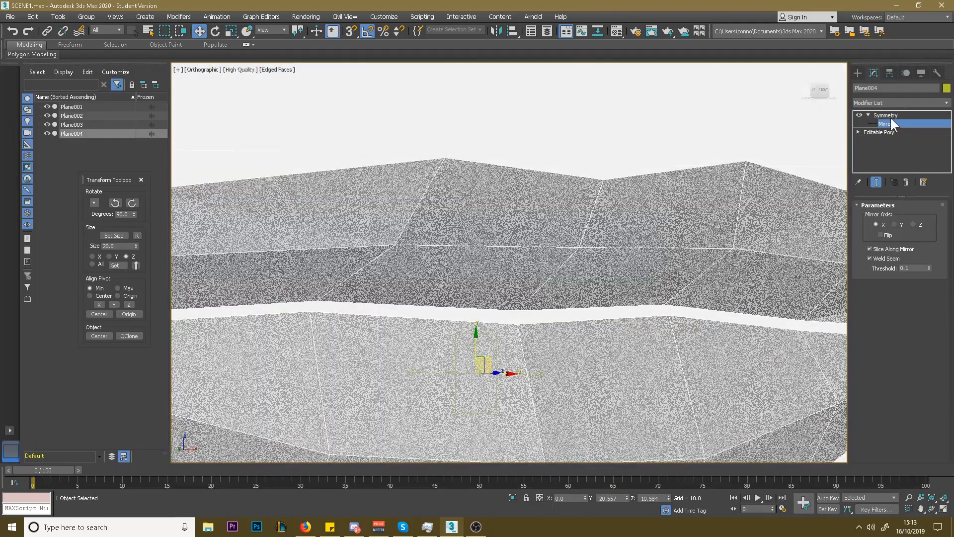
{"action": "scroll", "coordinate": [667, 240], "scroll_direction": "down", "scroll_amount": 5}
{"action": "middle_click_drag", "start_coordinate": [667, 240], "coordinate": [599, 244], "text": "alt"}
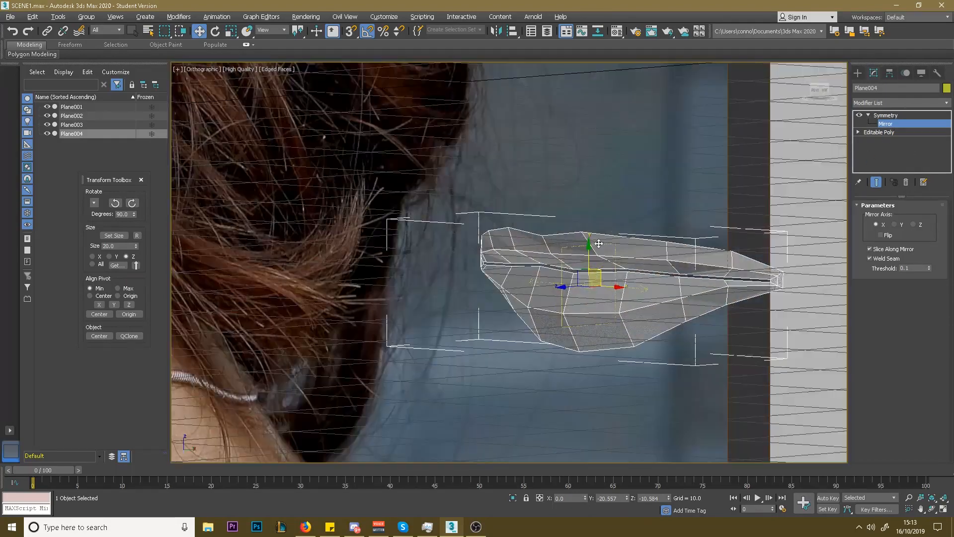
- Select the mouth's outer border edges in the base Editable Poly with the mirrored result shown, and extrude them by scaling vertically
{"action": "left_click", "coordinate": [891, 130]}
{"action": "left_click", "coordinate": [877, 182]}
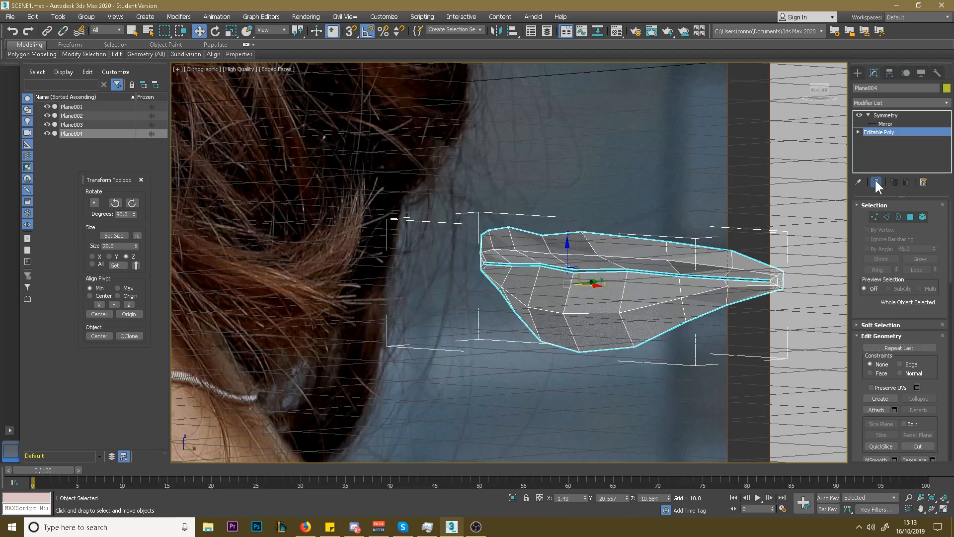
{"action": "left_click", "coordinate": [886, 217]}
{"action": "scroll", "coordinate": [611, 219], "scroll_direction": "down", "scroll_amount": 3}
{"action": "double_click", "coordinate": [612, 227]}
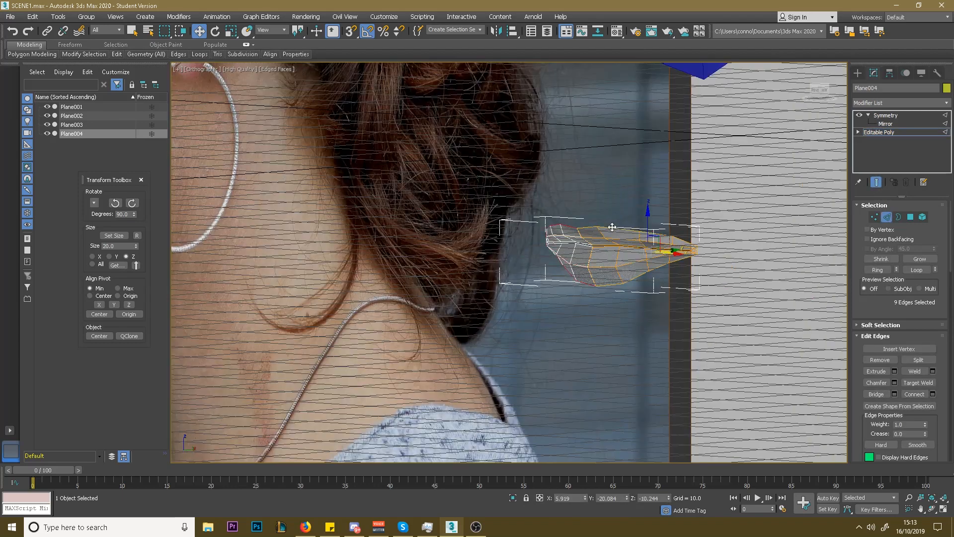
{"action": "middle_click_drag", "start_coordinate": [612, 227], "coordinate": [769, 134], "text": "alt"}
{"action": "left_click", "coordinate": [814, 92]}
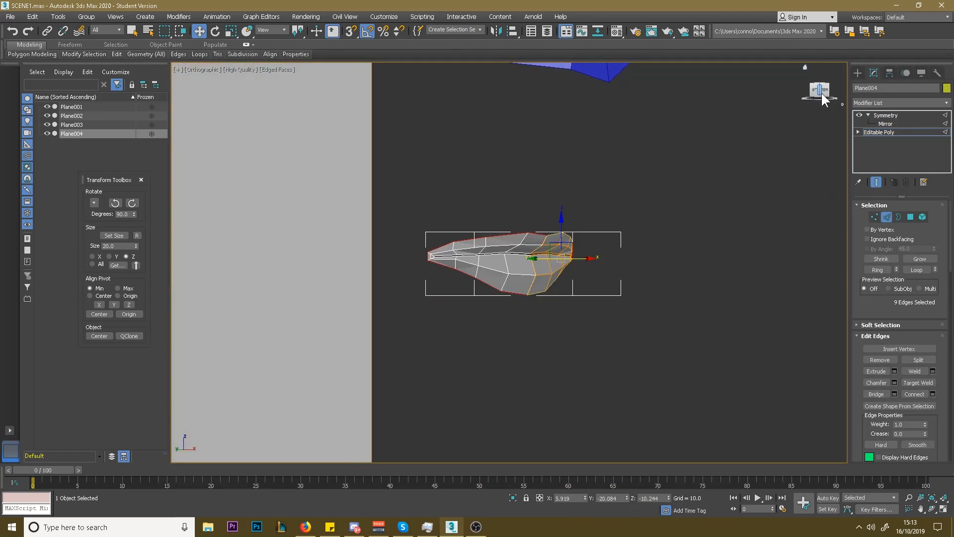
{"action": "scroll", "coordinate": [628, 214], "scroll_direction": "up", "scroll_amount": 2}
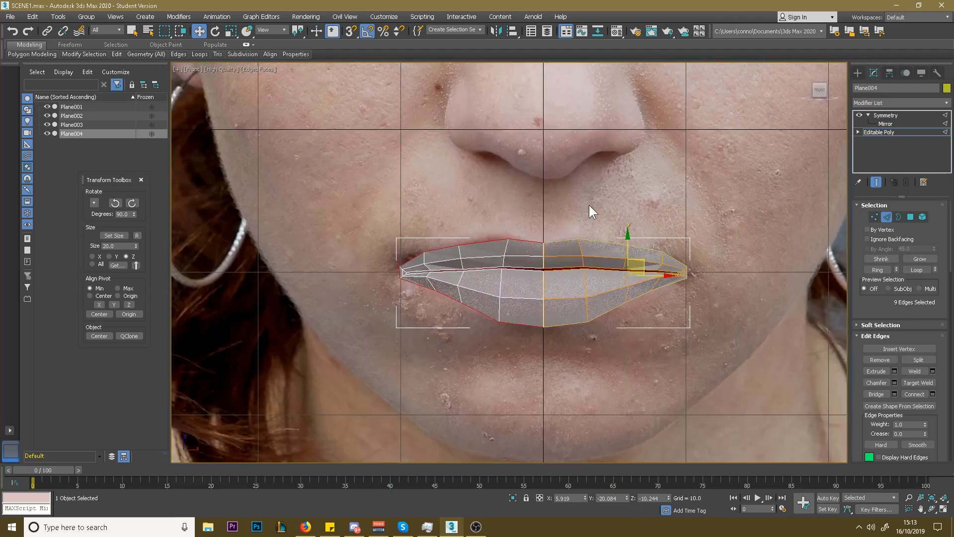
{"action": "left_click", "coordinate": [231, 31]}
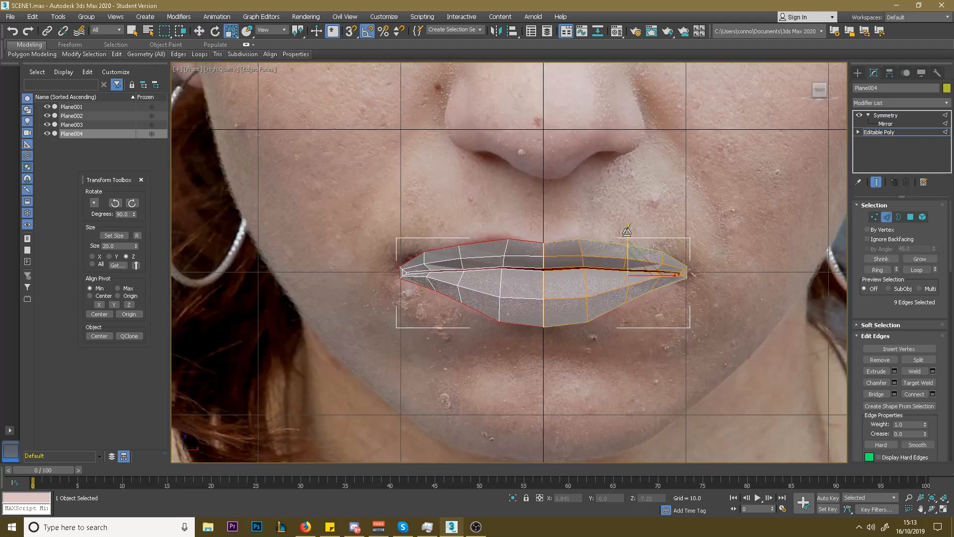
{"action": "left_click_drag", "start_coordinate": [628, 229], "coordinate": [629, 206]}
{"action": "left_click_drag", "start_coordinate": [675, 274], "coordinate": [682, 276]}
{"action": "left_click", "coordinate": [199, 31]}
{"action": "key", "text": "ctrl+z"}
- Adjust the extruded border edges' width and shift them outward along X so the new ring also surrounds the mouth corner
{"action": "left_click", "coordinate": [232, 30]}
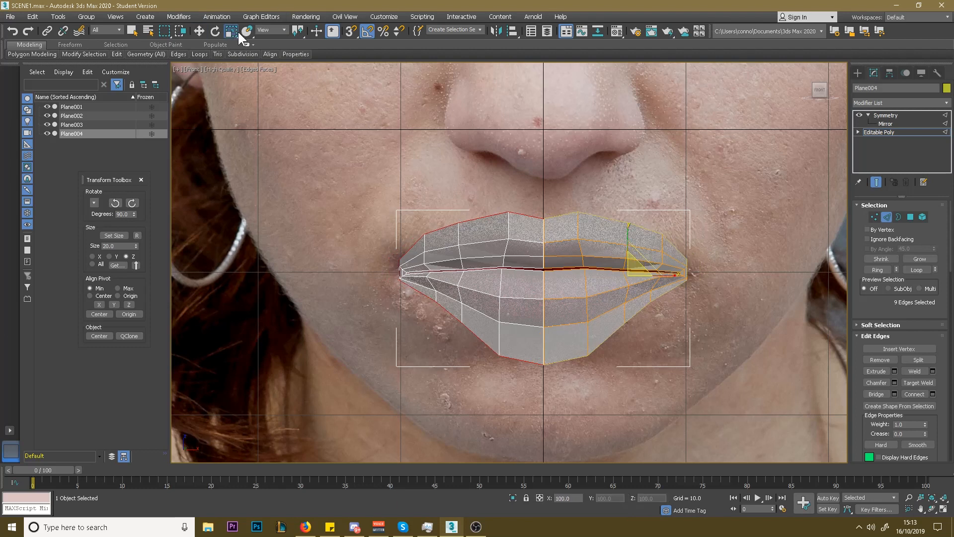
{"action": "left_click_drag", "start_coordinate": [675, 277], "coordinate": [674, 275]}
{"action": "left_click", "coordinate": [199, 32]}
{"action": "scroll", "coordinate": [616, 239], "scroll_direction": "down", "scroll_amount": 2}
{"action": "scroll", "coordinate": [616, 239], "scroll_direction": "up", "scroll_amount": 2}
{"action": "scroll", "coordinate": [671, 283], "scroll_direction": "down", "scroll_amount": 2}
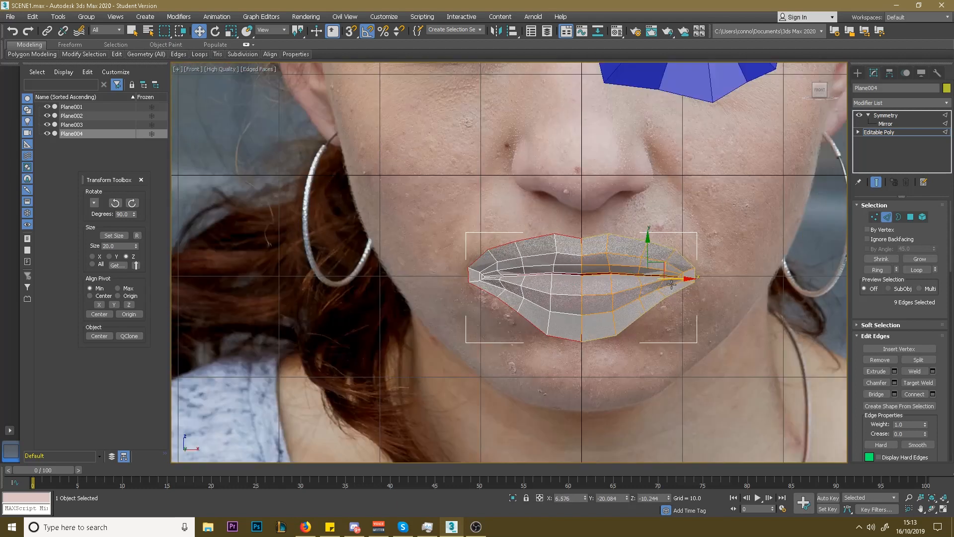
- Scale the extruded outer border edges of the mouth vertically to about 112%
{"action": "left_click", "coordinate": [231, 30]}
{"action": "left_click_drag", "start_coordinate": [648, 237], "coordinate": [621, 287]}
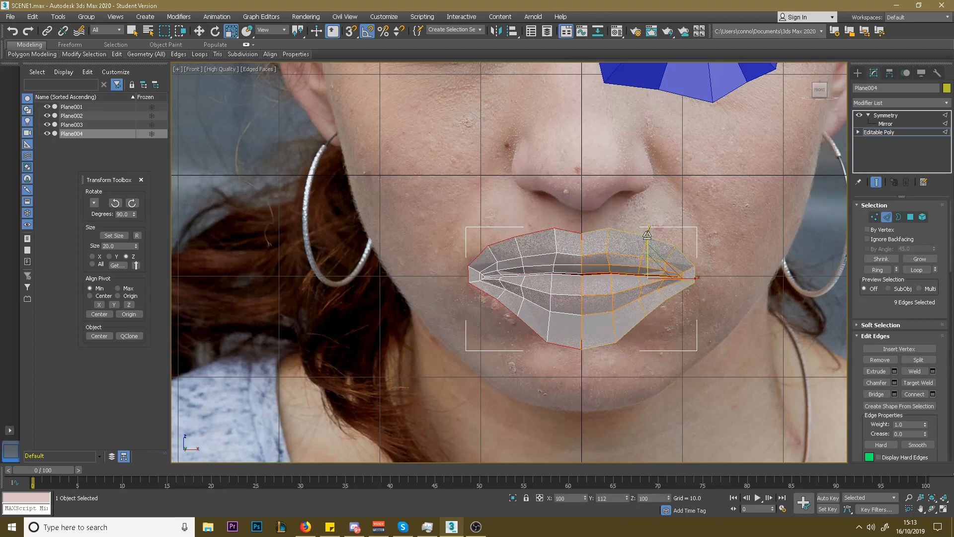
{"action": "scroll", "coordinate": [619, 288], "scroll_direction": "up", "scroll_amount": 2}
- Reposition the lower outer-ring vertices and the mouth-corner vertices to form a rounded outline below the lower lip
{"action": "key", "text": "1"}
{"action": "left_click", "coordinate": [616, 361]}
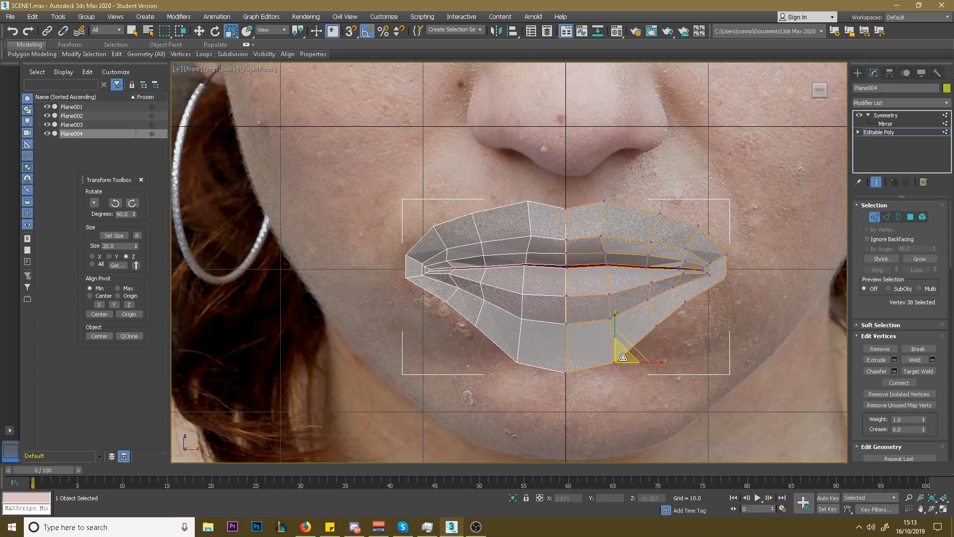
{"action": "key", "text": "w"}
{"action": "left_click", "coordinate": [565, 372]}
{"action": "mouse_move", "coordinate": [565, 349]}
{"action": "left_mouse_down"}
{"action": "mouse_move", "coordinate": [566, 336]}
{"action": "mouse_move", "coordinate": [566, 358]}
{"action": "left_mouse_up"}
{"action": "left_click_drag", "start_coordinate": [687, 314], "coordinate": [699, 300]}
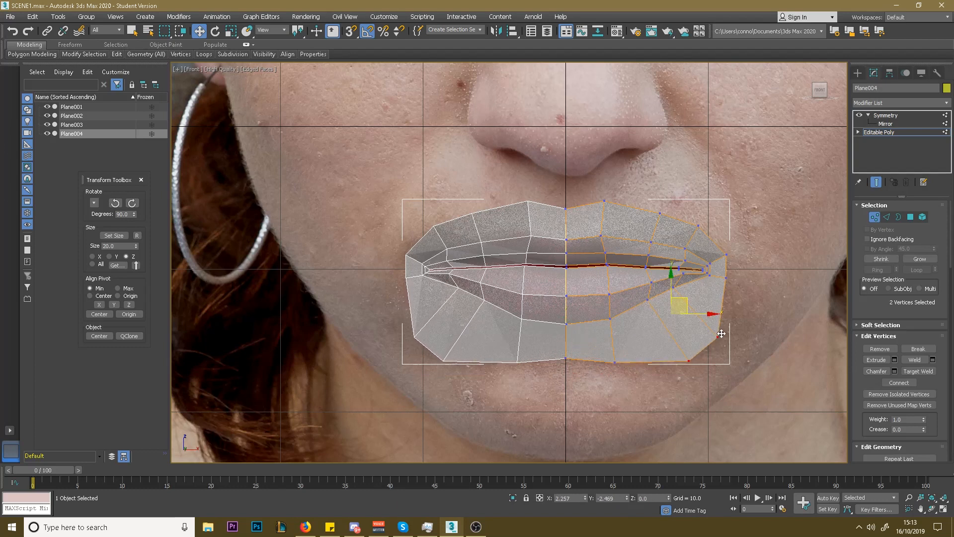
{"action": "left_click_drag", "start_coordinate": [689, 298], "coordinate": [713, 322]}
{"action": "left_click_drag", "start_coordinate": [744, 263], "coordinate": [741, 247]}
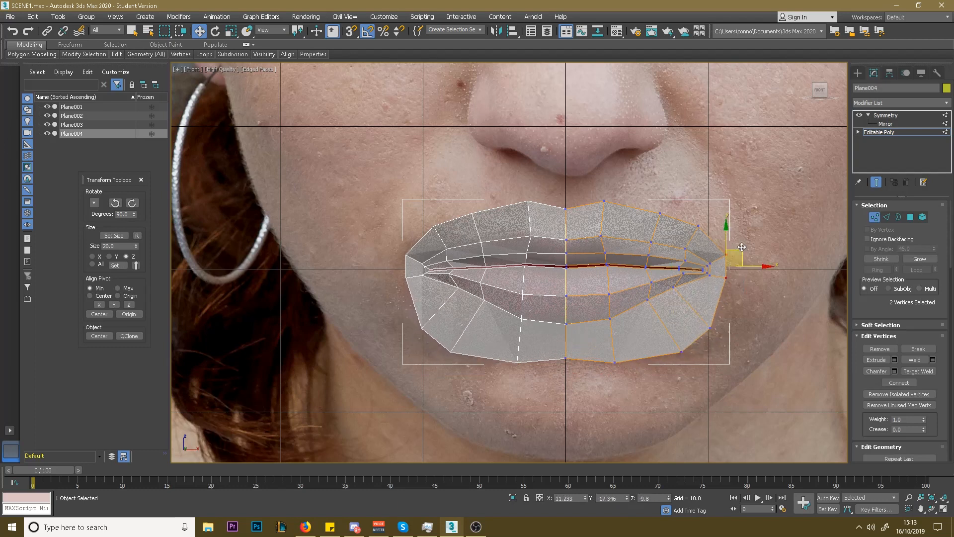
- Raise the upper outer-ring vertices toward the nose in a rounded arc and shift the corner vertices slightly outward
{"action": "left_click_drag", "start_coordinate": [550, 216], "coordinate": [563, 156]}
{"action": "left_click_drag", "start_coordinate": [594, 226], "coordinate": [617, 155]}
{"action": "left_click_drag", "start_coordinate": [646, 226], "coordinate": [673, 180]}
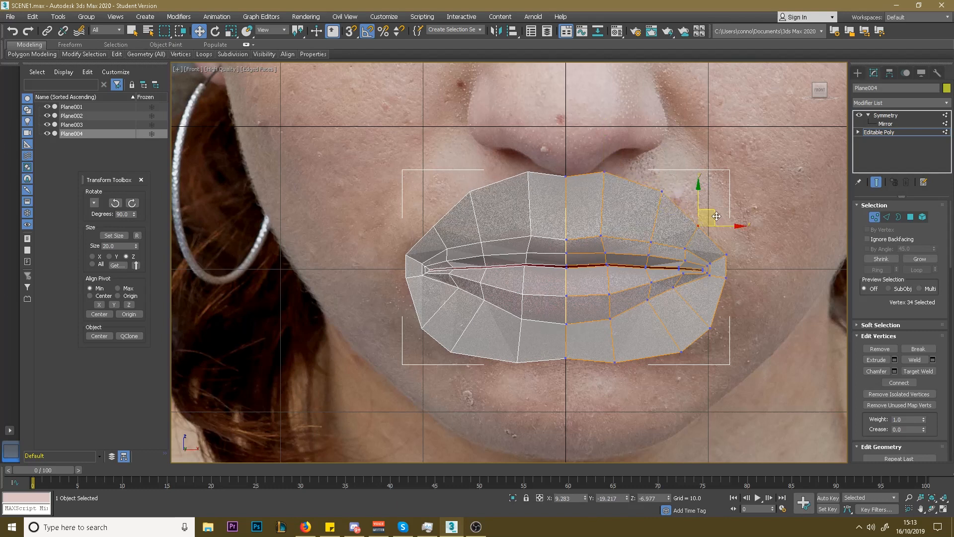
{"action": "left_click_drag", "start_coordinate": [712, 218], "coordinate": [718, 211]}
{"action": "left_click_drag", "start_coordinate": [746, 271], "coordinate": [754, 271]}
- Align the outer-ring vertices above, beside and below the lips with the face profile in the right view
{"action": "middle_click_drag", "start_coordinate": [672, 297], "coordinate": [679, 226], "text": "alt"}
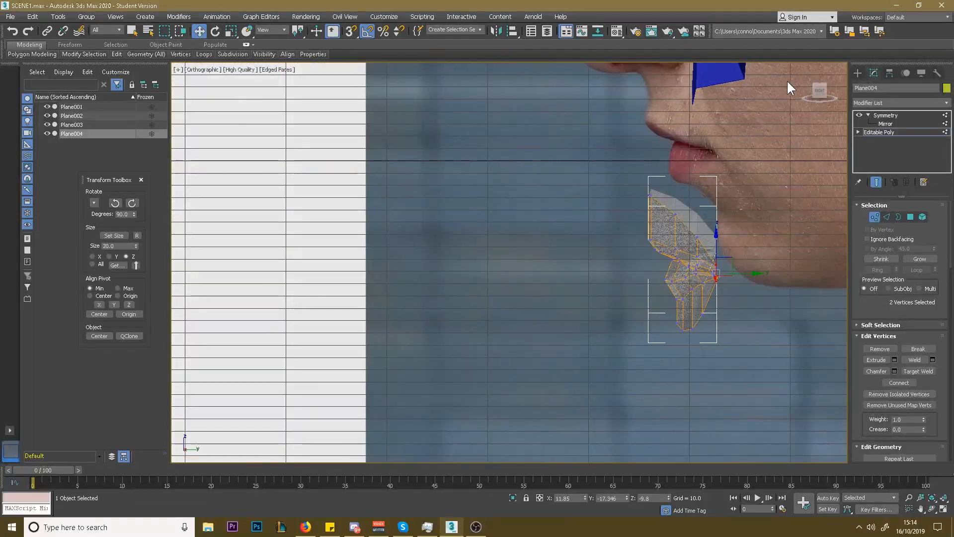
{"action": "left_click", "coordinate": [819, 92]}
{"action": "scroll", "coordinate": [685, 228], "scroll_direction": "up", "scroll_amount": 5}
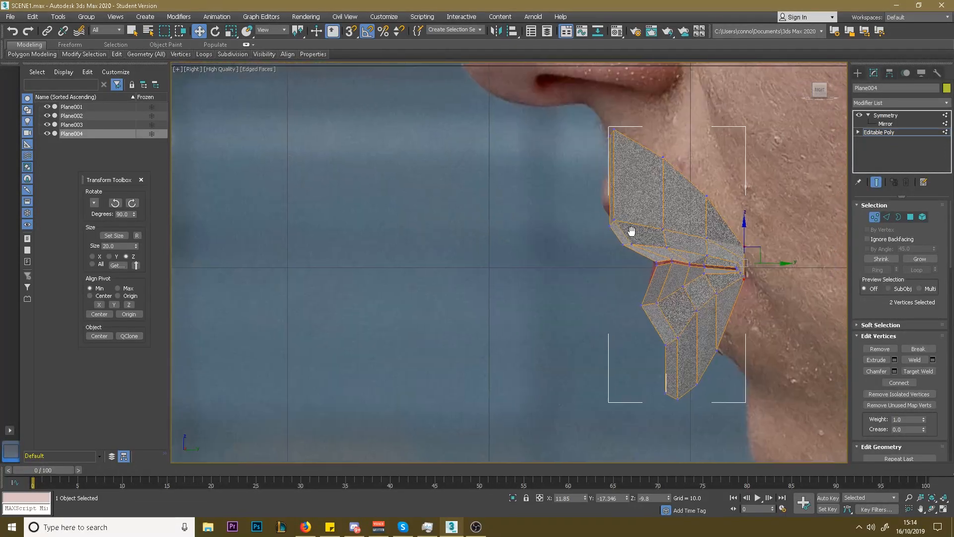
{"action": "middle_click_drag", "start_coordinate": [631, 231], "coordinate": [569, 241]}
{"action": "left_click_drag", "start_coordinate": [574, 118], "coordinate": [574, 119]}
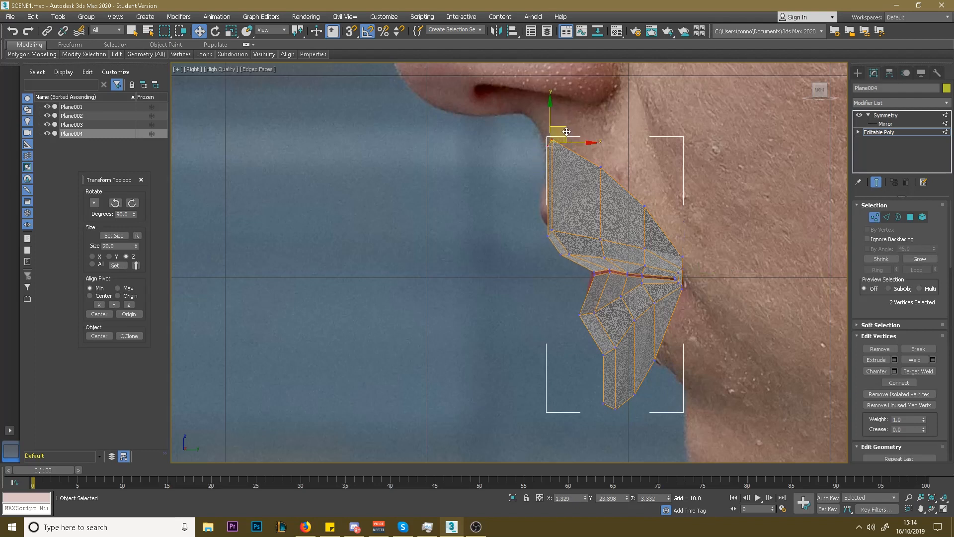
{"action": "mouse_move", "coordinate": [682, 380]}
{"action": "left_mouse_down"}
{"action": "mouse_move", "coordinate": [685, 360]}
{"action": "mouse_move", "coordinate": [678, 373]}
{"action": "mouse_move", "coordinate": [716, 364]}
{"action": "mouse_move", "coordinate": [692, 365]}
{"action": "left_mouse_up"}
{"action": "left_click", "coordinate": [683, 289]}
{"action": "left_click_drag", "start_coordinate": [700, 288], "coordinate": [718, 257]}
{"action": "left_click", "coordinate": [682, 257]}
- Move the two outer vertices below the mouth corner forward along Y and nudge one of them inward along X
{"action": "scroll", "coordinate": [718, 257], "scroll_direction": "down", "scroll_amount": 3}
{"action": "middle_click_drag", "start_coordinate": [718, 257], "coordinate": [693, 316], "text": "alt"}
{"action": "left_click", "coordinate": [653, 300]}
{"action": "left_click", "coordinate": [674, 290], "text": "ctrl"}
{"action": "left_click_drag", "start_coordinate": [685, 279], "coordinate": [678, 288]}
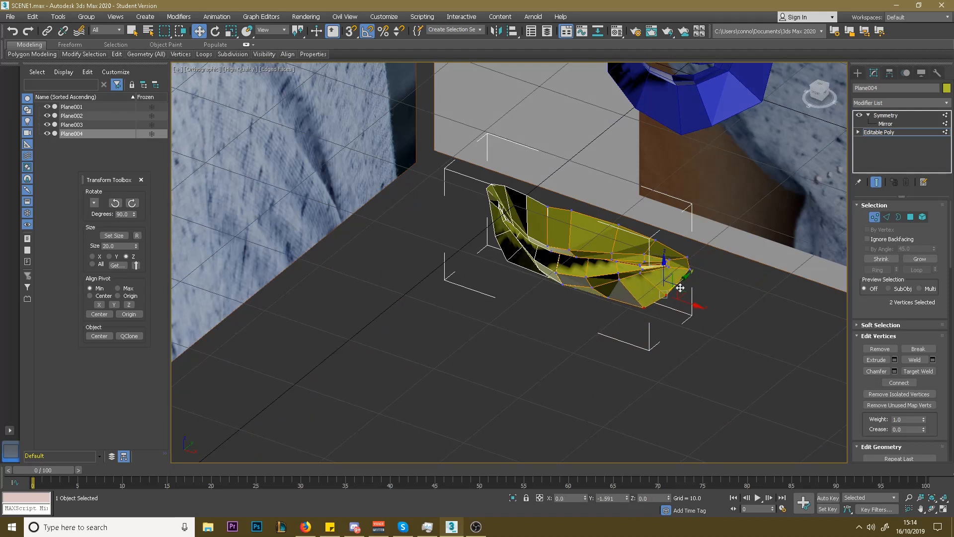
{"action": "middle_click_drag", "start_coordinate": [679, 288], "coordinate": [679, 167], "text": "alt"}
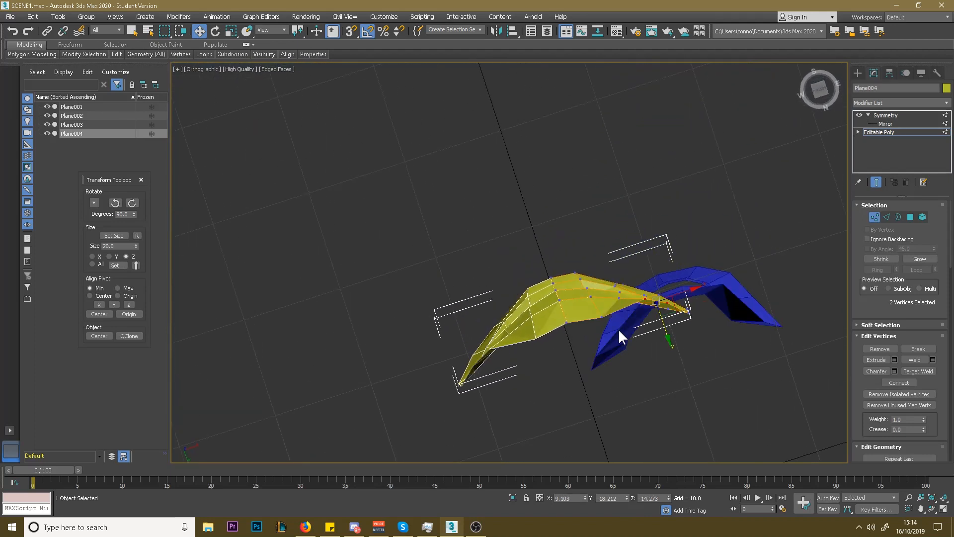
{"action": "left_click", "coordinate": [645, 302]}
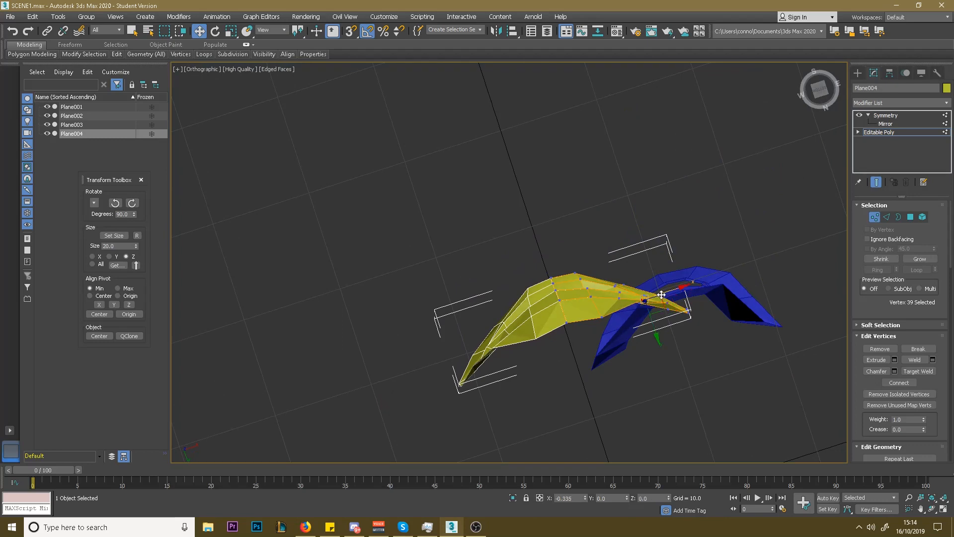
{"action": "middle_click_drag", "start_coordinate": [660, 295], "coordinate": [678, 298], "text": "alt"}
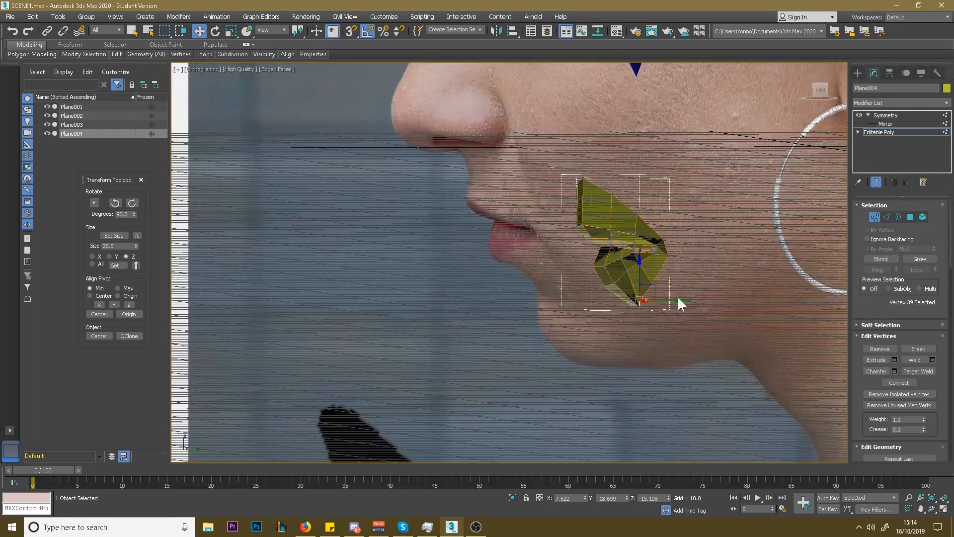
- Adjust the lower outer-ring vertices in the right view so they follow the profile between lower lip and chin
{"action": "left_click", "coordinate": [820, 90]}
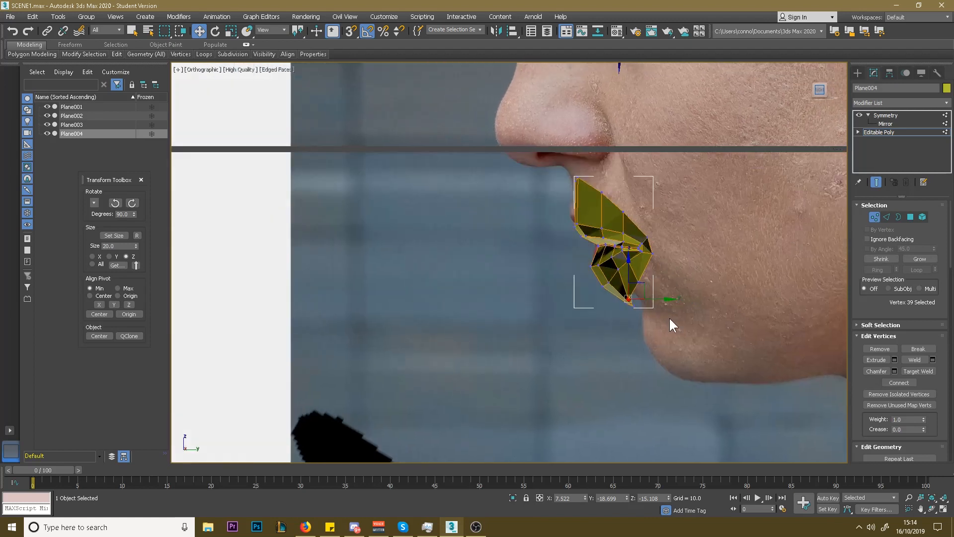
{"action": "left_click", "coordinate": [639, 281]}
{"action": "left_click_drag", "start_coordinate": [656, 272], "coordinate": [674, 293]}
{"action": "scroll", "coordinate": [618, 298], "scroll_direction": "up", "scroll_amount": 5}
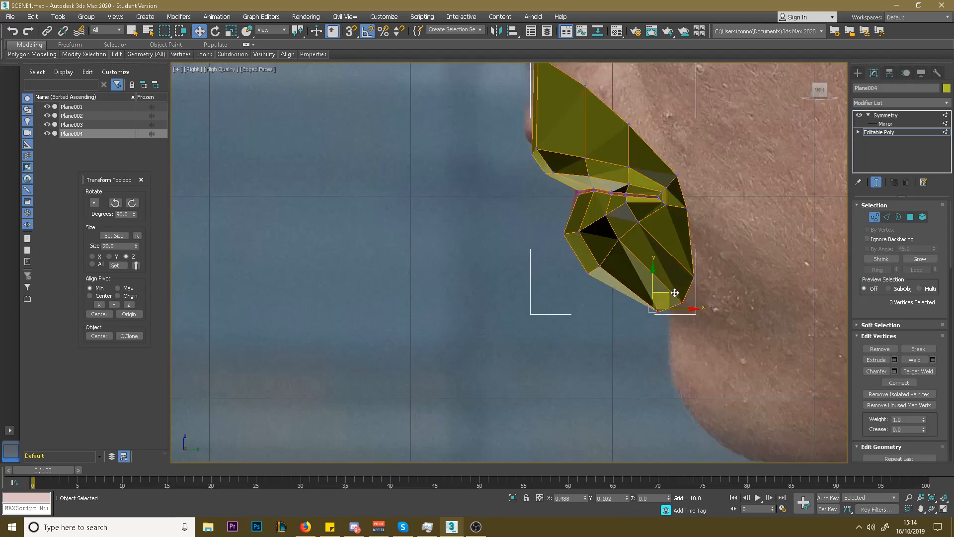
- Adjust the two upper middle outer-ring vertices above the lip and finish vertex editing
{"action": "scroll", "coordinate": [674, 293], "scroll_direction": "down", "scroll_amount": 5}
{"action": "middle_click_drag", "start_coordinate": [667, 241], "coordinate": [647, 296], "text": "alt"}
{"action": "left_click_drag", "start_coordinate": [526, 223], "coordinate": [573, 195]}
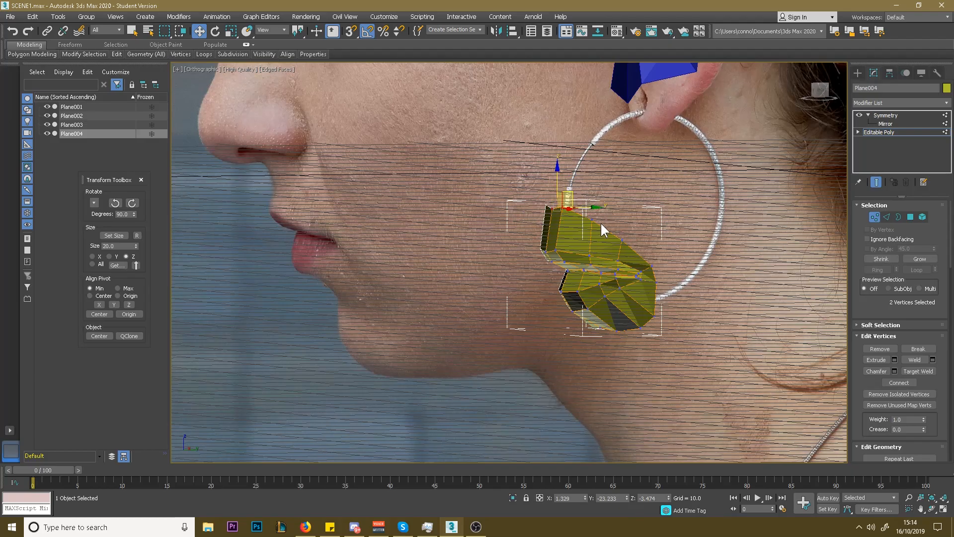
{"action": "middle_click_drag", "start_coordinate": [648, 219], "coordinate": [693, 214], "text": "alt"}
{"action": "left_click", "coordinate": [819, 90]}
{"action": "left_click", "coordinate": [858, 73]}
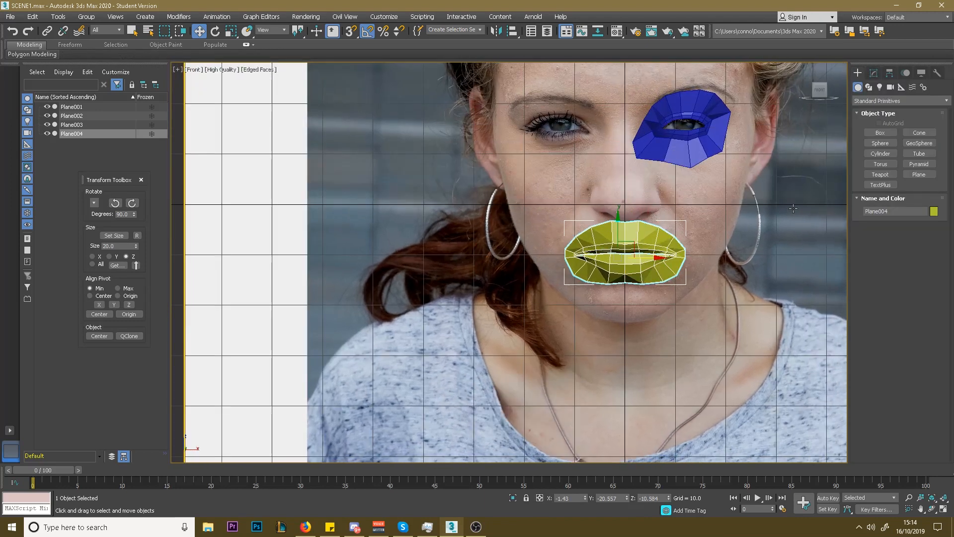
- Select the edges around the mouth opening in the base Editable Poly and extrude them backward into the mouth
{"action": "mouse_move", "coordinate": [656, 258]}
{"action": "middle_mouse_down", "text": "alt"}
{"action": "mouse_move", "coordinate": [705, 256]}
{"action": "mouse_move", "coordinate": [664, 260]}
{"action": "middle_mouse_up", "text": "alt"}
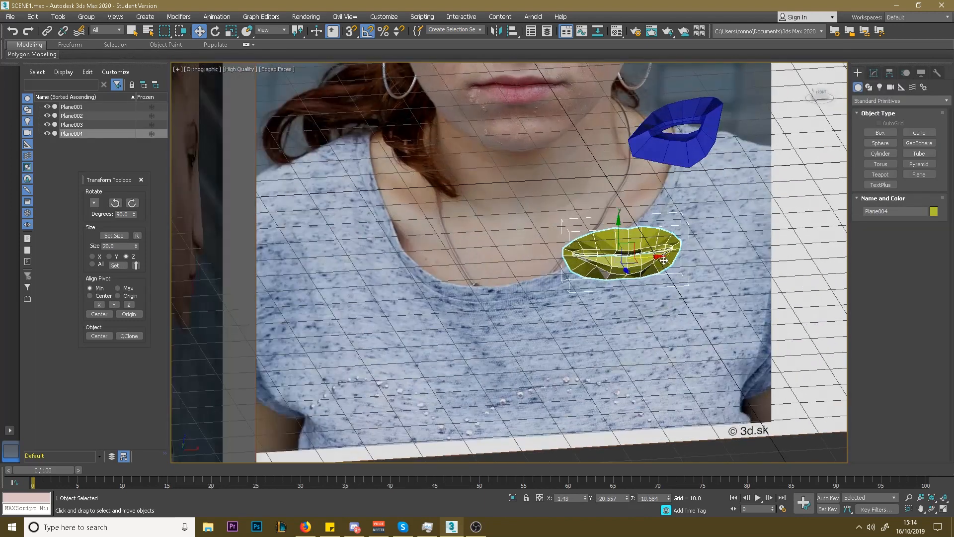
{"action": "key", "text": "z"}
{"action": "left_click", "coordinate": [873, 73]}
{"action": "left_click", "coordinate": [886, 132]}
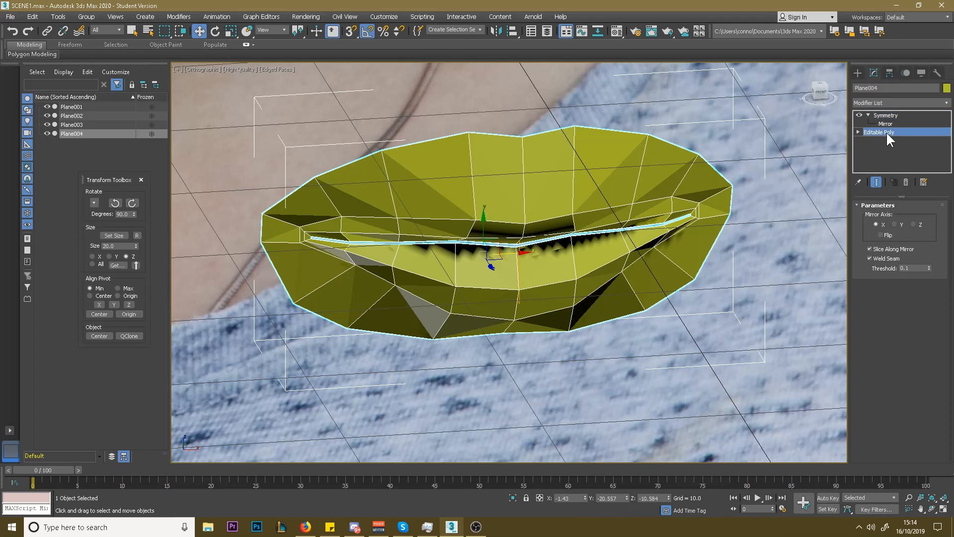
{"action": "left_click", "coordinate": [886, 217]}
{"action": "middle_click_drag", "start_coordinate": [541, 205], "coordinate": [551, 251], "text": "alt"}
{"action": "middle_click_drag", "start_coordinate": [654, 232], "coordinate": [704, 223], "text": "alt"}
{"action": "key", "text": "f"}
{"action": "middle_click_drag", "start_coordinate": [811, 183], "coordinate": [600, 268], "text": "alt"}
{"action": "scroll", "coordinate": [798, 183], "scroll_direction": "down", "scroll_amount": 3}
{"action": "middle_click_drag", "start_coordinate": [600, 269], "coordinate": [511, 301], "text": "alt"}
{"action": "scroll", "coordinate": [904, 385], "scroll_direction": "down", "scroll_amount": 5}
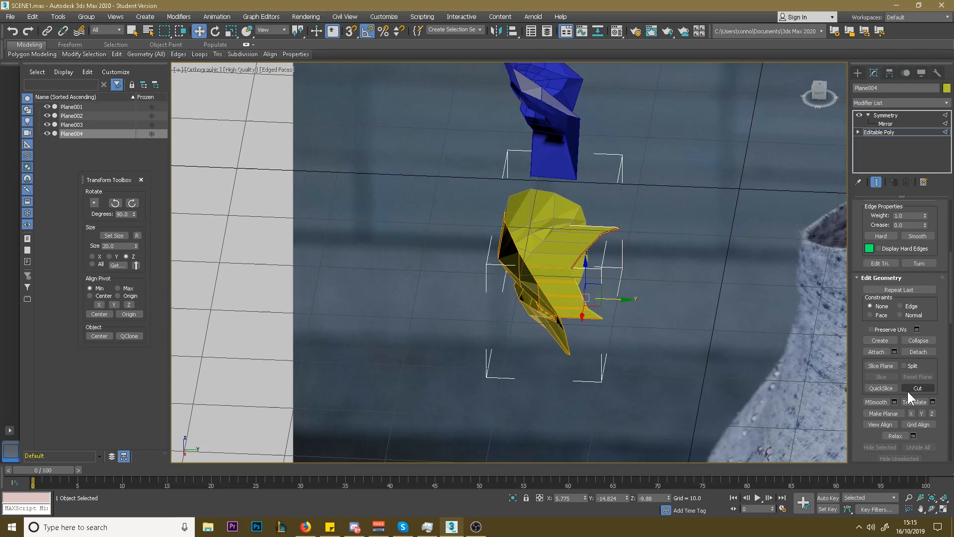
- Make the extruded inner mouth edges planar along Y
{"action": "left_click", "coordinate": [913, 410]}
{"action": "key", "text": "ctrl+z"}
{"action": "left_click", "coordinate": [920, 413]}
{"action": "middle_click_drag", "start_coordinate": [701, 279], "coordinate": [642, 264], "text": "alt"}
{"action": "scroll", "coordinate": [642, 263], "scroll_direction": "up", "scroll_amount": 4}
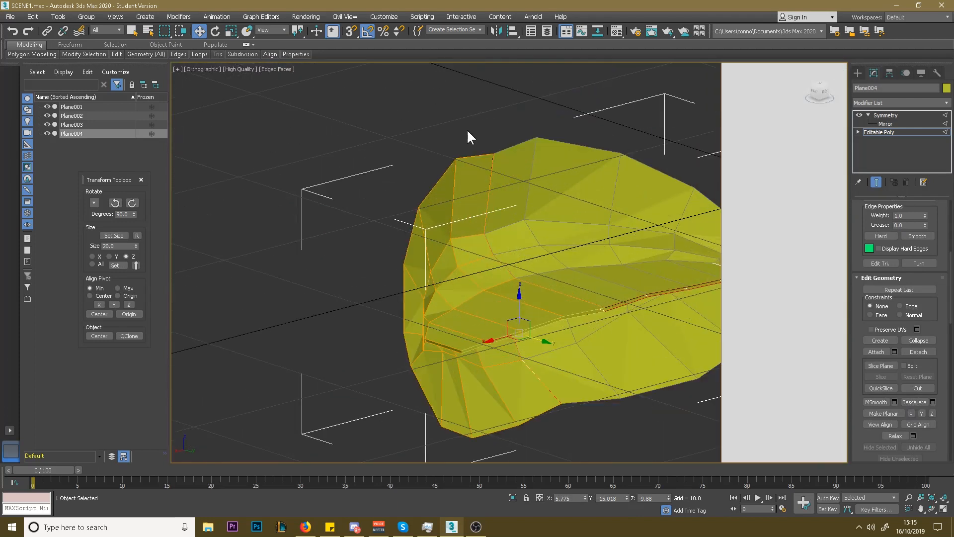
- Try to scale the extruded inner mouth edges vertically
{"action": "left_click", "coordinate": [236, 30]}
{"action": "middle_click_drag", "start_coordinate": [586, 294], "coordinate": [437, 298], "text": "alt"}
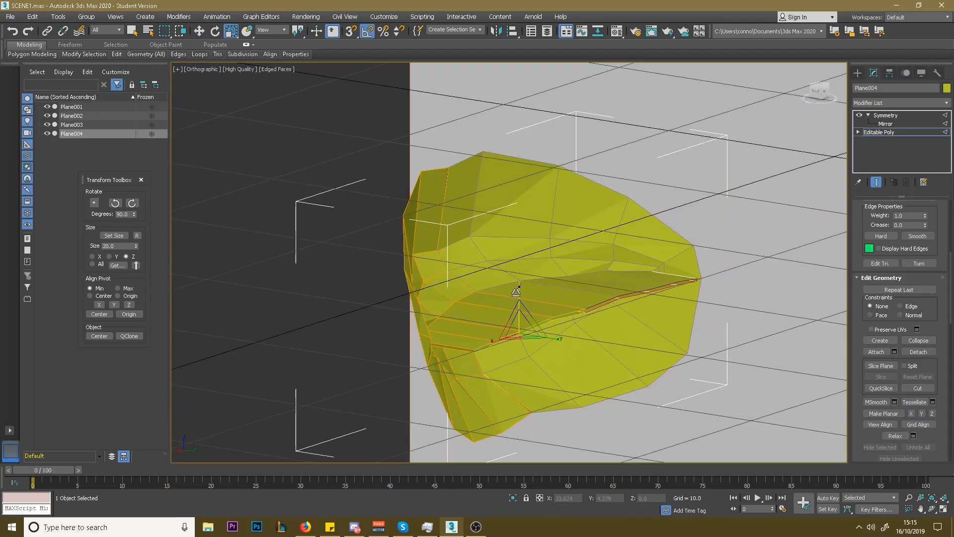
{"action": "left_click_drag", "start_coordinate": [521, 206], "coordinate": [541, 132]}
{"action": "key", "text": "ctrl+z"}
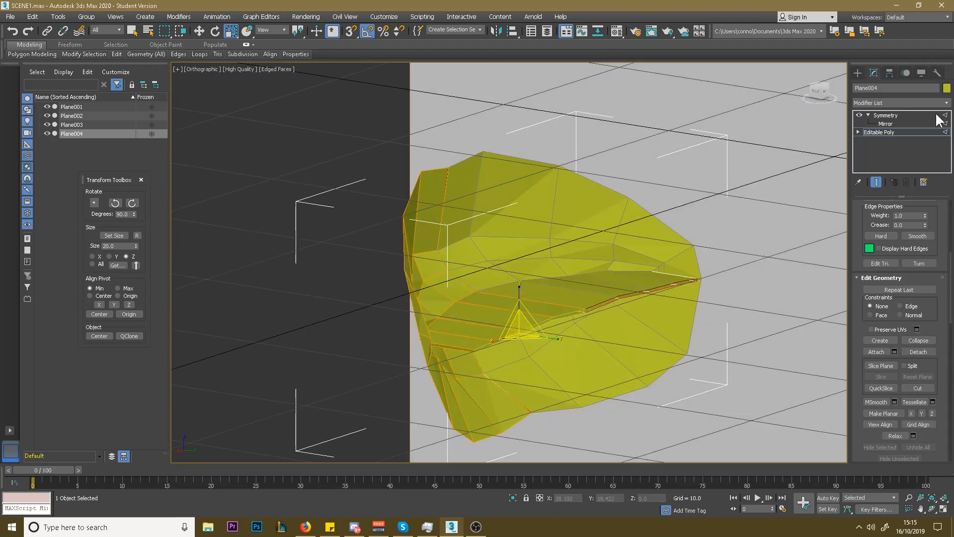
- Try a Spherify modifier on the selected inner mouth edges, placed below Symmetry, and adjust its percentage
{"action": "left_click", "coordinate": [910, 103]}
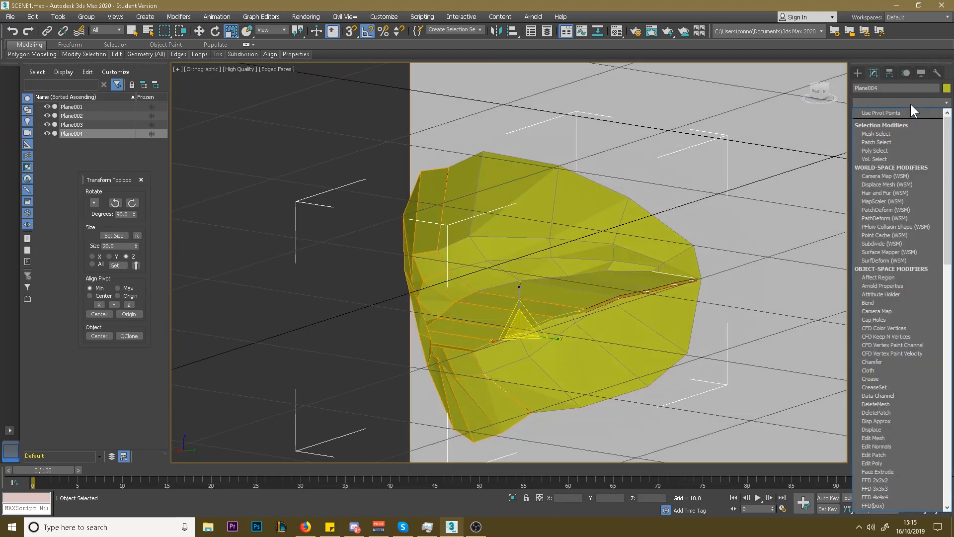
{"action": "type", "text": "sp"}
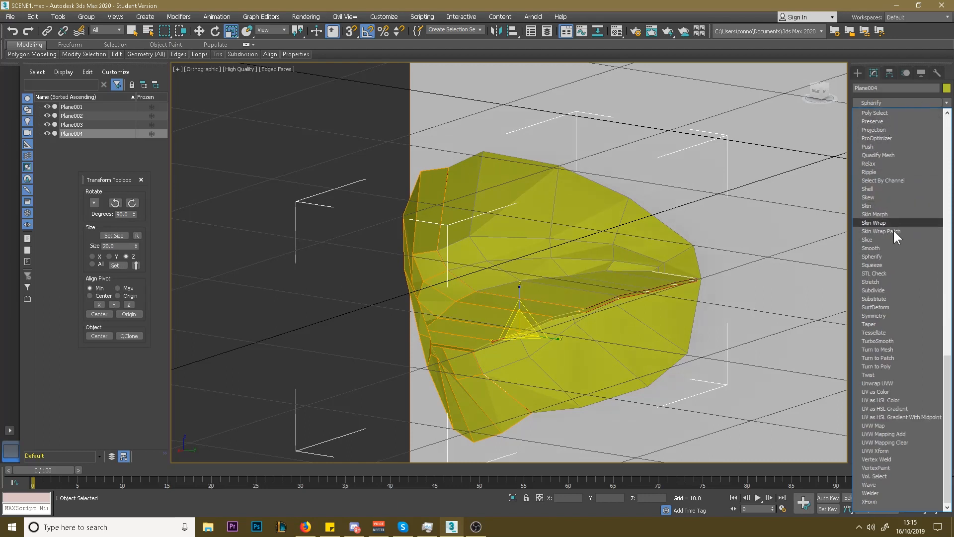
{"action": "left_click", "coordinate": [883, 257]}
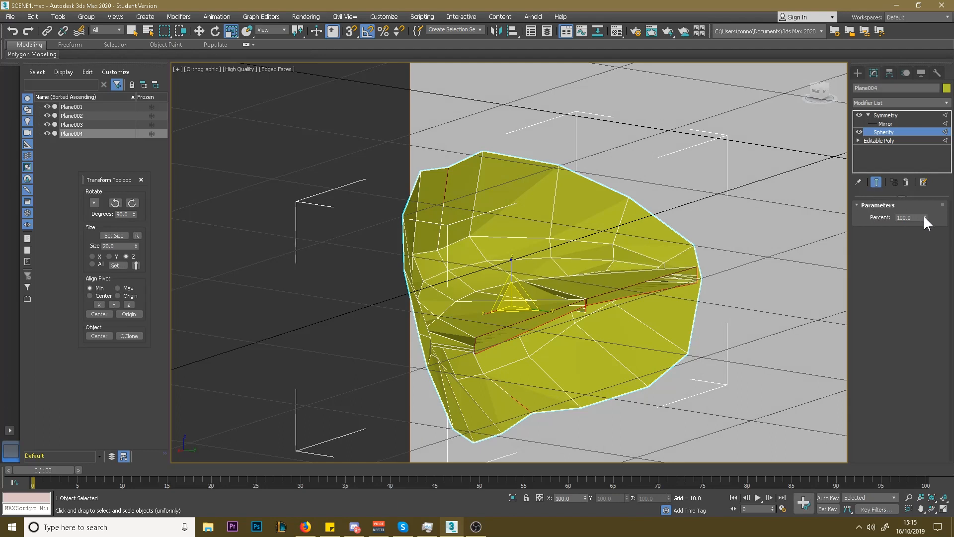
{"action": "middle_click_drag", "start_coordinate": [646, 302], "coordinate": [735, 263], "text": "alt"}
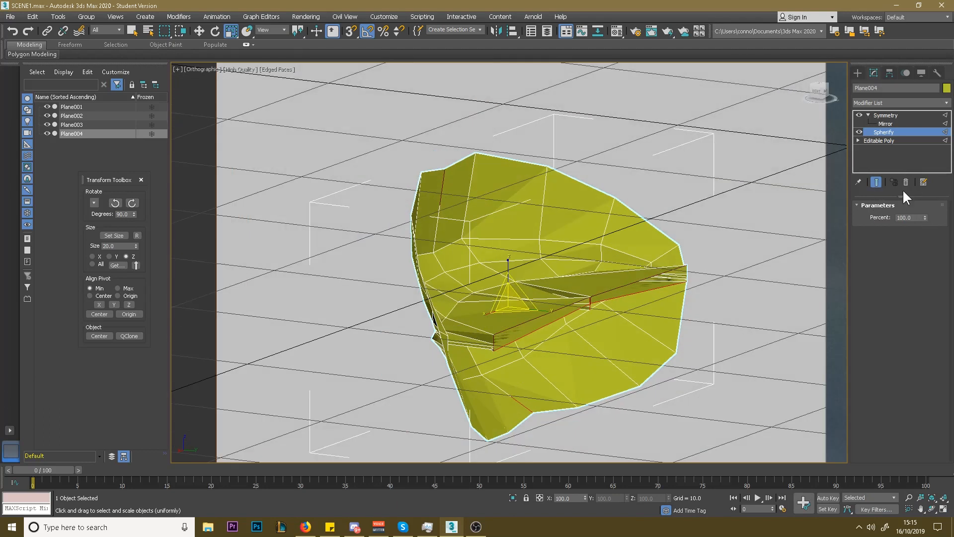
{"action": "left_click_drag", "start_coordinate": [925, 219], "coordinate": [923, 335]}
- Delete the Spherify modifier from the mouth's stack while keeping the Symmetry modifier
{"action": "right_click", "coordinate": [913, 126]}
{"action": "left_click", "coordinate": [888, 144]}
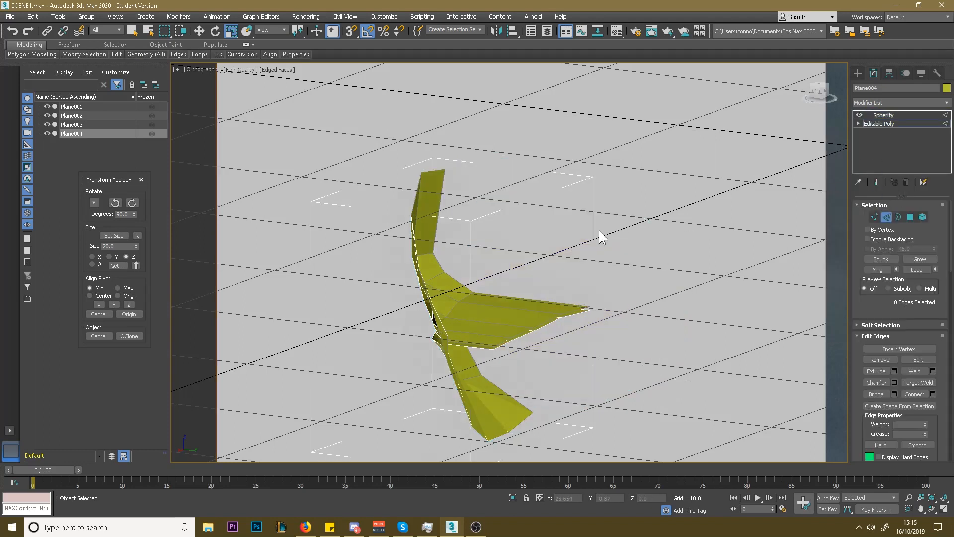
{"action": "key", "text": "ctrl+z"}
{"action": "right_click", "coordinate": [899, 132]}
{"action": "left_click", "coordinate": [900, 150]}
{"action": "scroll", "coordinate": [534, 293], "scroll_direction": "down", "scroll_amount": 3}
{"action": "middle_click_drag", "start_coordinate": [535, 292], "coordinate": [644, 289], "text": "alt"}
{"action": "left_click", "coordinate": [821, 89]}
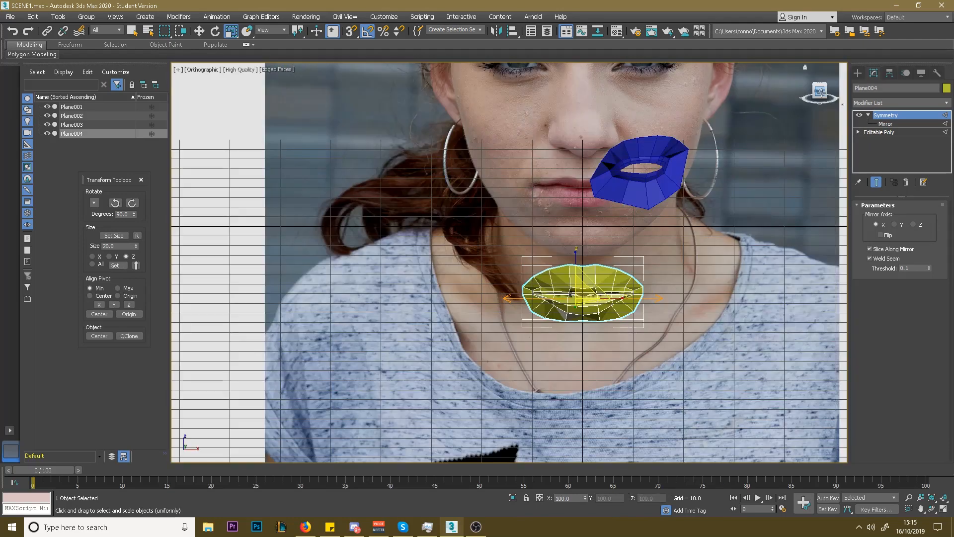
{"action": "left_click", "coordinate": [821, 87]}
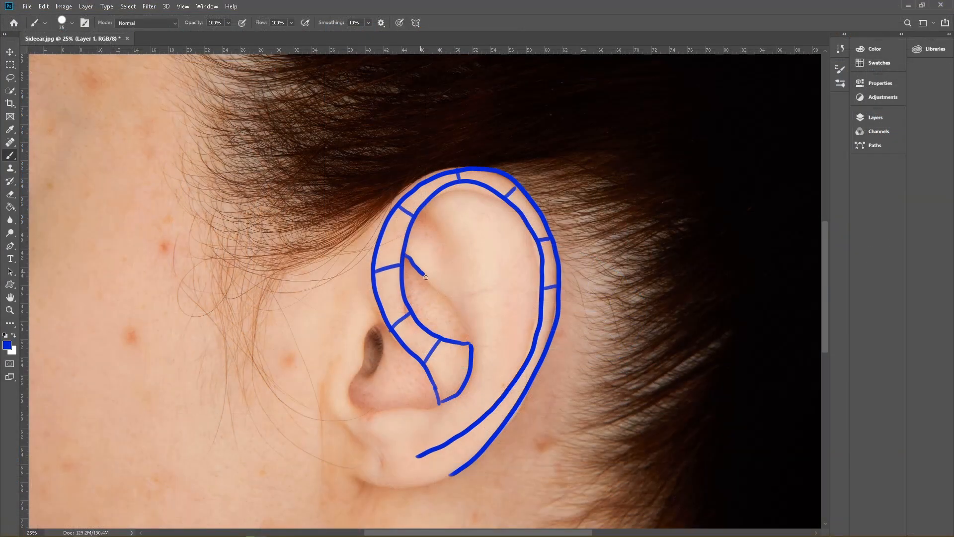
- In Photoshop, brush blue topology lines over the ear in Sideear.jpg, across the inner folds and around the ear canal
{"action": "mouse_move", "coordinate": [426, 277]}
{"action": "left_mouse_down"}
{"action": "mouse_move", "coordinate": [469, 343]}
{"action": "mouse_move", "coordinate": [427, 297]}
{"action": "mouse_move", "coordinate": [446, 309]}
{"action": "left_mouse_up"}
{"action": "key", "text": "ctrl+z"}
{"action": "key", "text": "ctrl+z"}
{"action": "left_click_drag", "start_coordinate": [431, 290], "coordinate": [433, 288]}
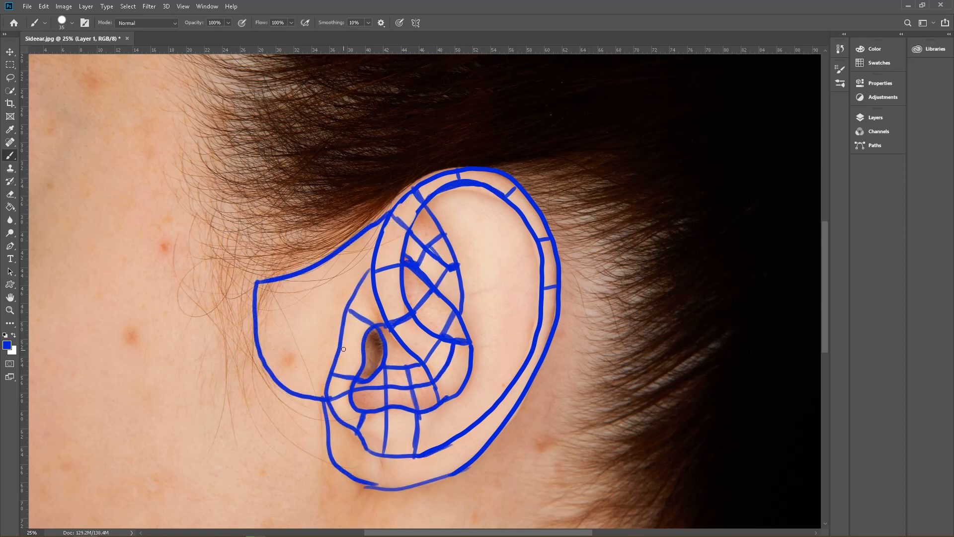
{"action": "left_click_drag", "start_coordinate": [337, 342], "coordinate": [362, 347]}
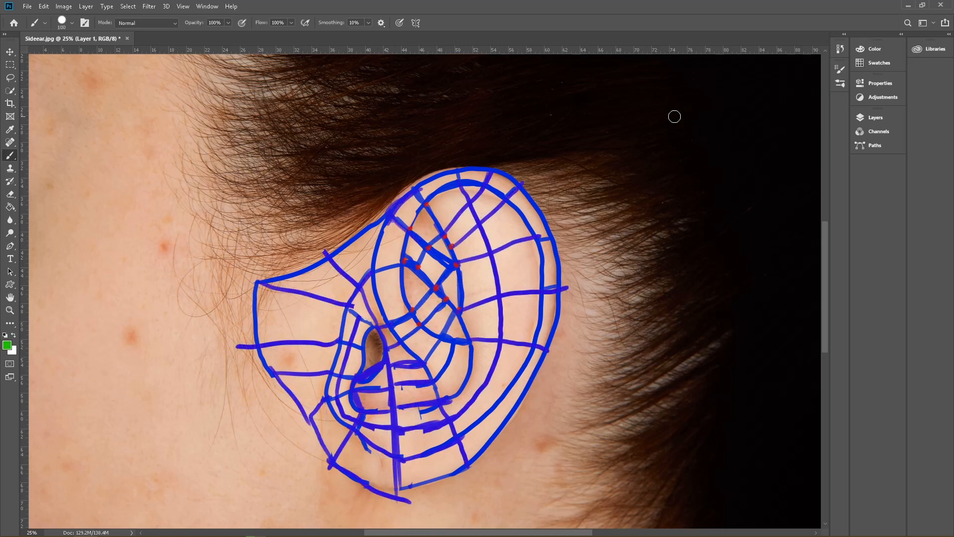
{"action": "scroll", "coordinate": [472, 280], "scroll_direction": "down", "scroll_amount": 4, "text": "alt"}
{"action": "scroll", "coordinate": [419, 284], "scroll_direction": "up", "scroll_amount": 5, "text": "alt"}
{"action": "scroll", "coordinate": [417, 290], "scroll_direction": "down", "scroll_amount": 9, "text": "alt"}
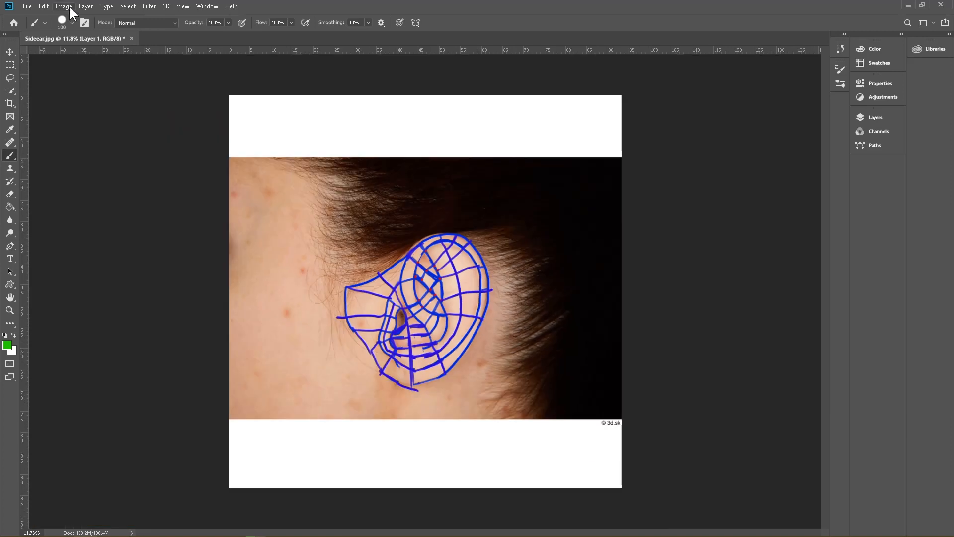
{"action": "left_click", "coordinate": [27, 6]}
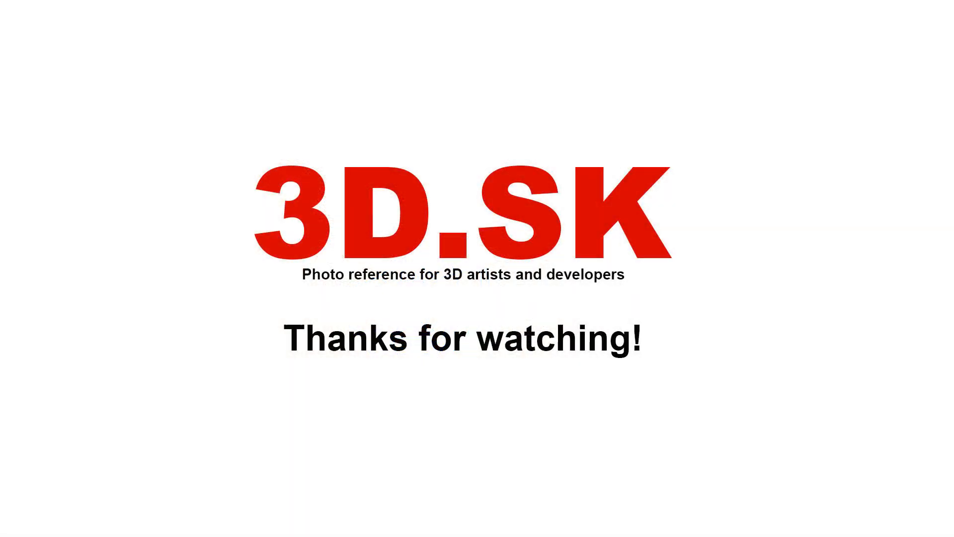